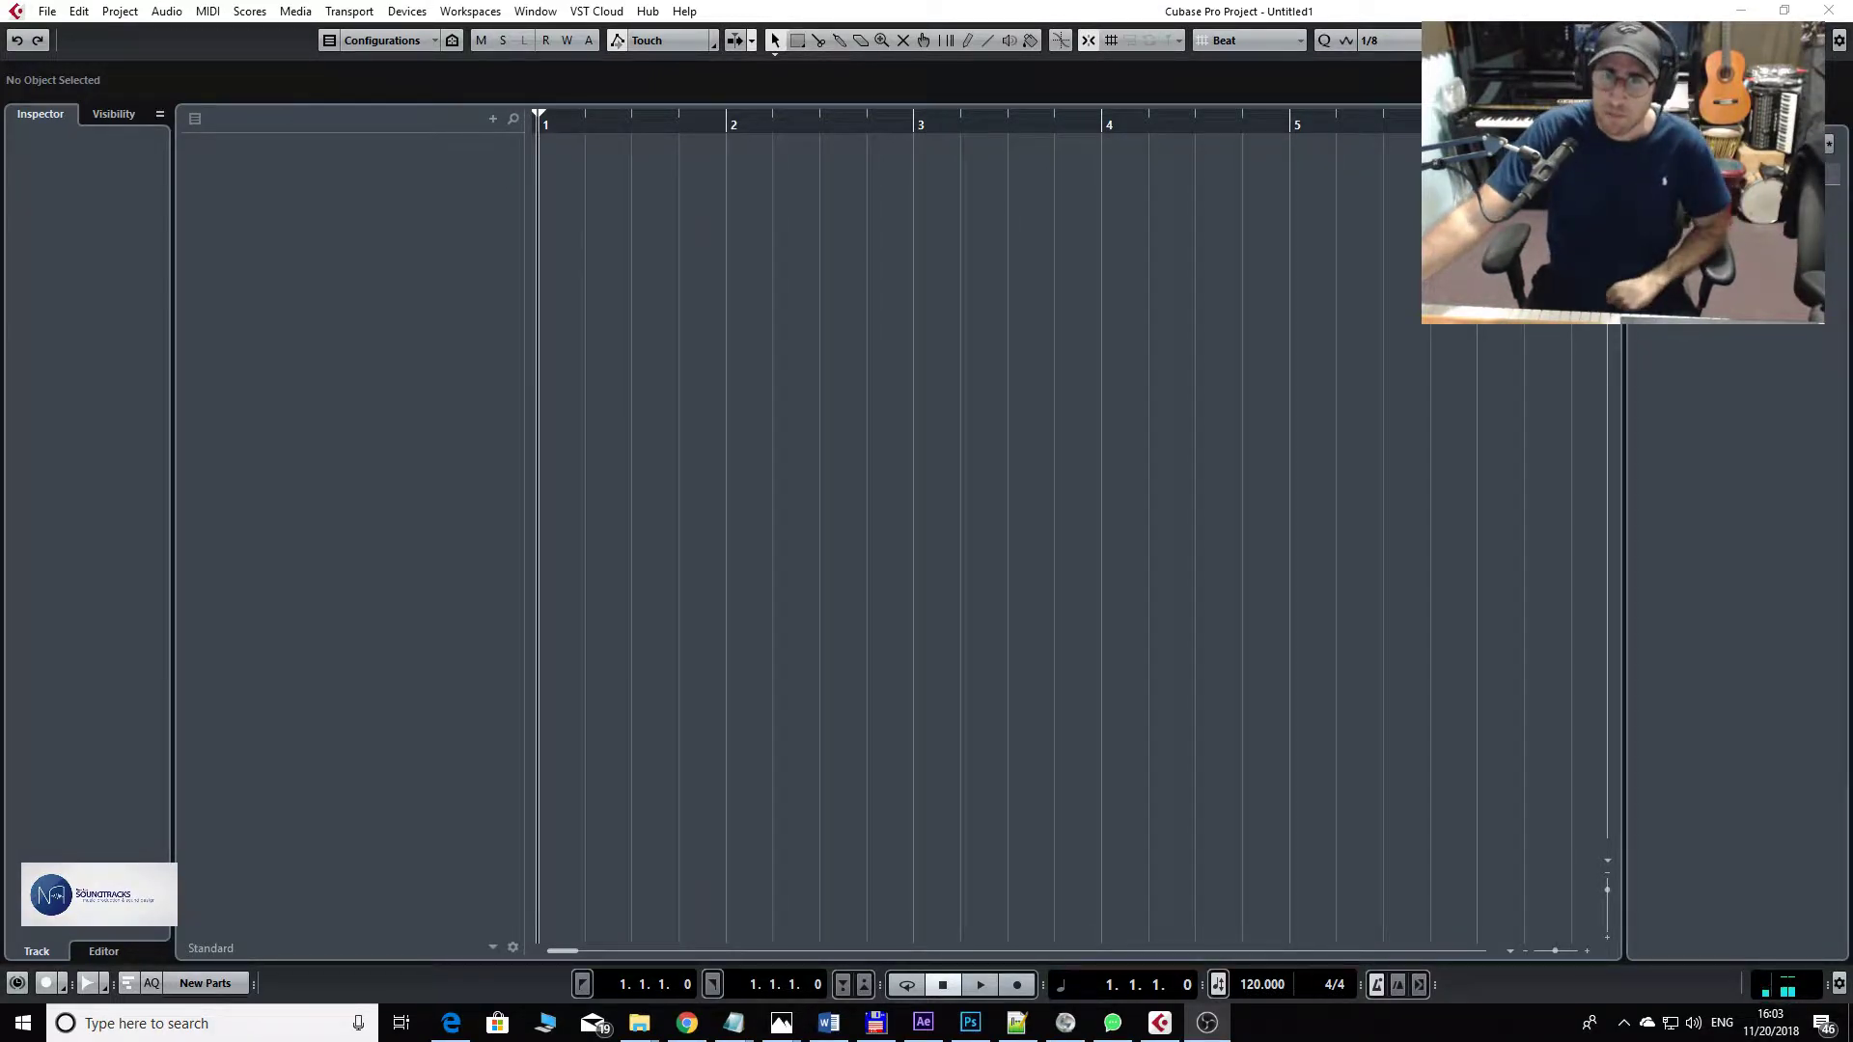
- Add one instrument track using Kontakt 6 and load Trumpet 2 v3 from The Trumpet 3 library
key(shift+i)
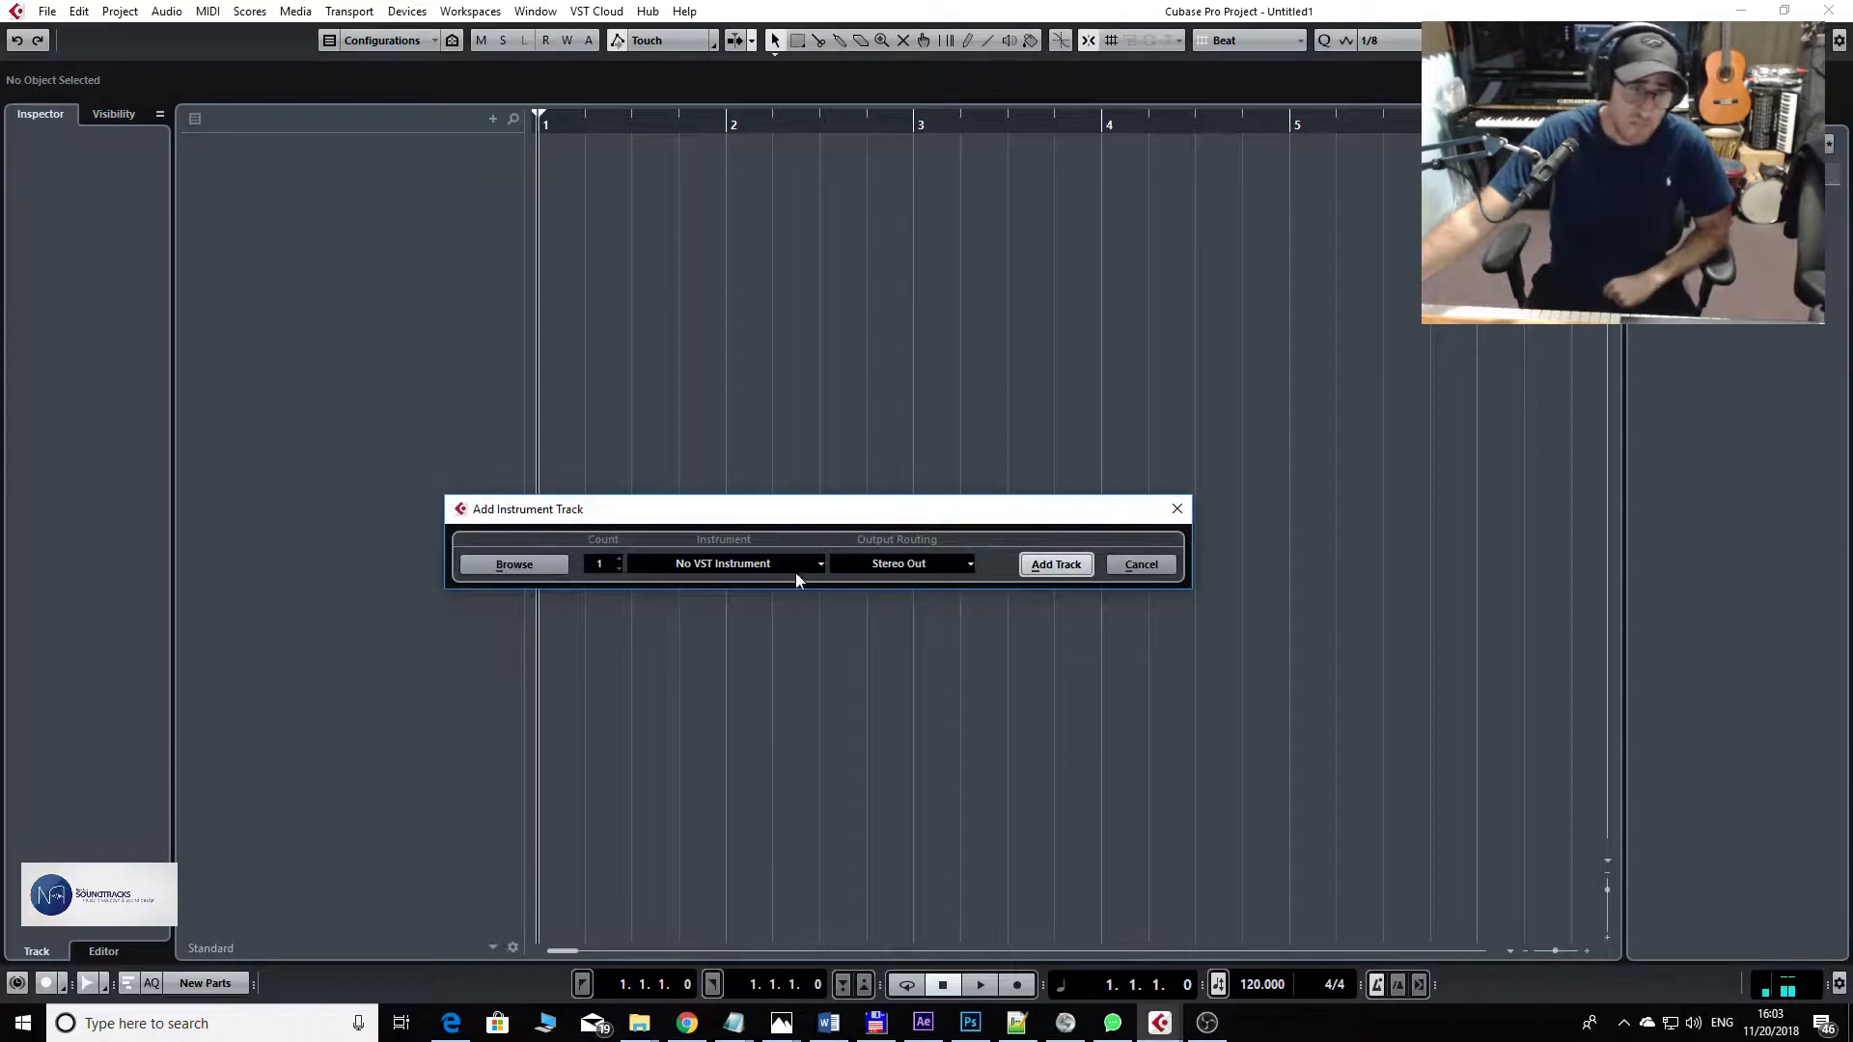
click(795, 570)
click(726, 683)
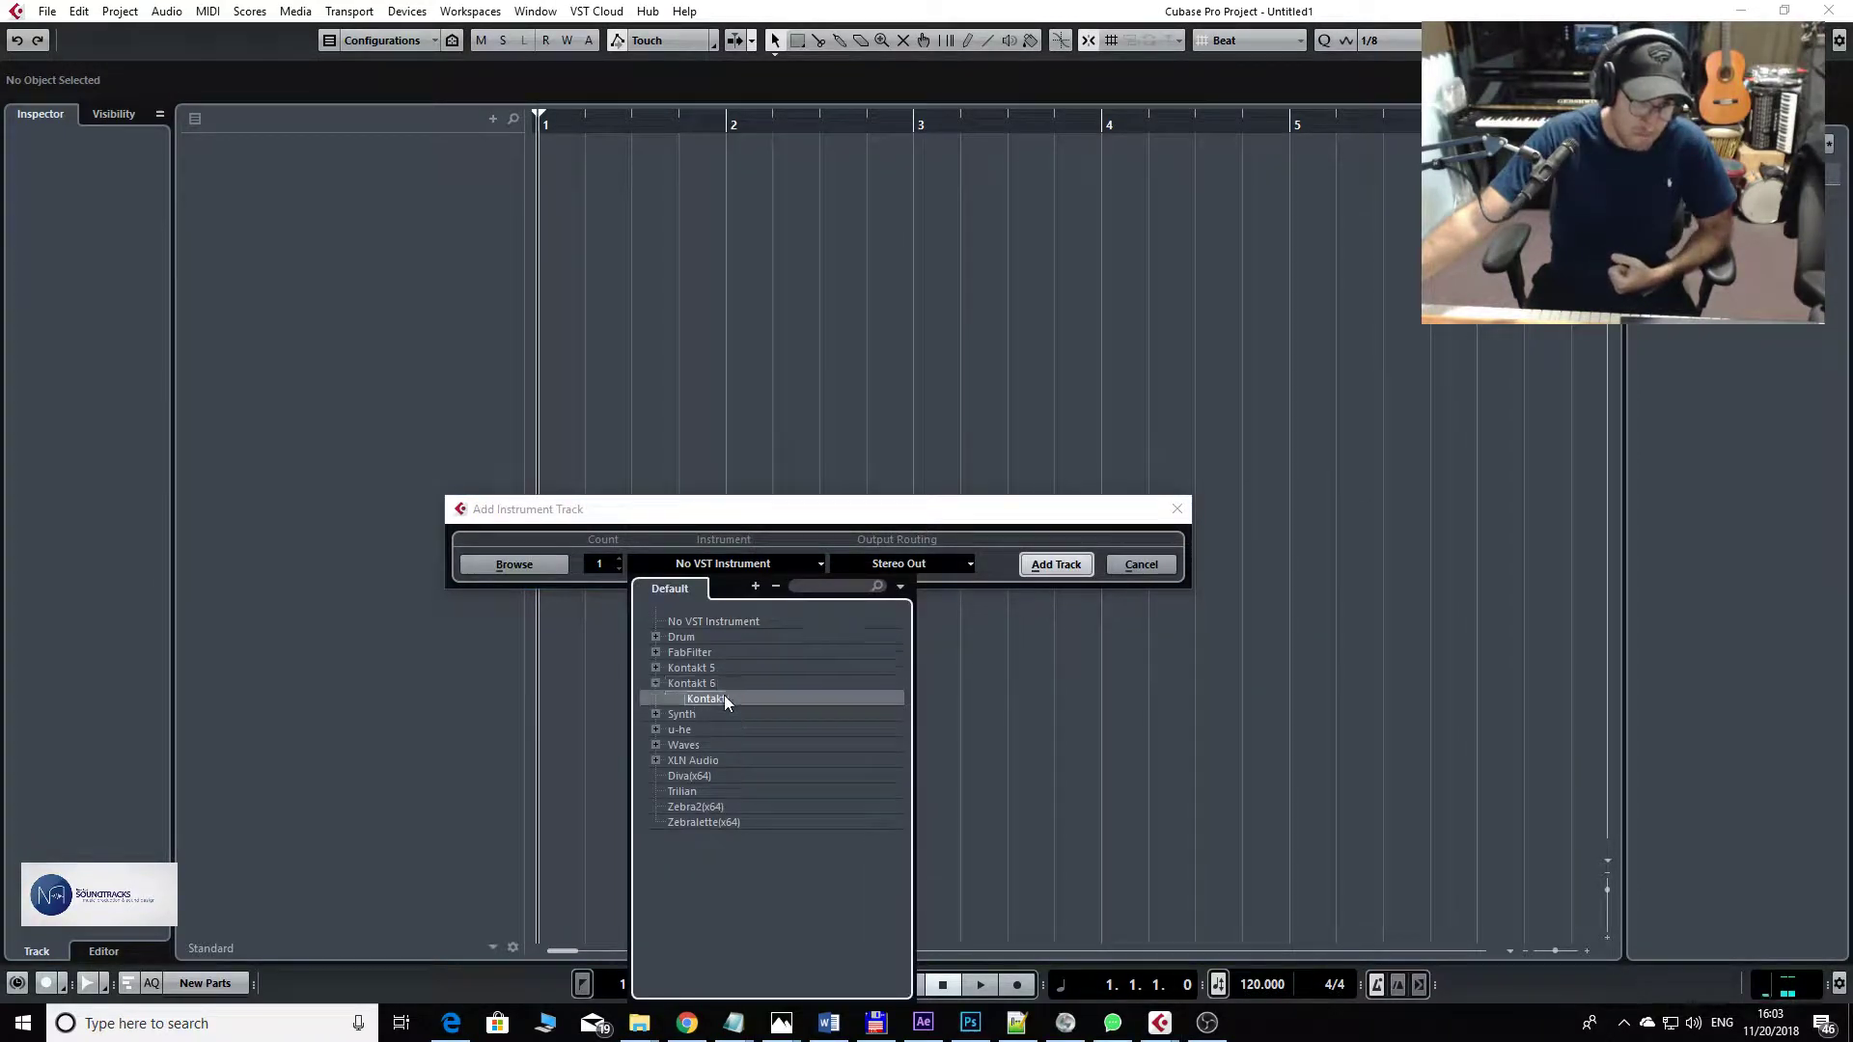
click(724, 697)
click(1047, 563)
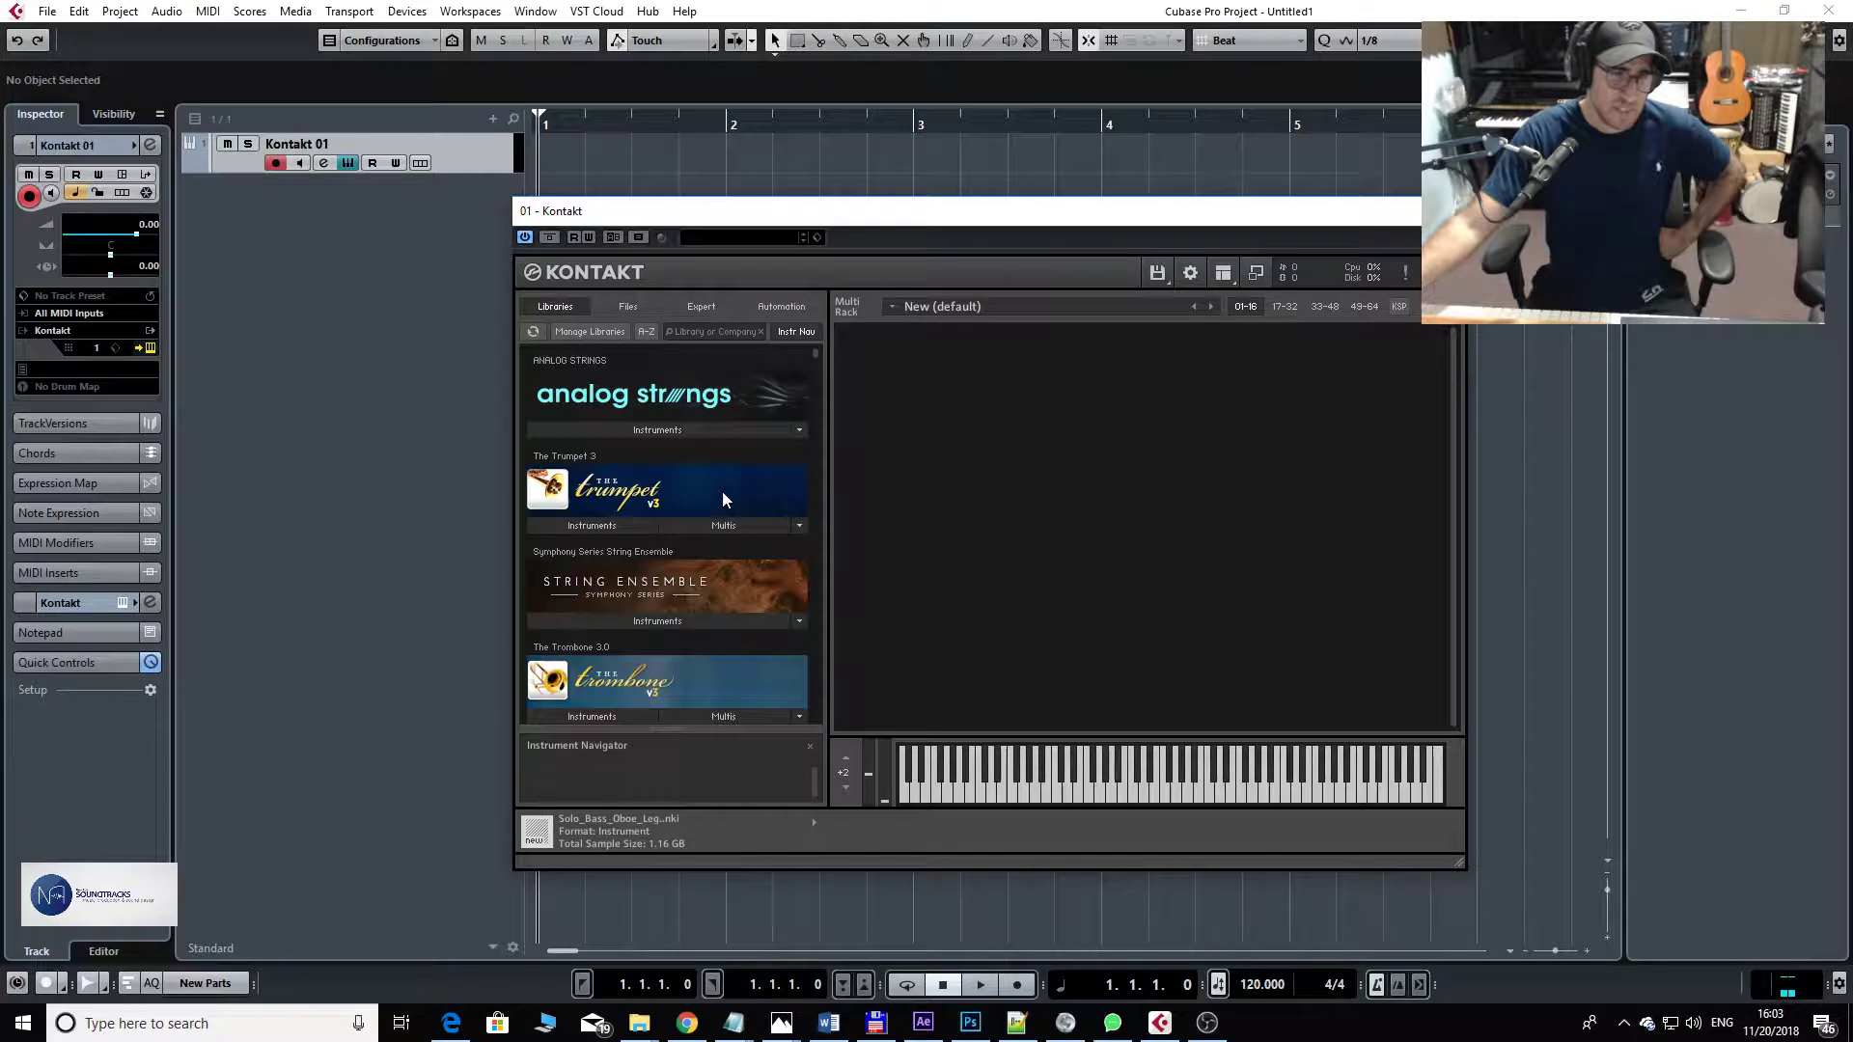
click(612, 525)
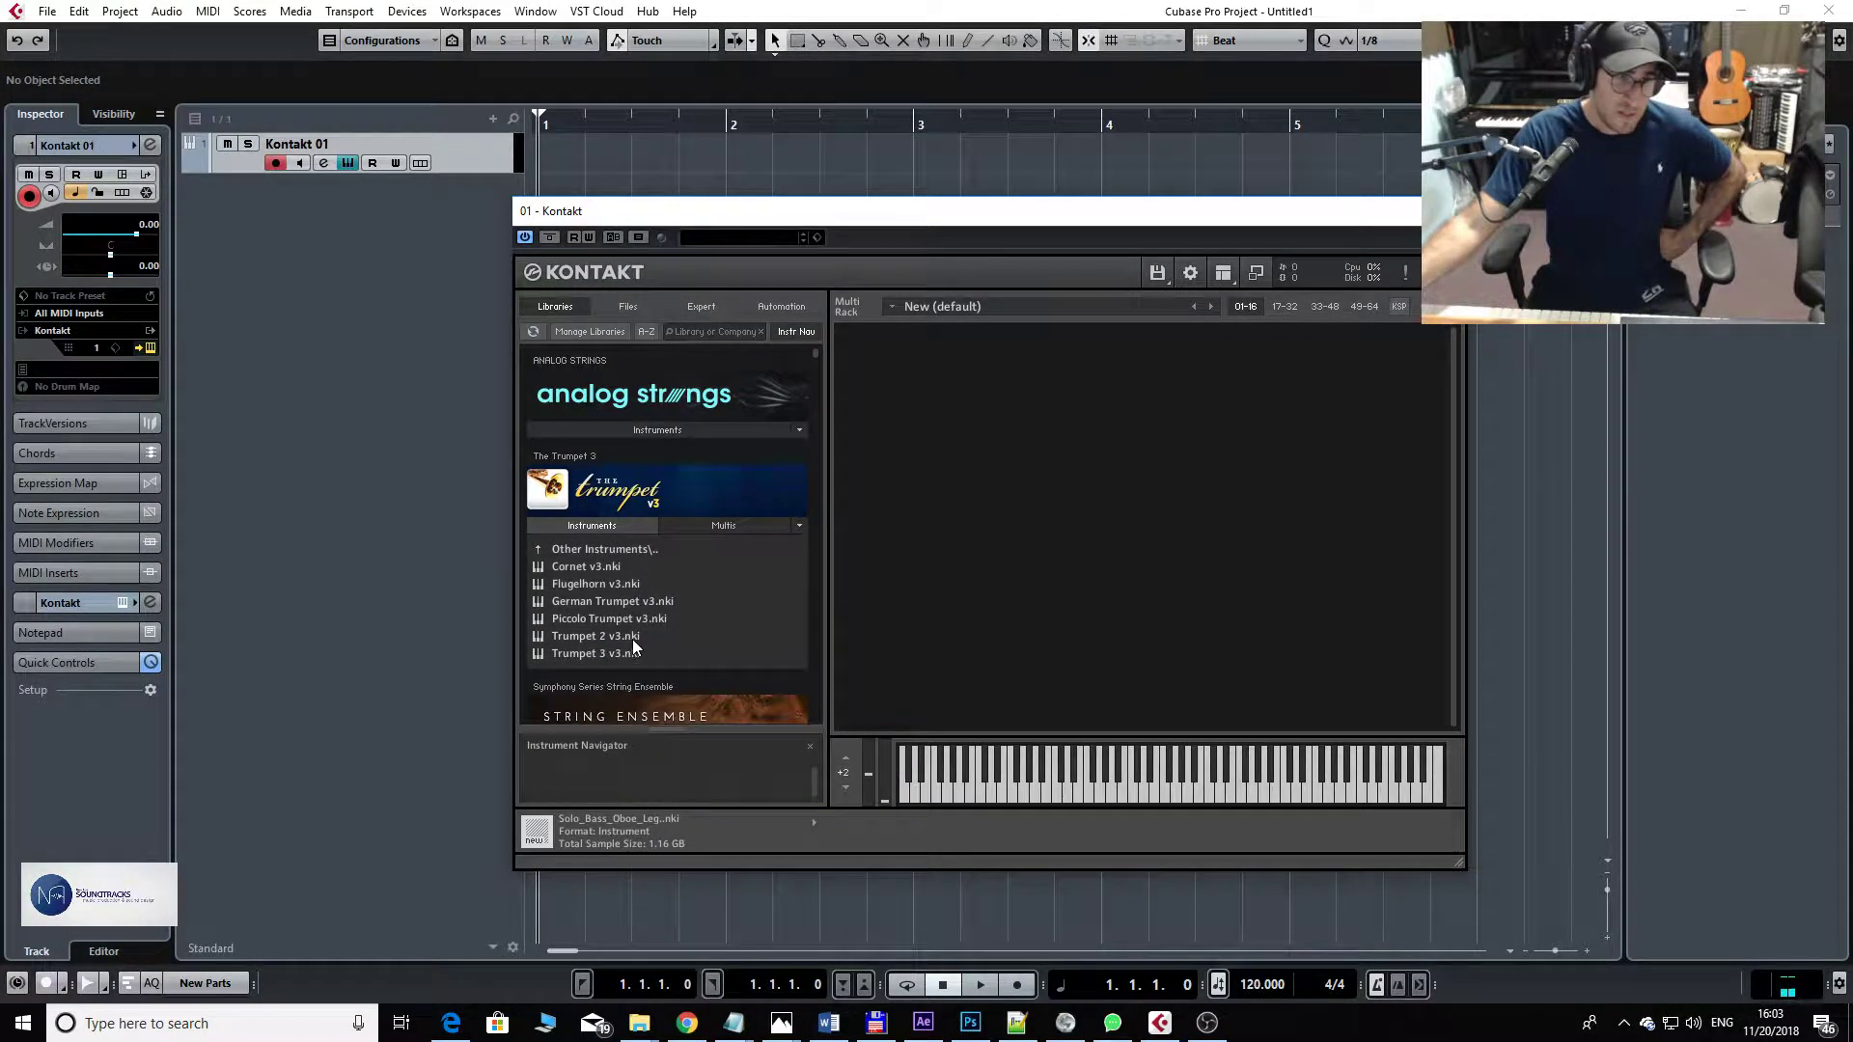
double_click(633, 639)
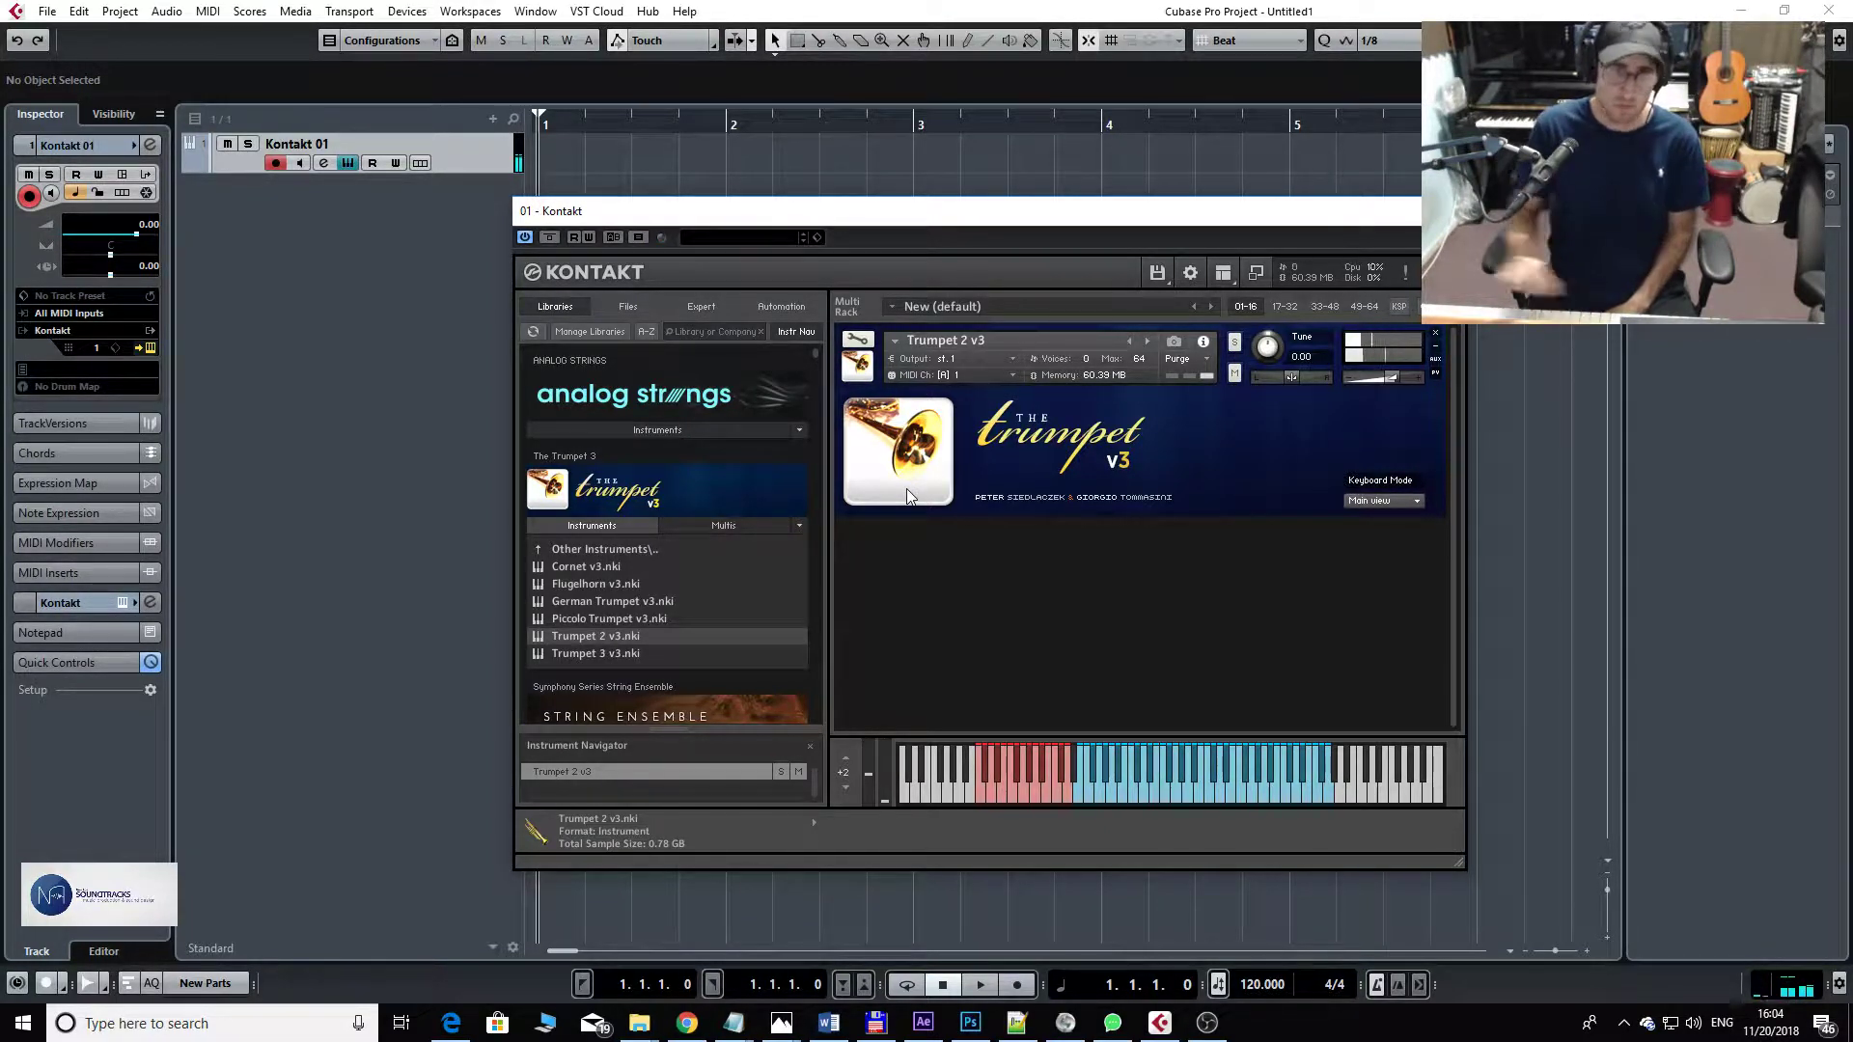
click(324, 164)
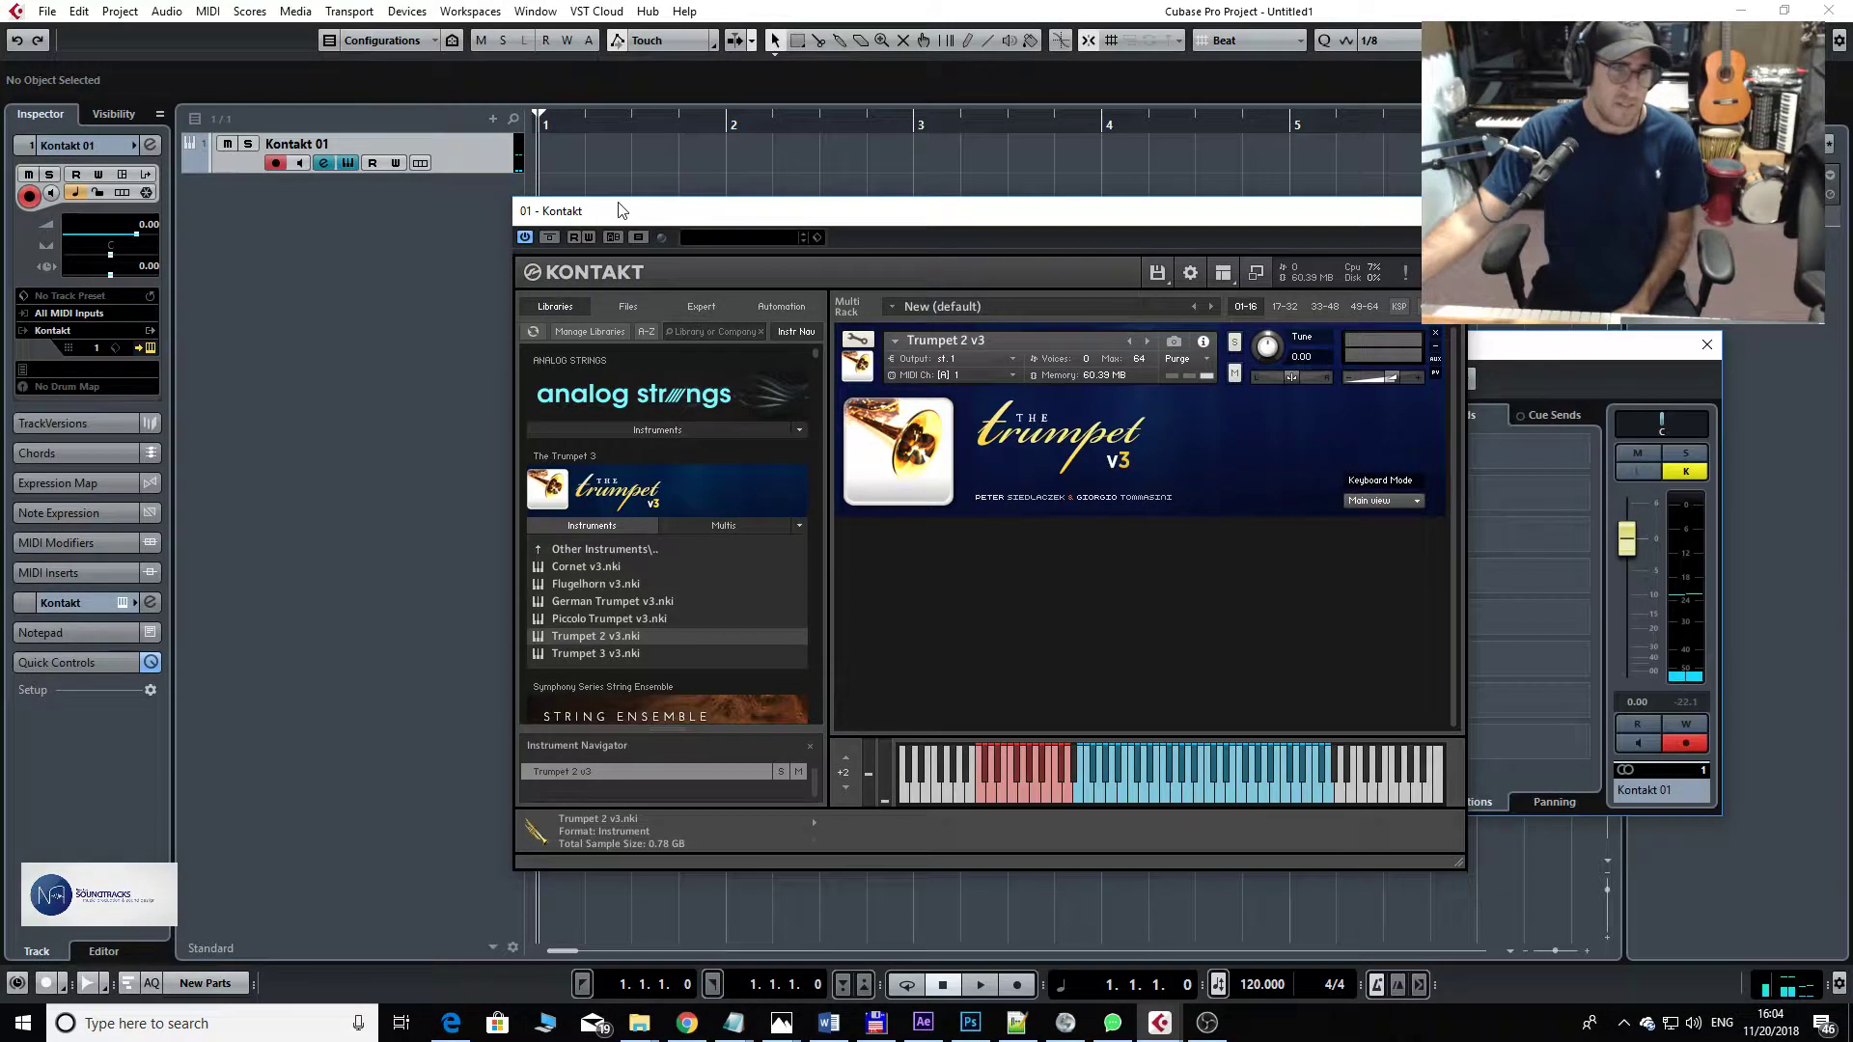
click(1549, 352)
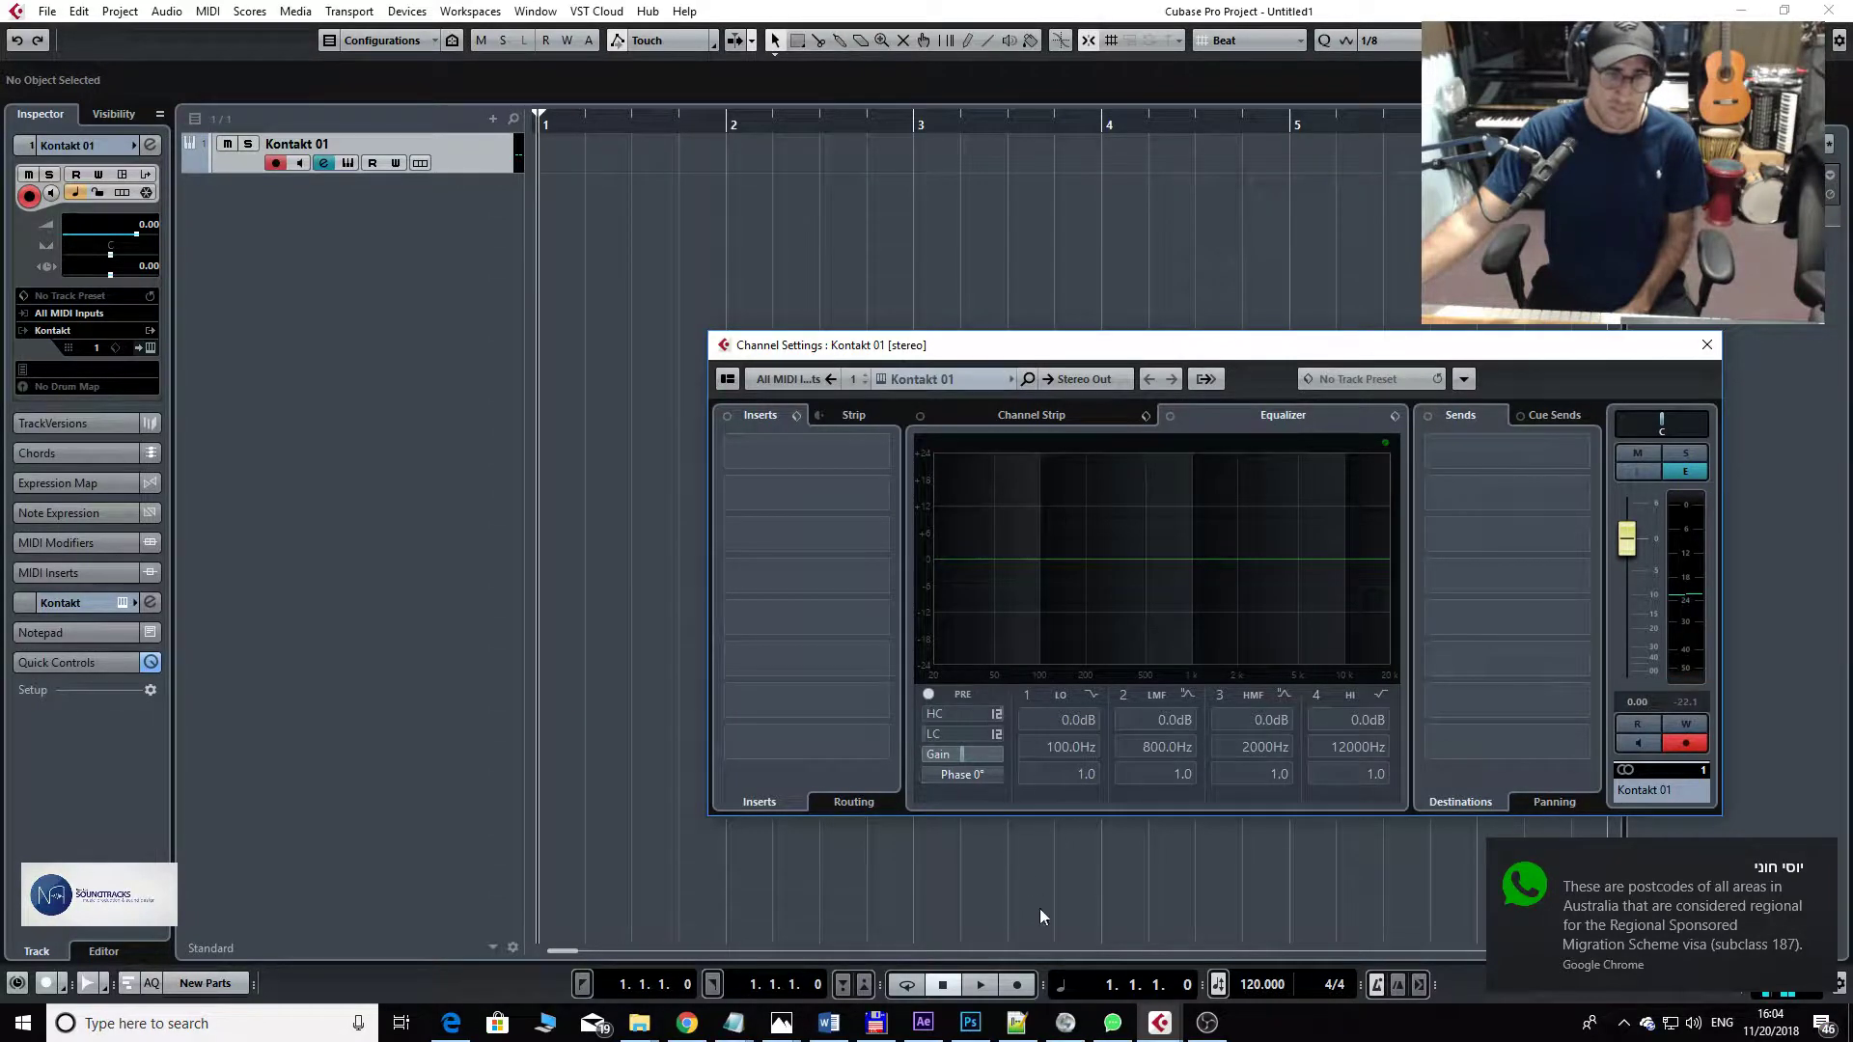
right_click(1112, 1021)
click(1131, 990)
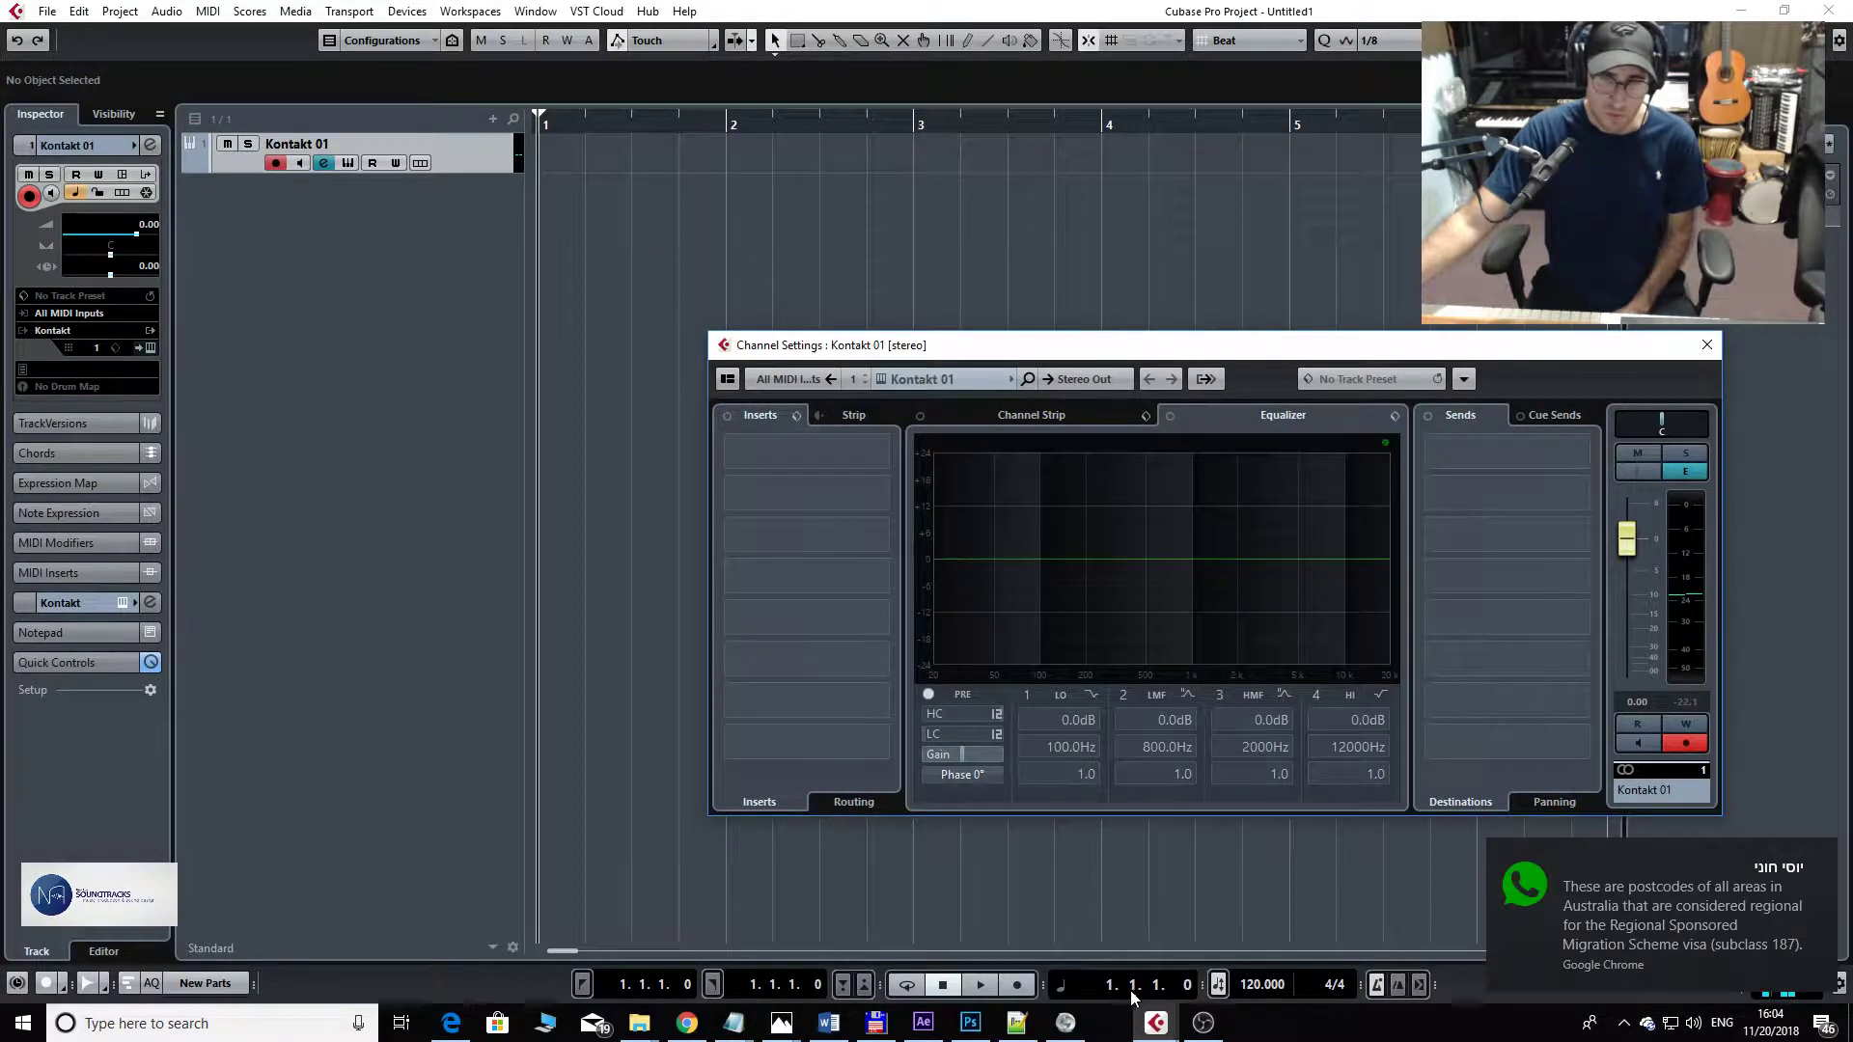
click(872, 452)
scroll(818, 734, down, 4)
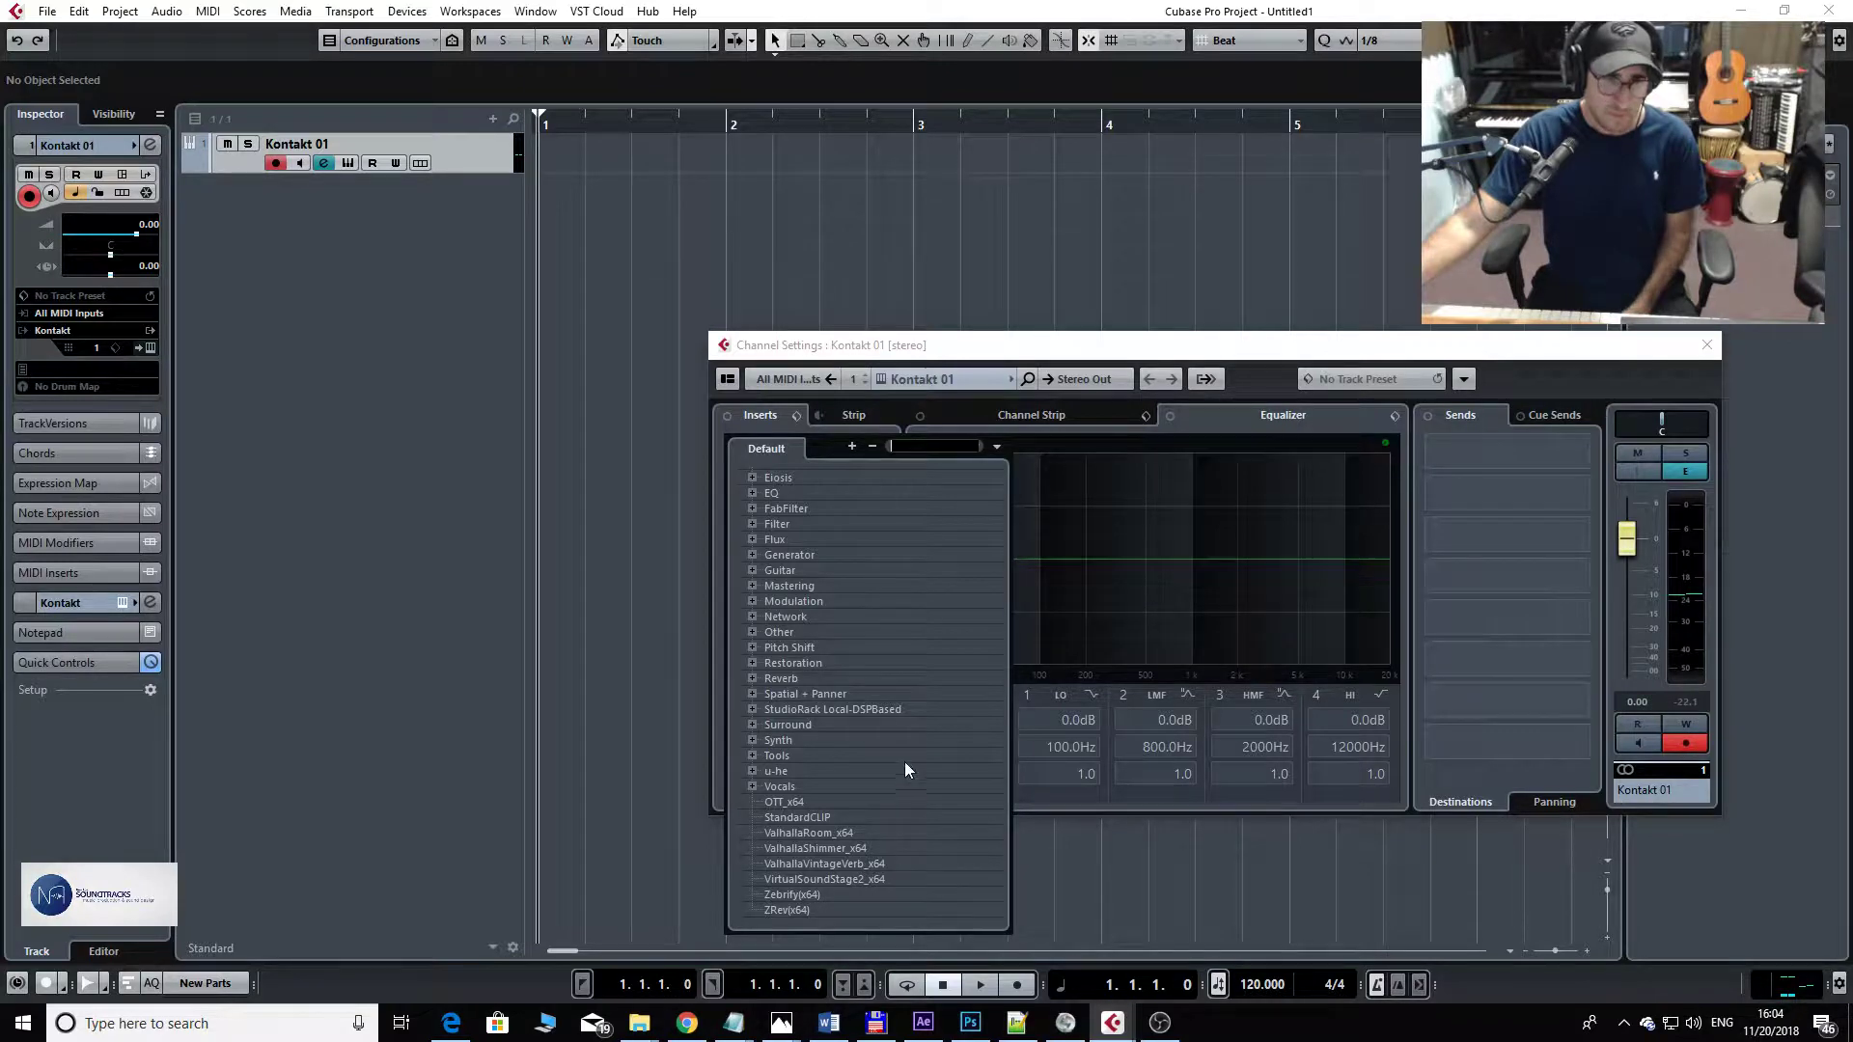
key(Escape)
click(1706, 345)
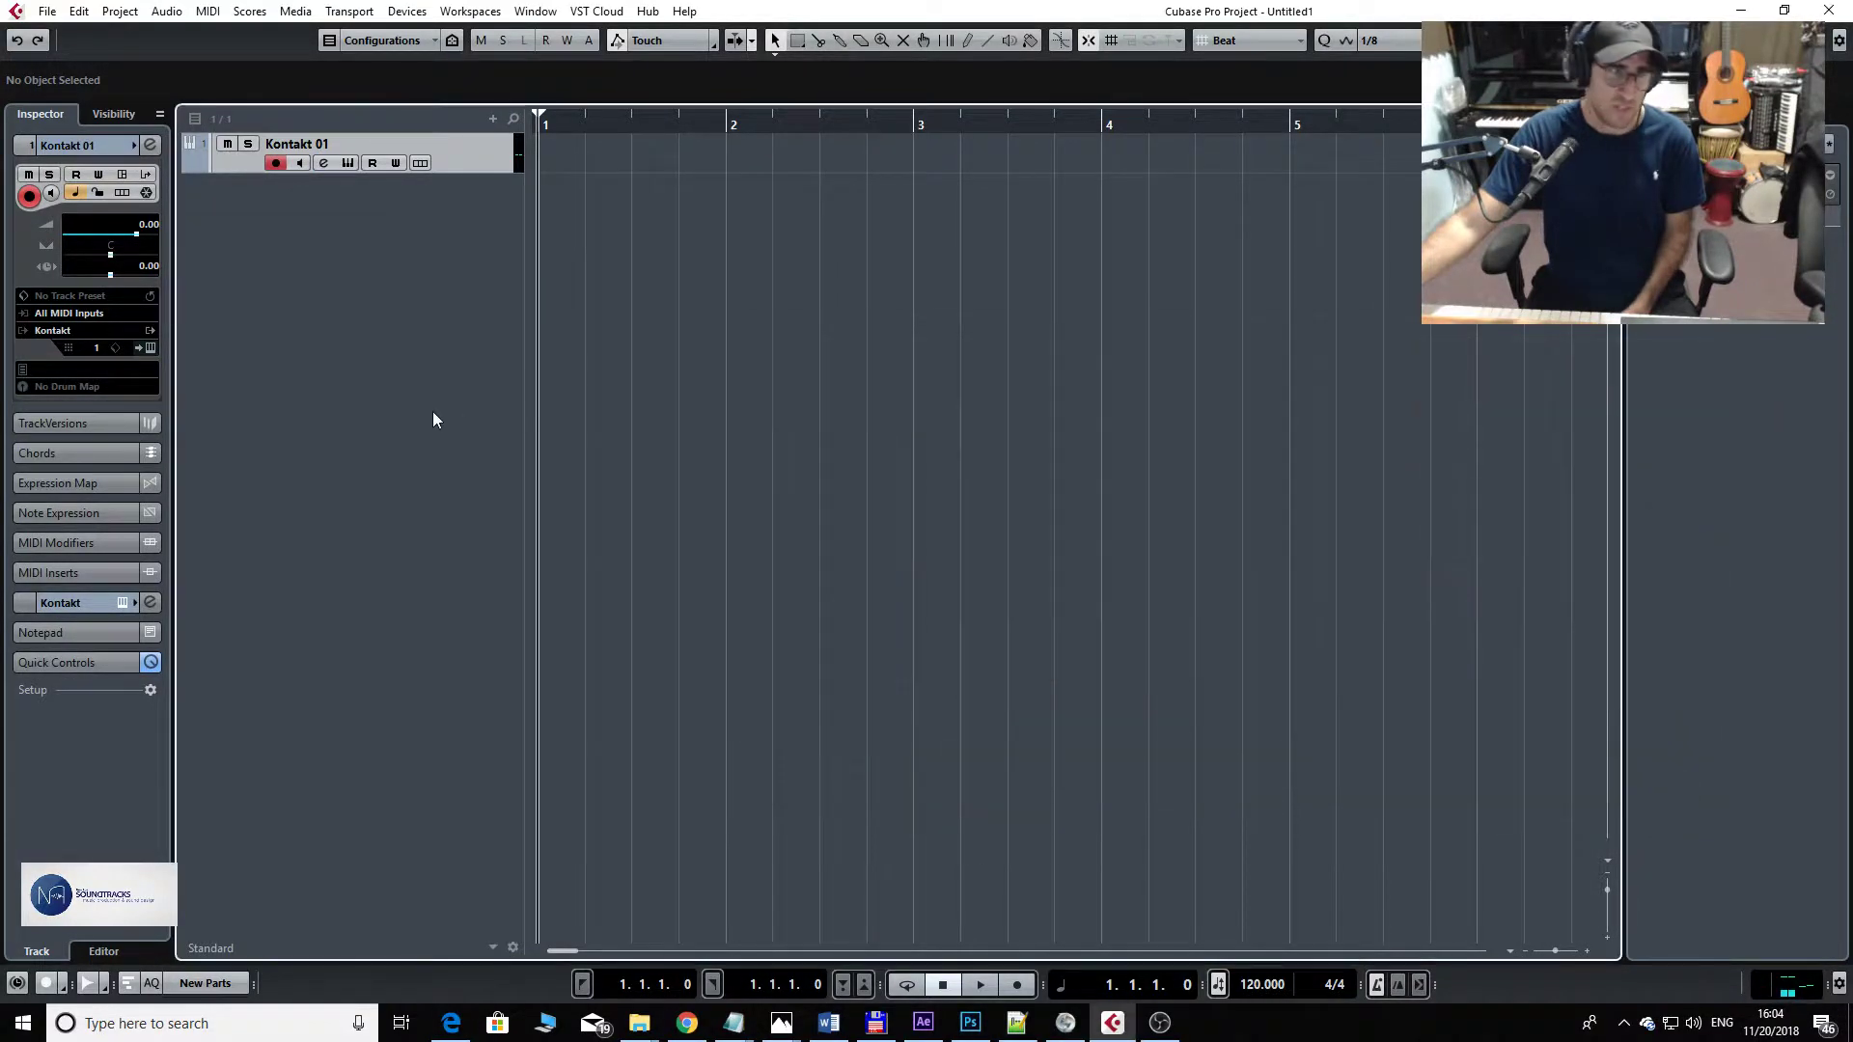
- Add a stereo FX channel track named "reverb" with the ValhallaRoom_x64 effect and close the plug-in window
right_click(432, 413)
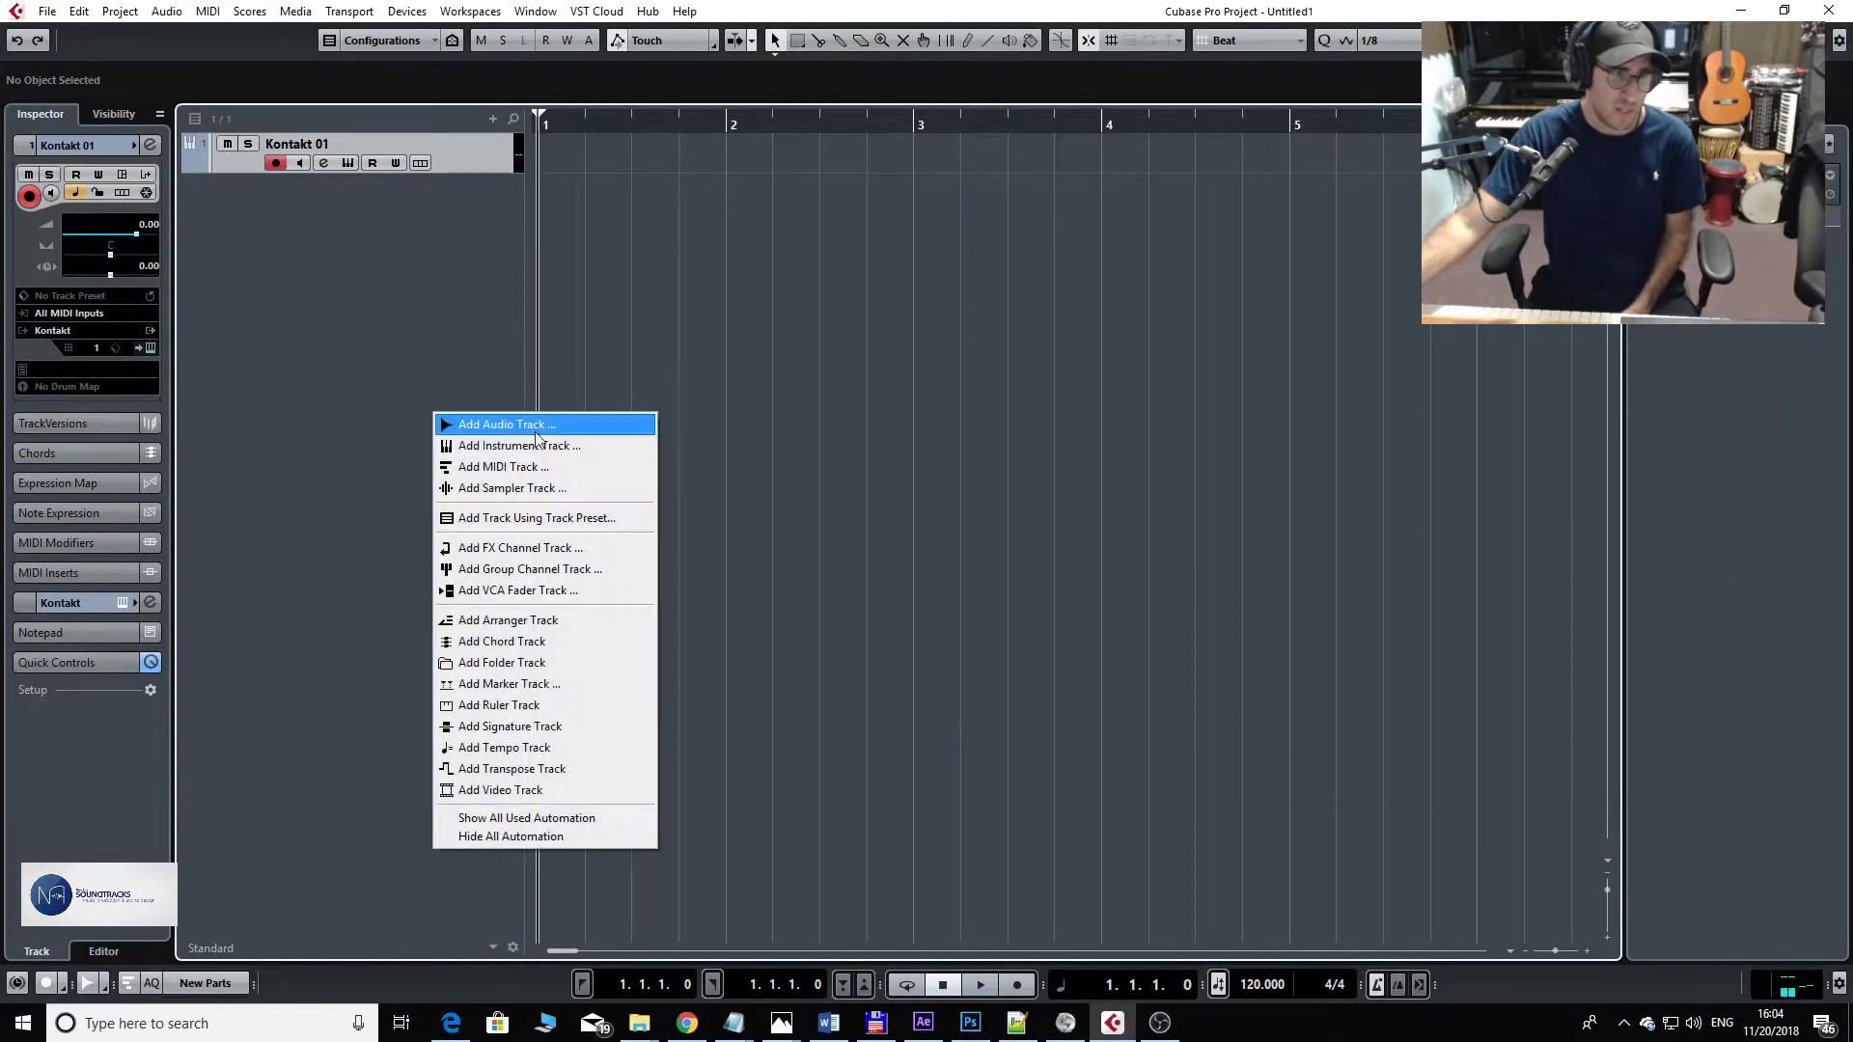
click(576, 549)
click(883, 537)
text(r)
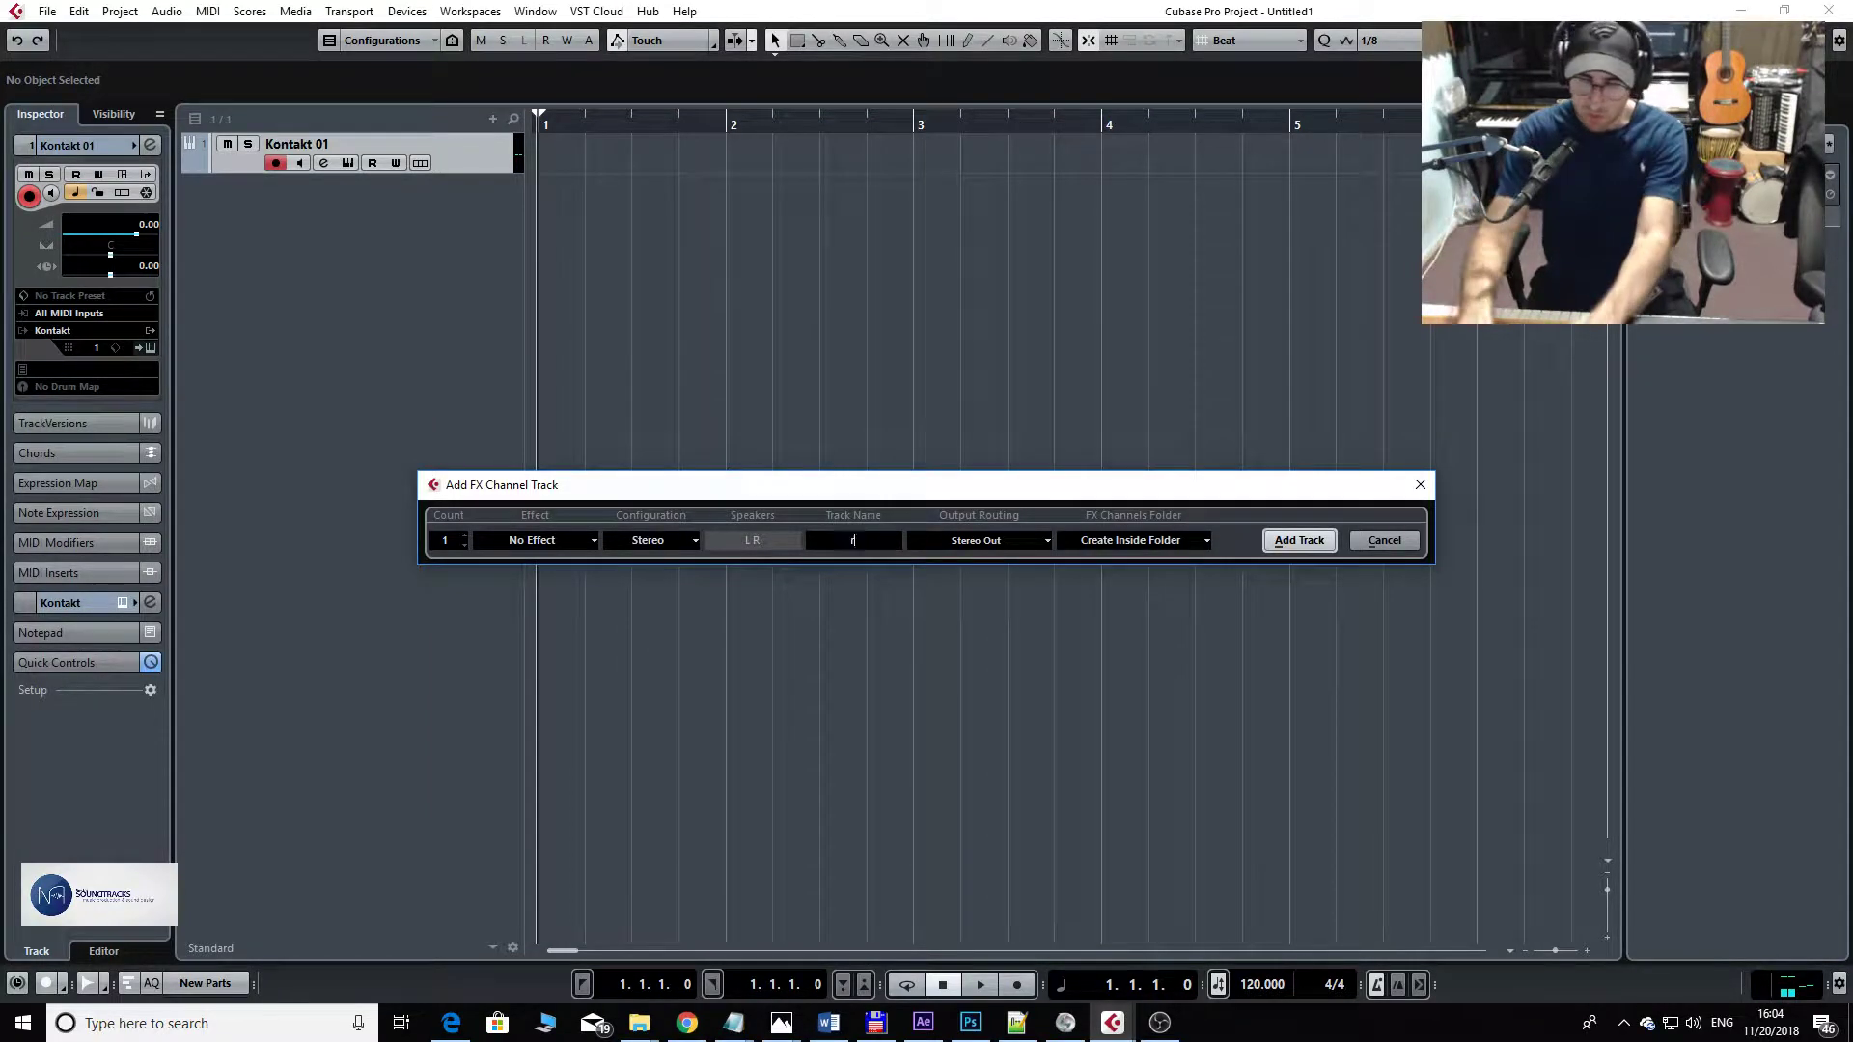
text(everb)
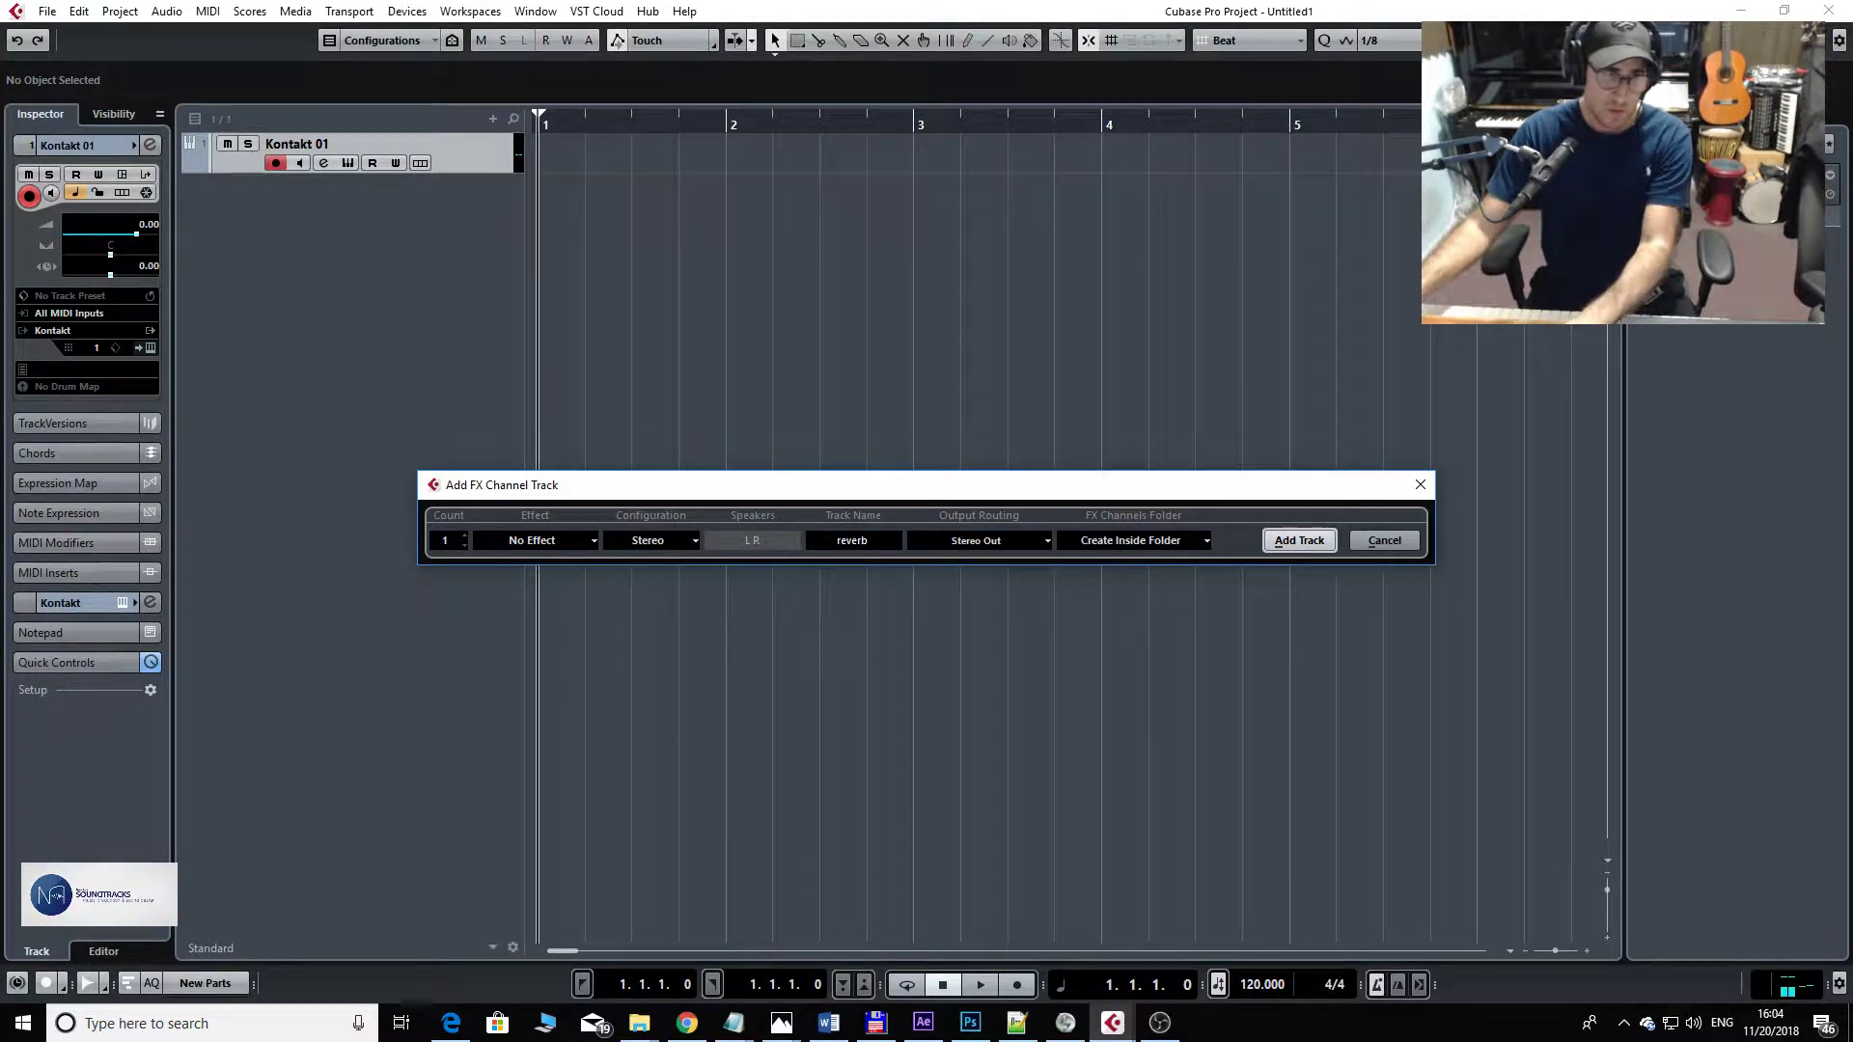
click(539, 542)
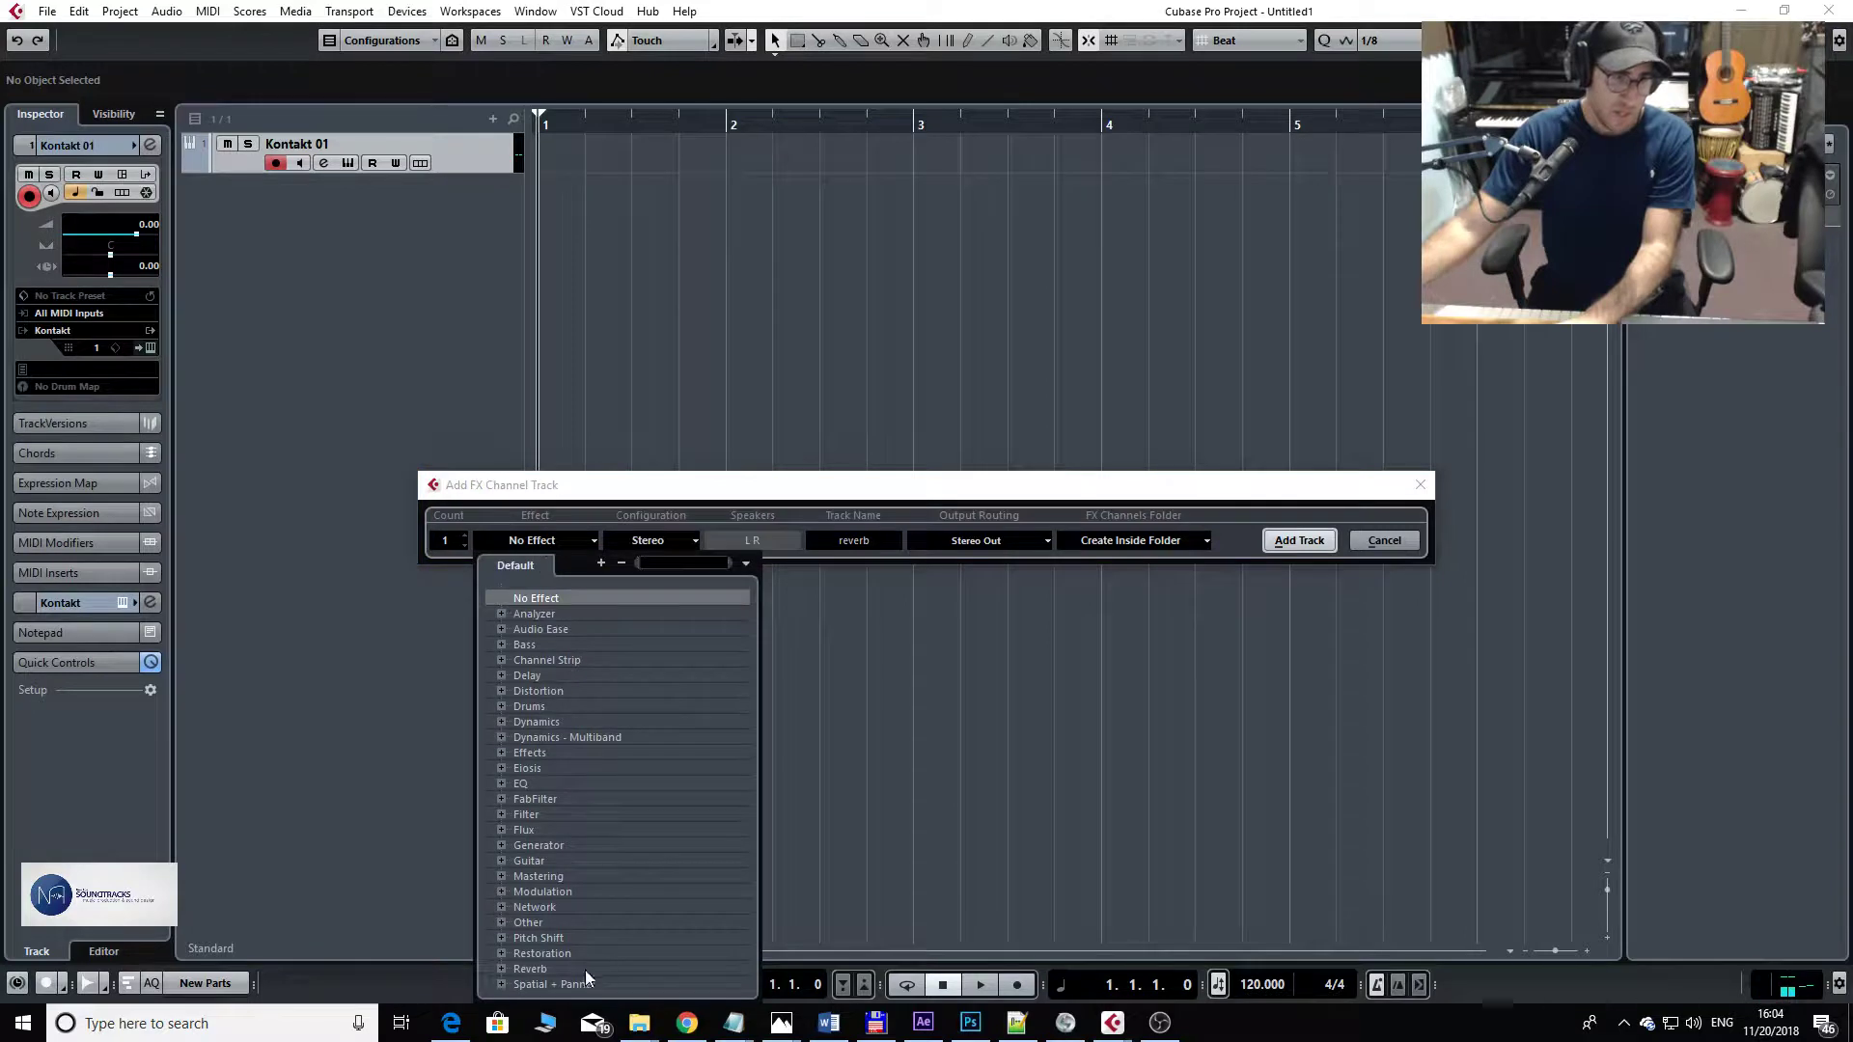
scroll(585, 970, down, 5)
click(577, 902)
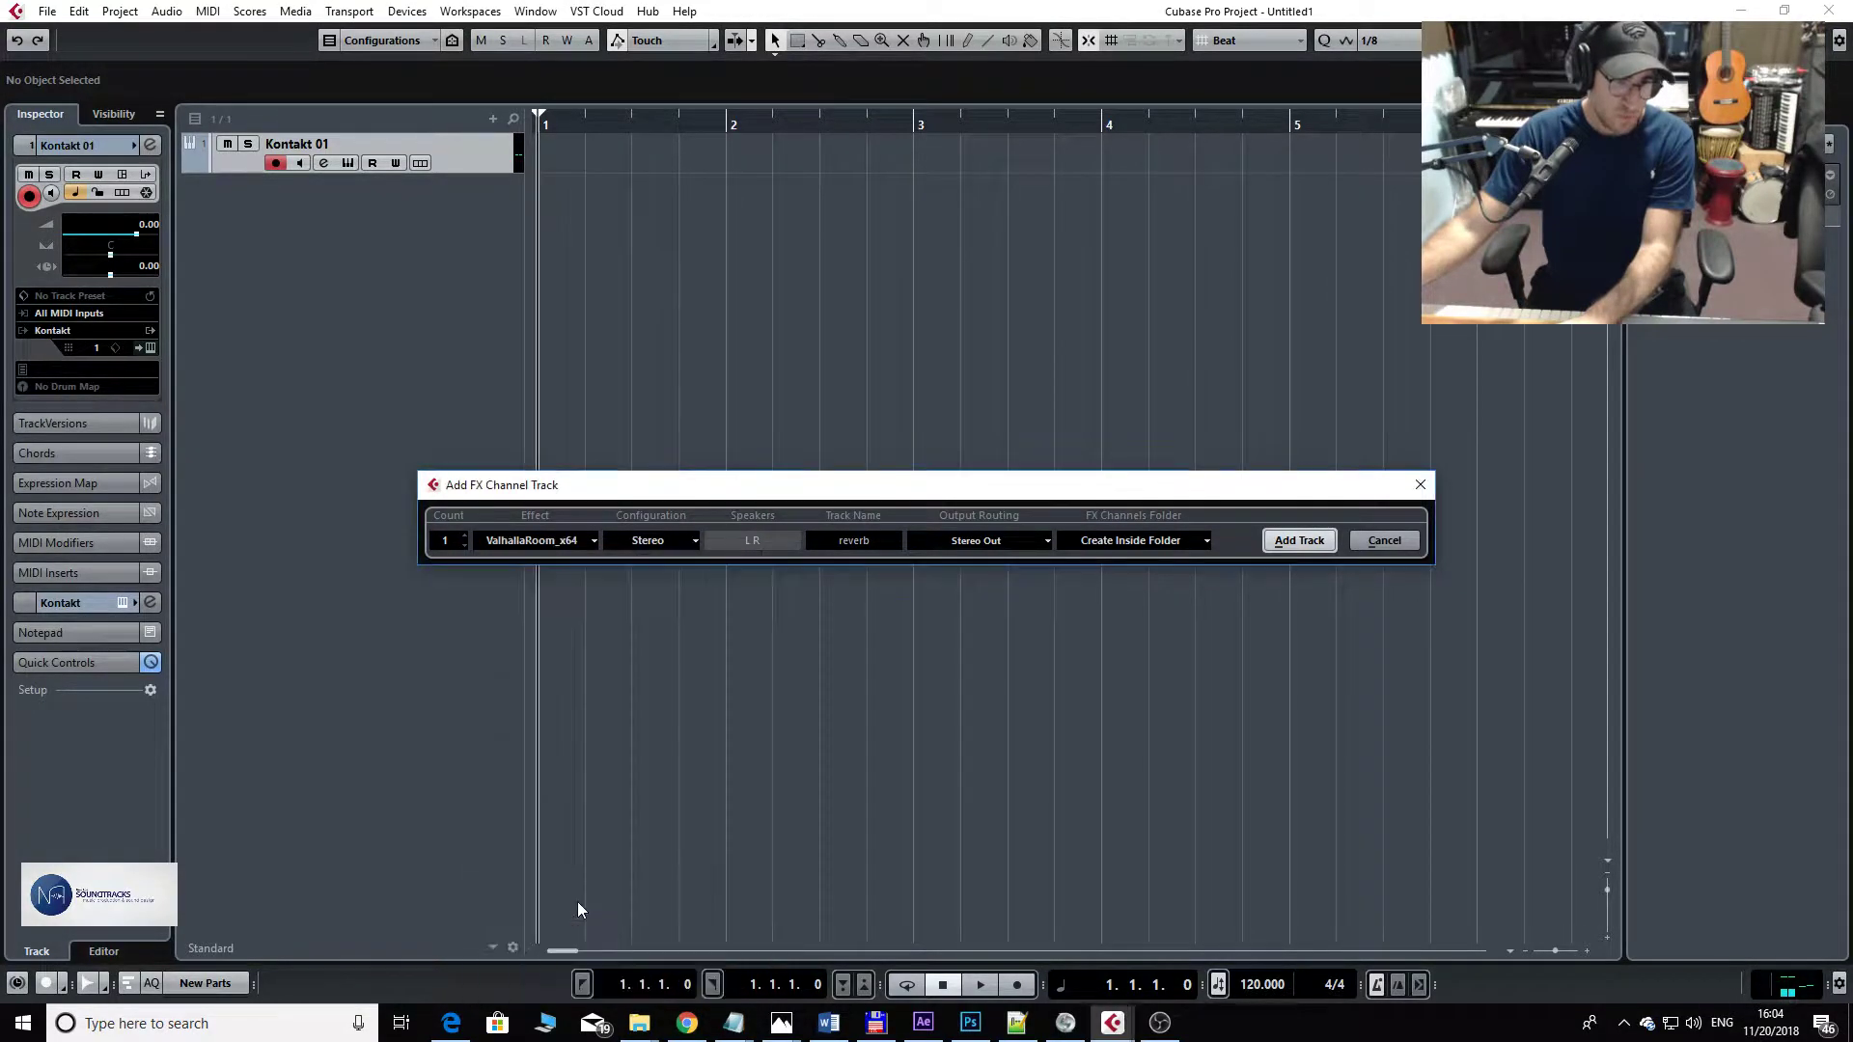
click(1299, 540)
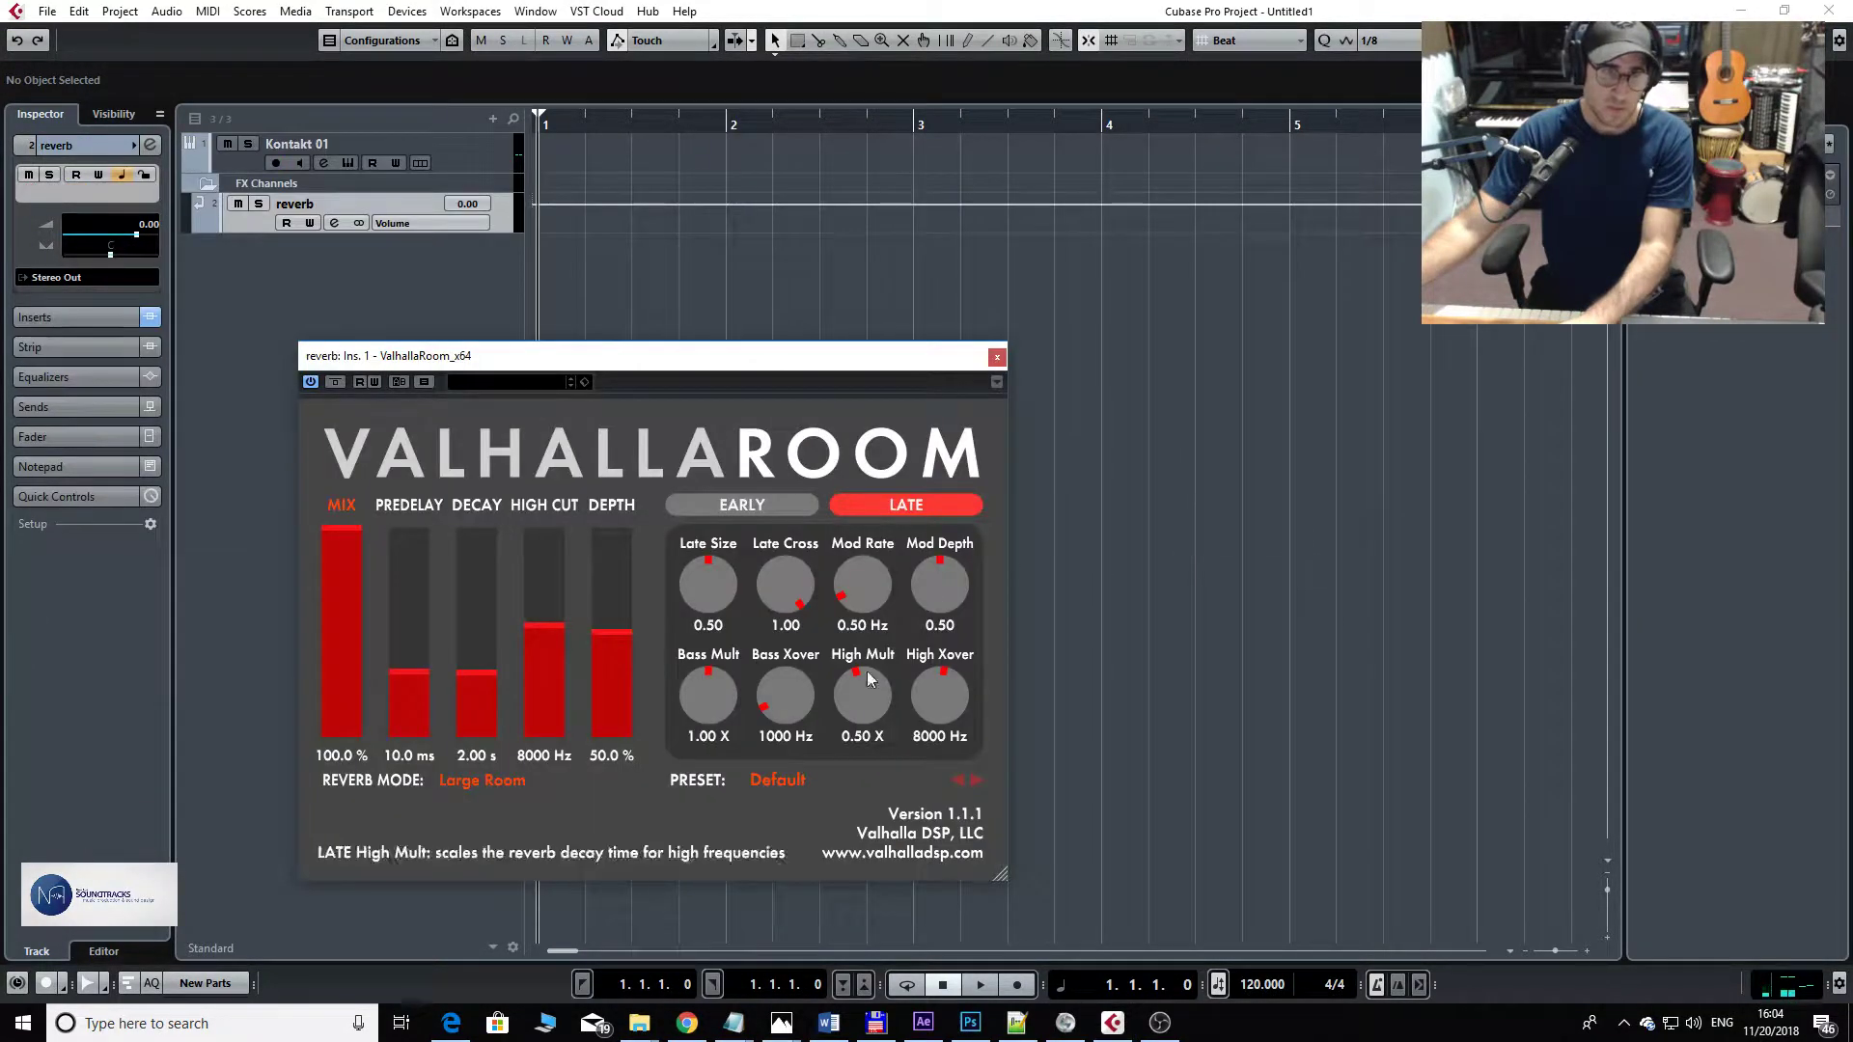
click(994, 359)
- Route the first send of the Kontakt 01 channel to the reverb track and activate it
click(490, 155)
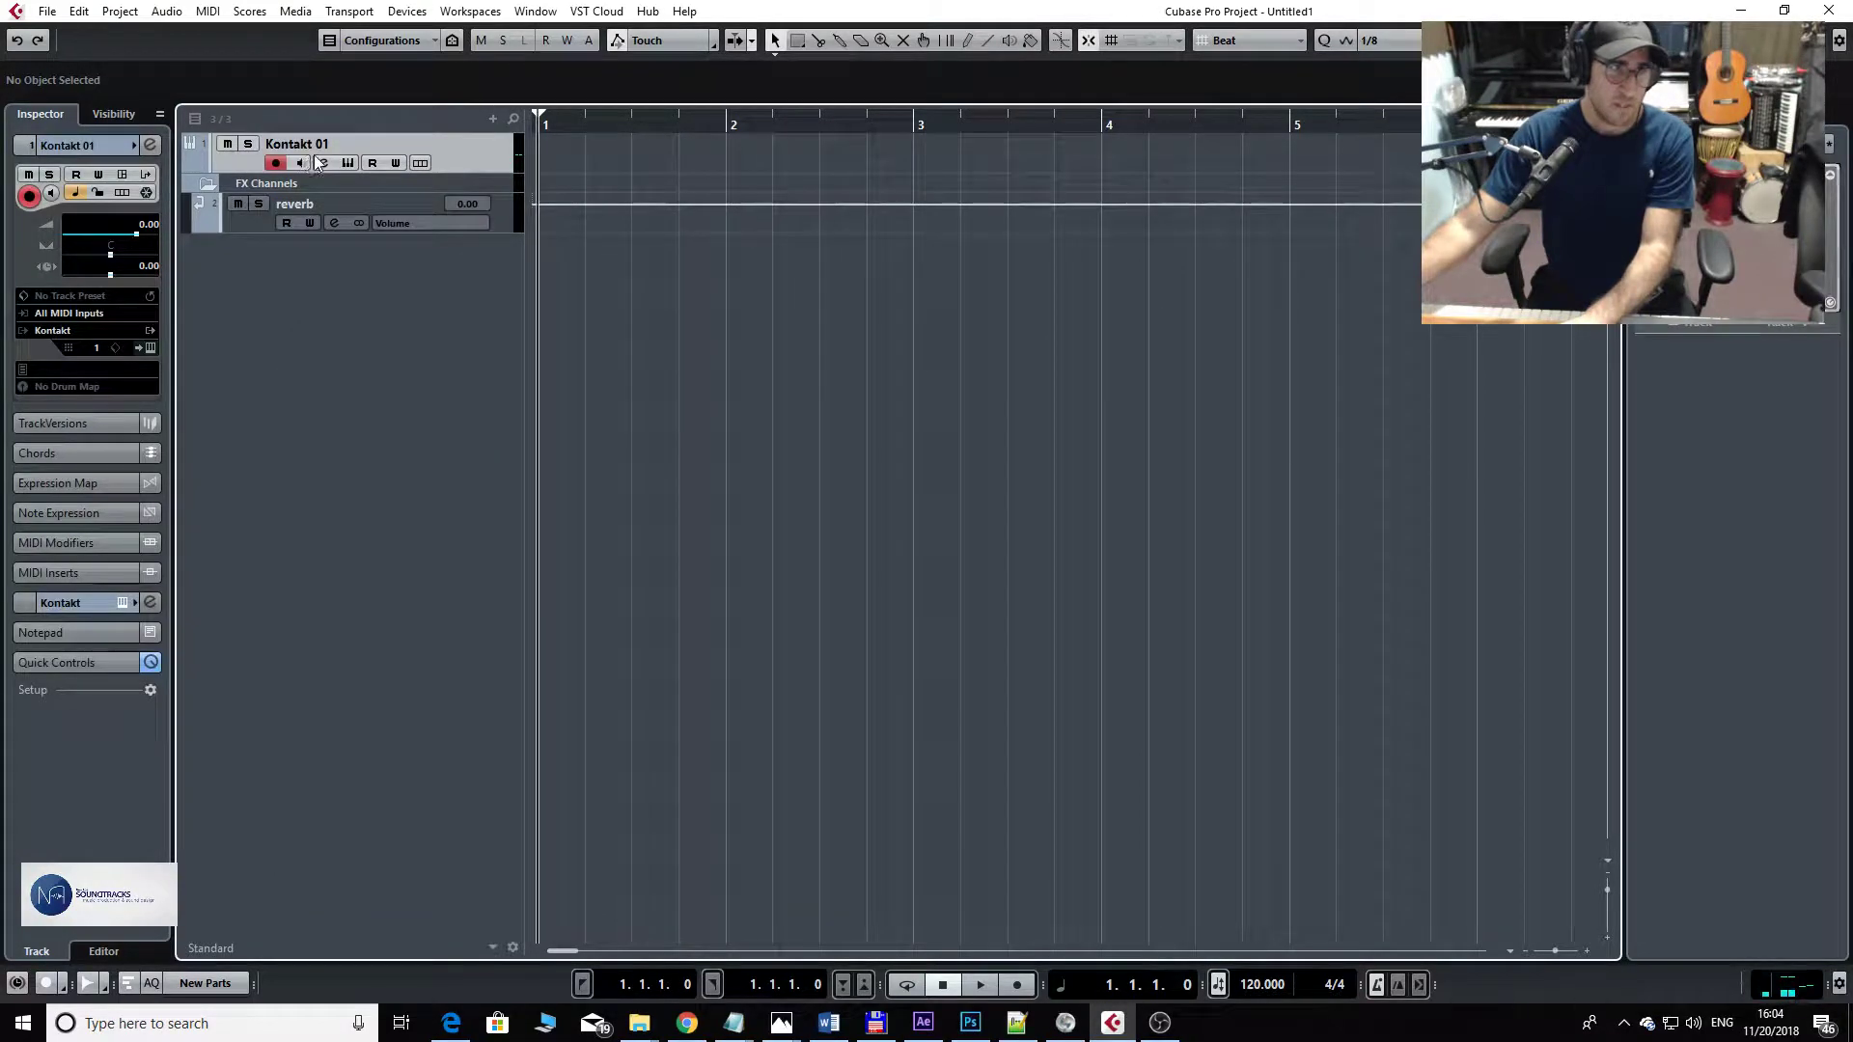
click(320, 160)
click(1513, 446)
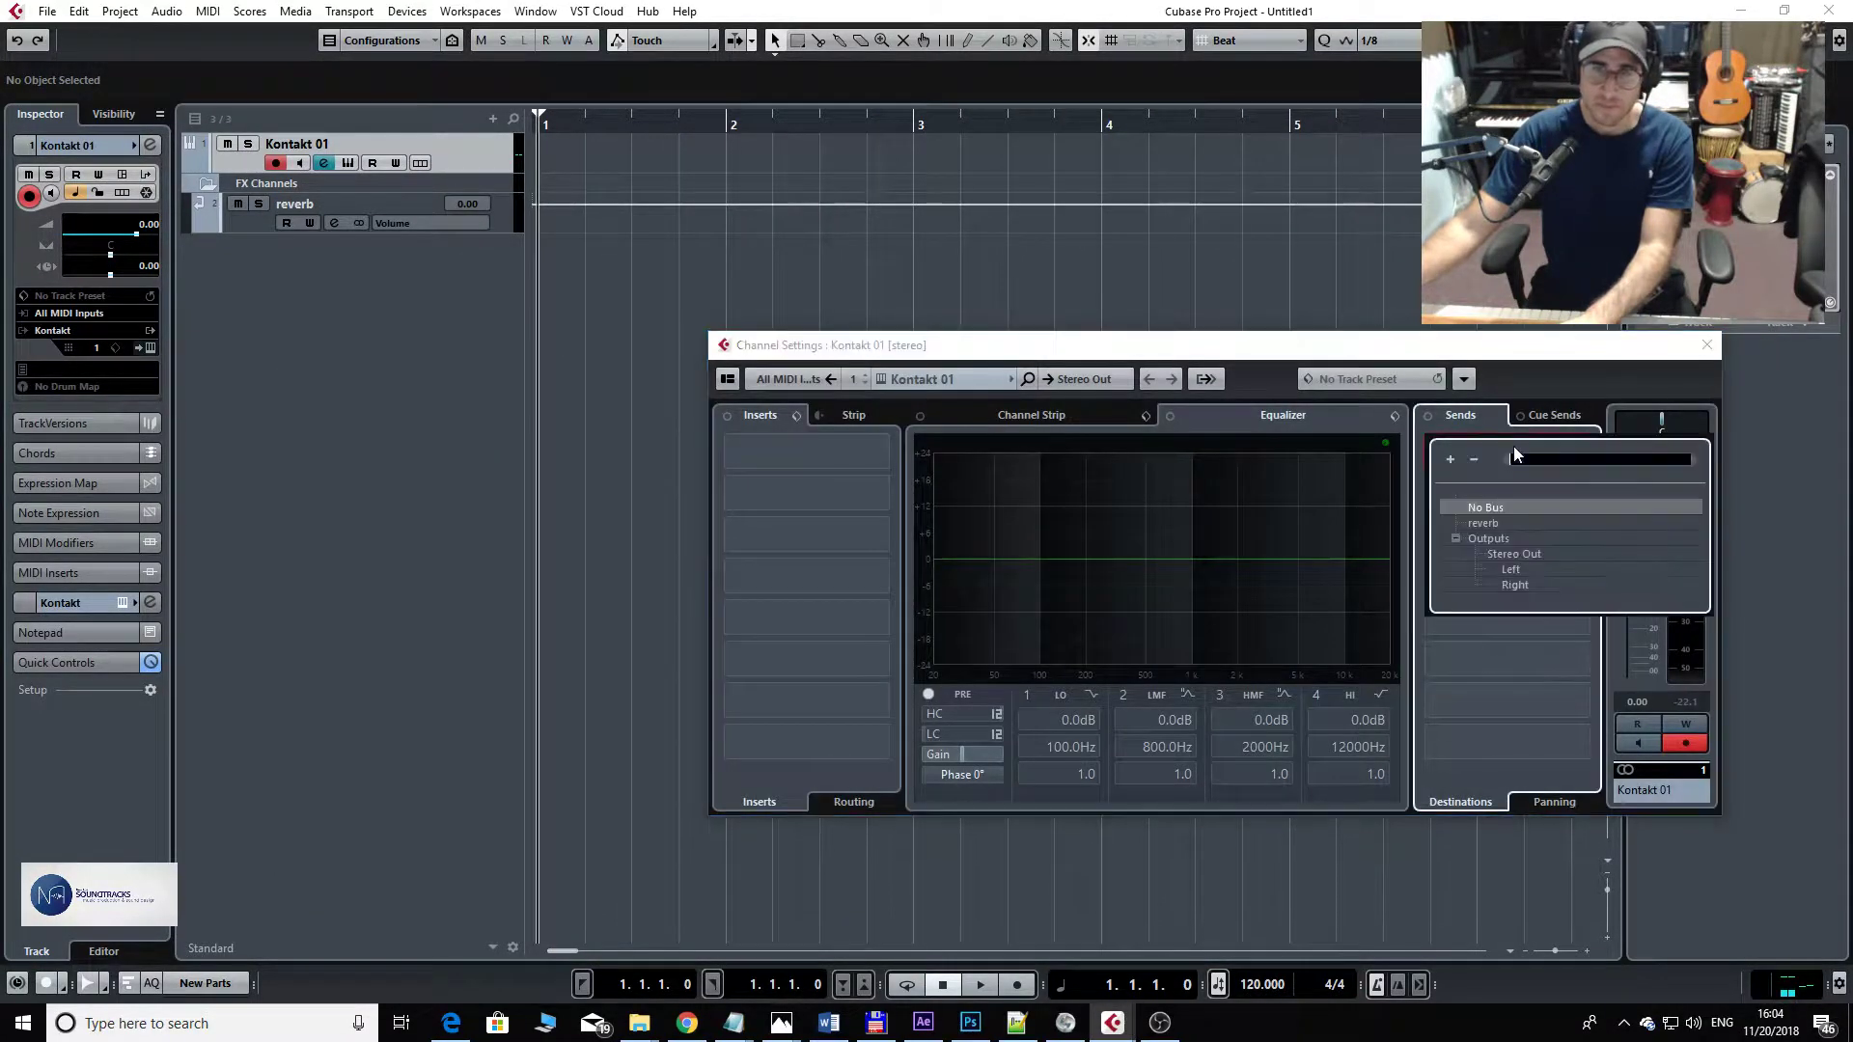
click(1492, 521)
click(1433, 444)
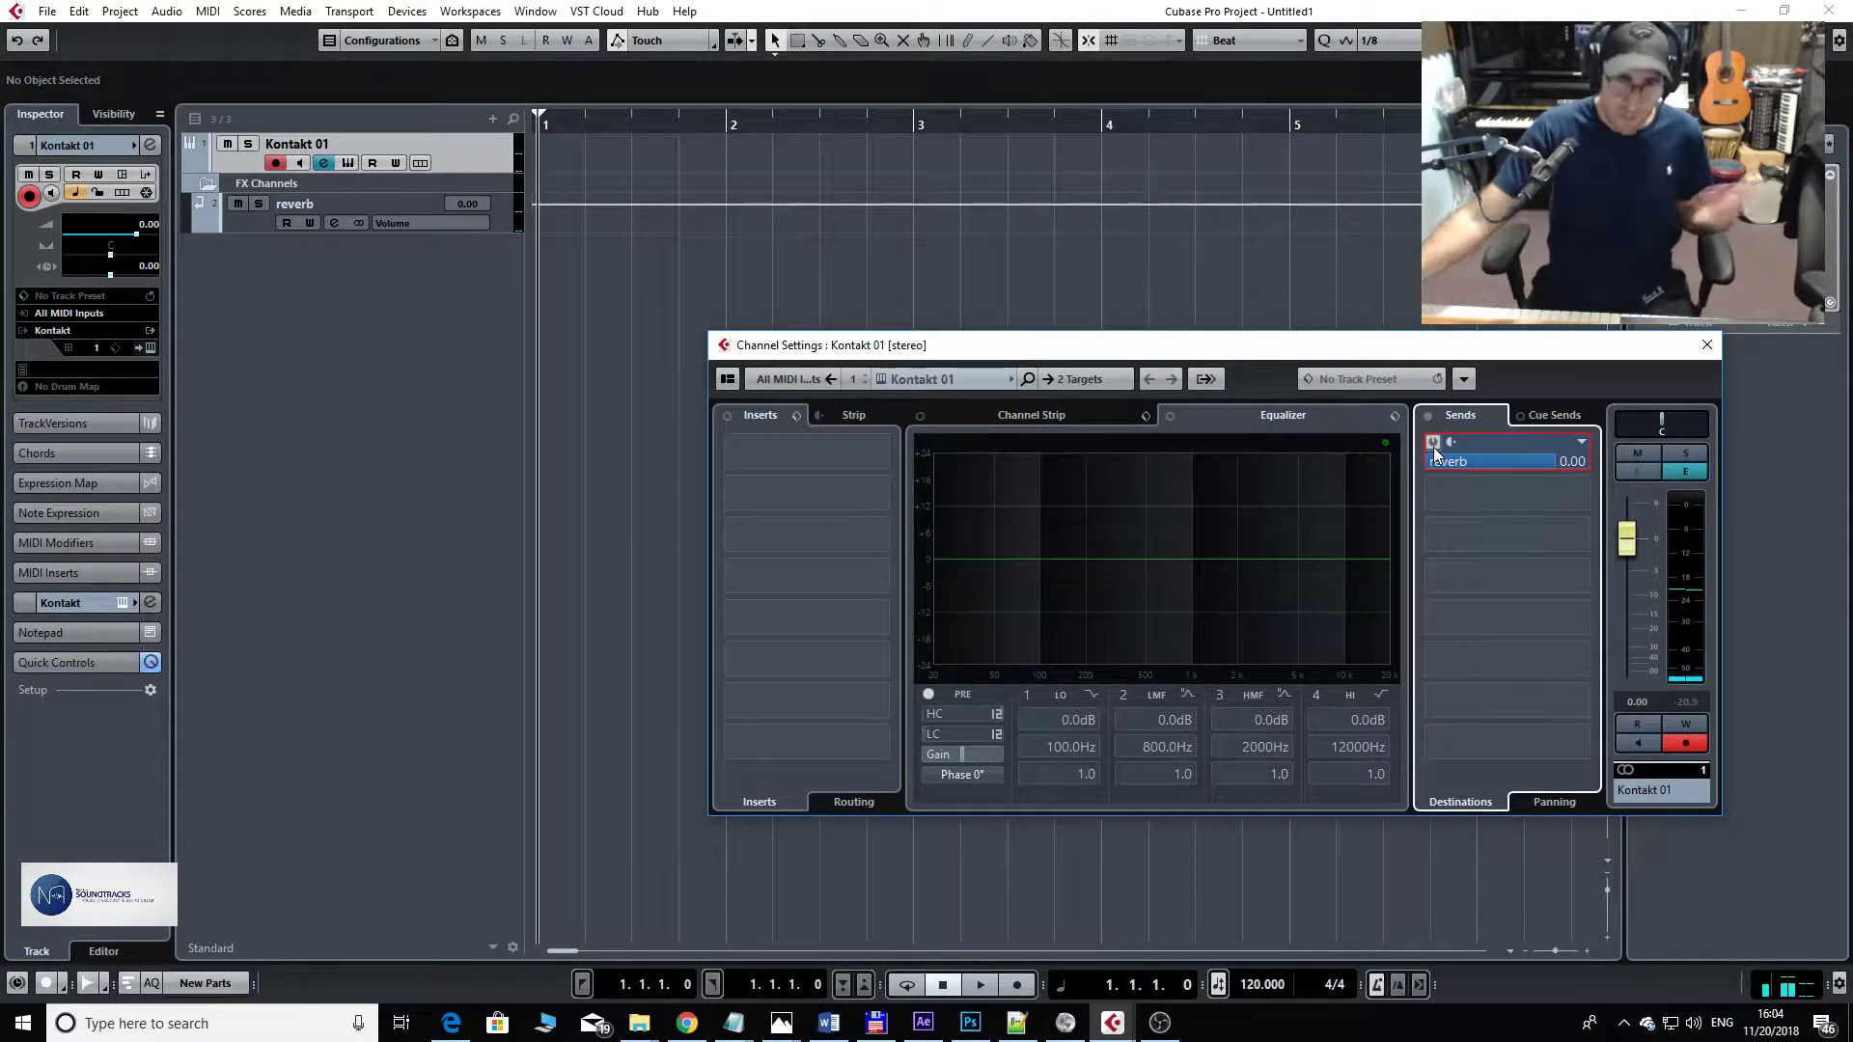
click(1707, 344)
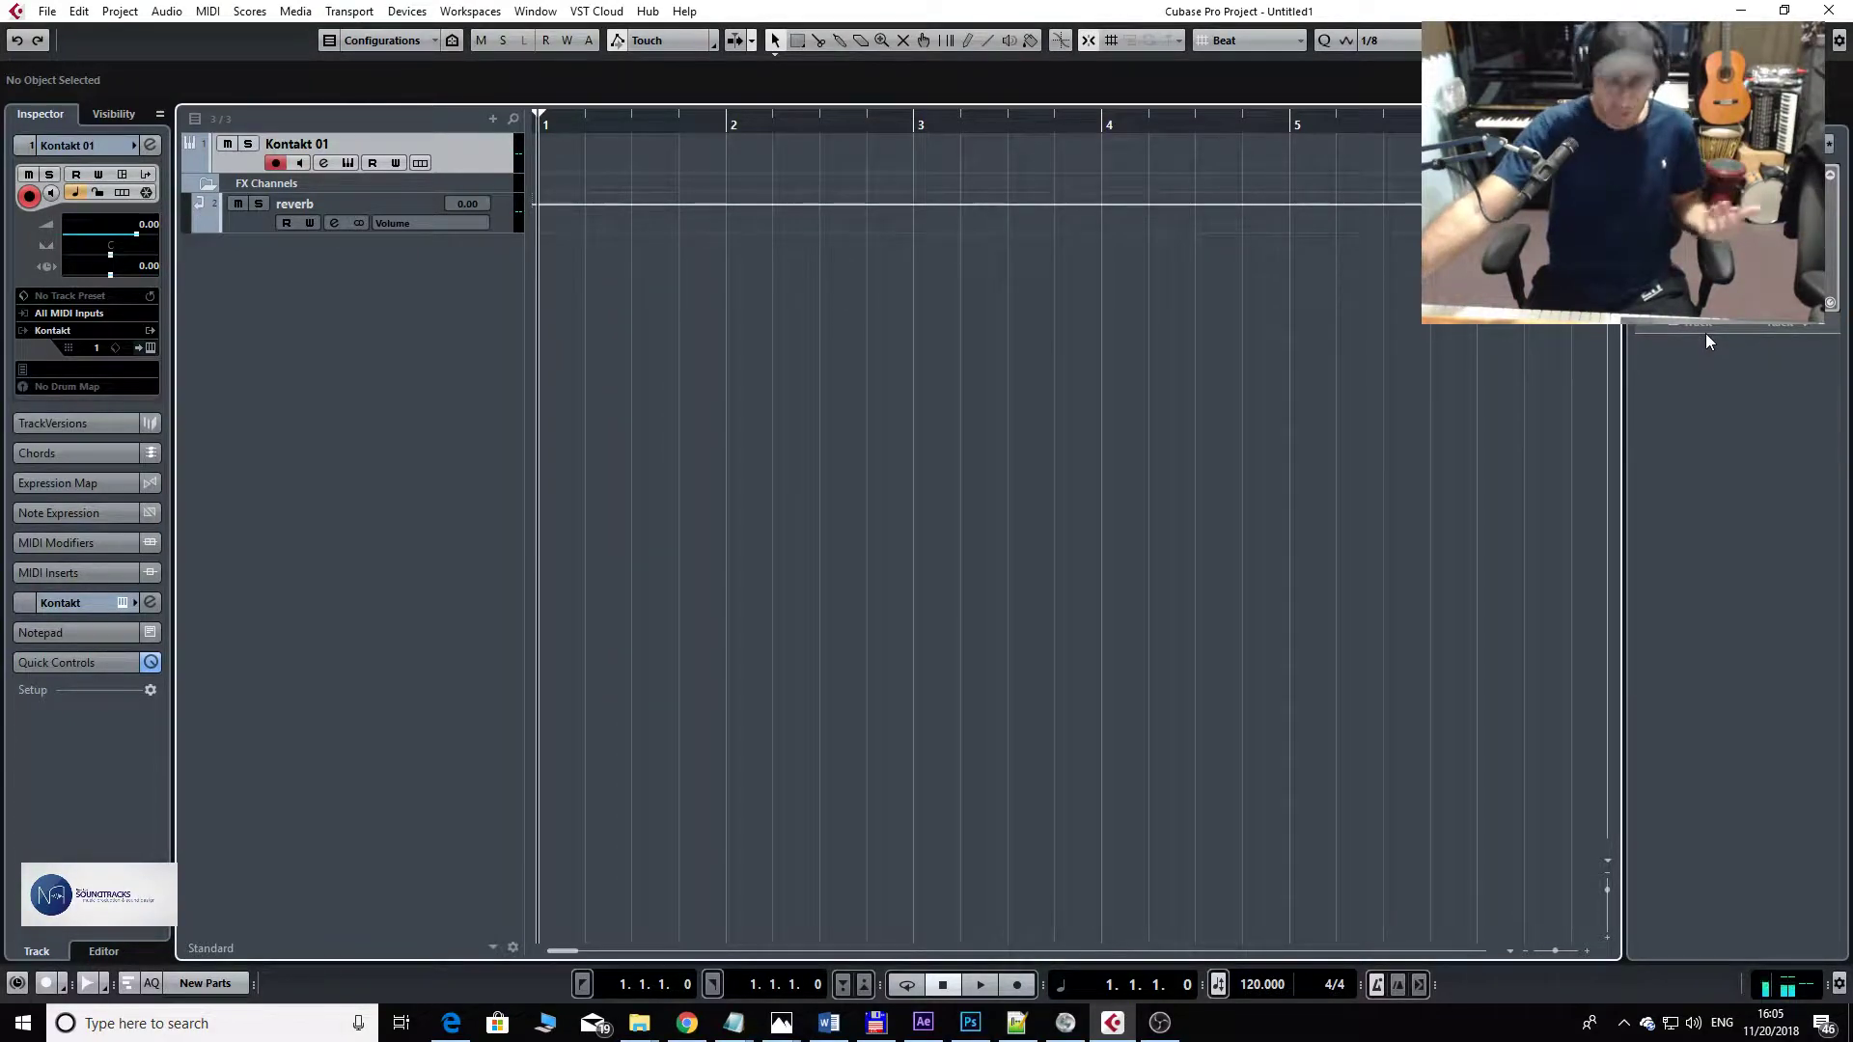
- Record a trumpet melody of about six bars on the Kontakt 01 track from bar 1
key(KP_Multiply)
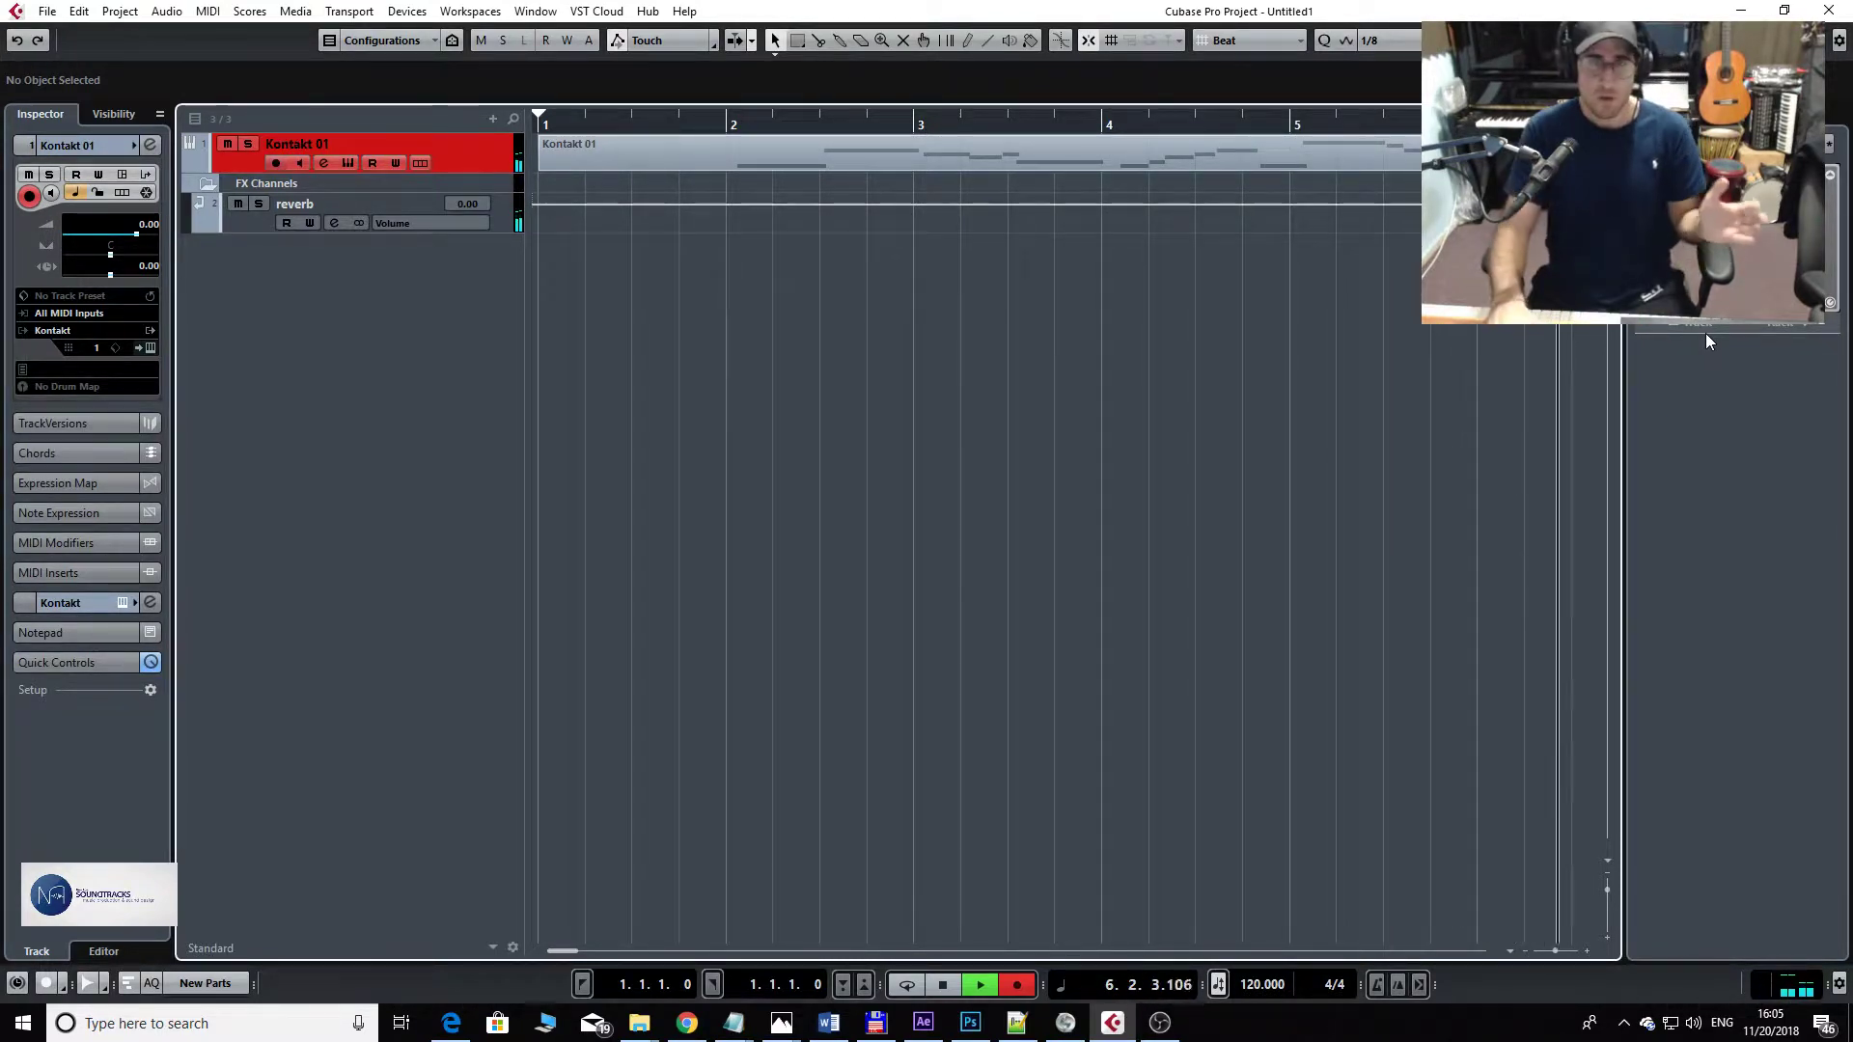
key(space)
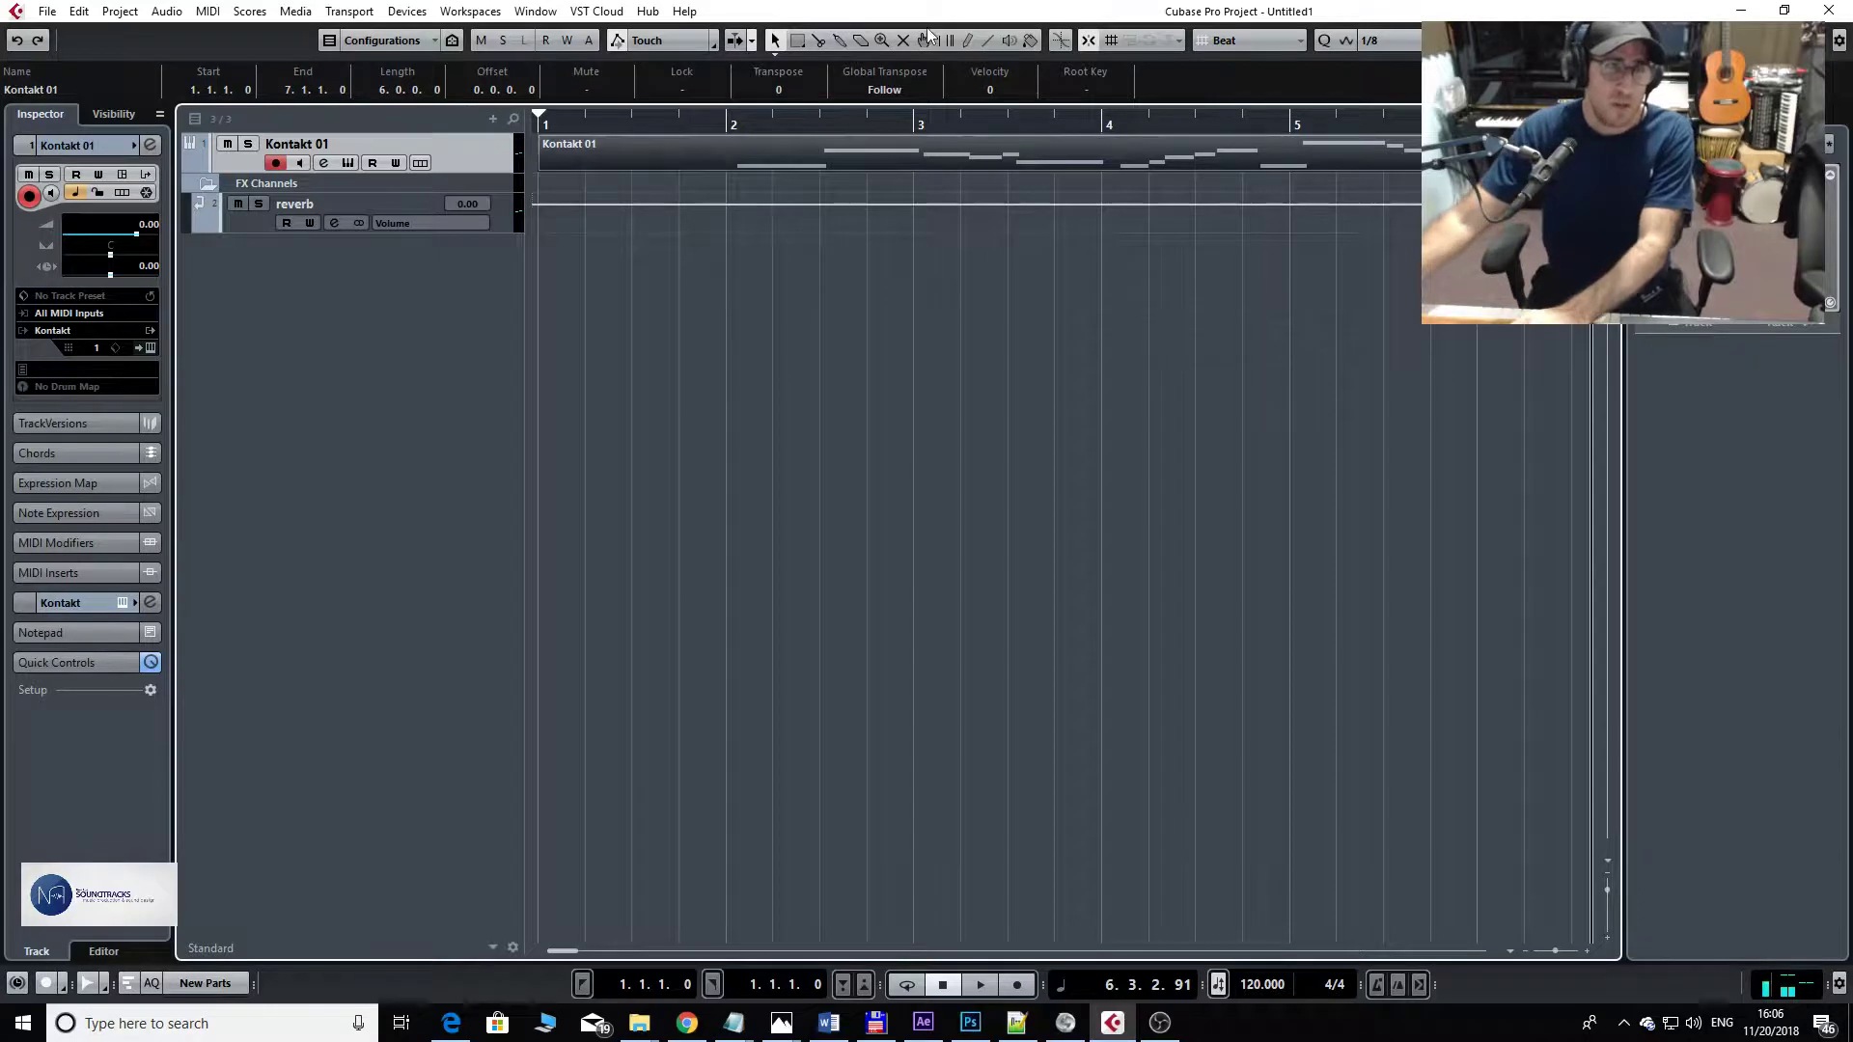
- Play back the recorded trumpet part twice from beat 4 of bar 1 to the end of the melody
click(679, 127)
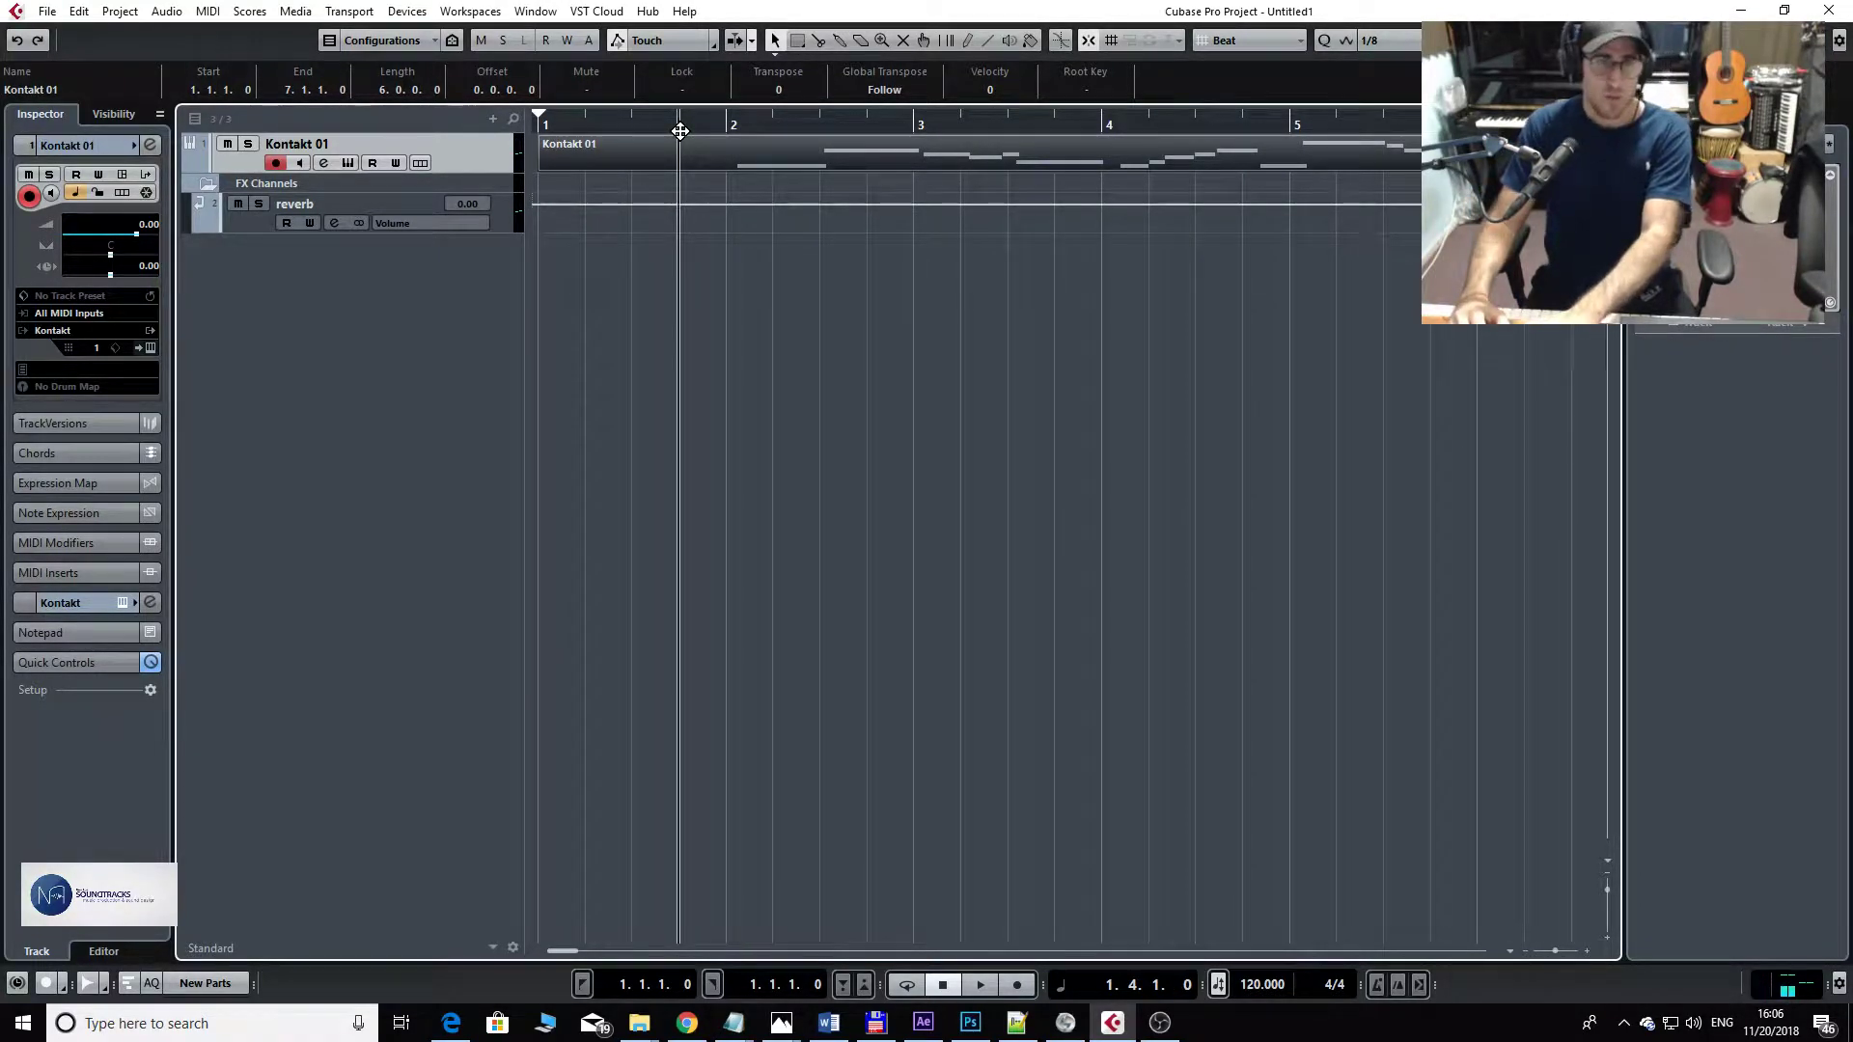
key(space)
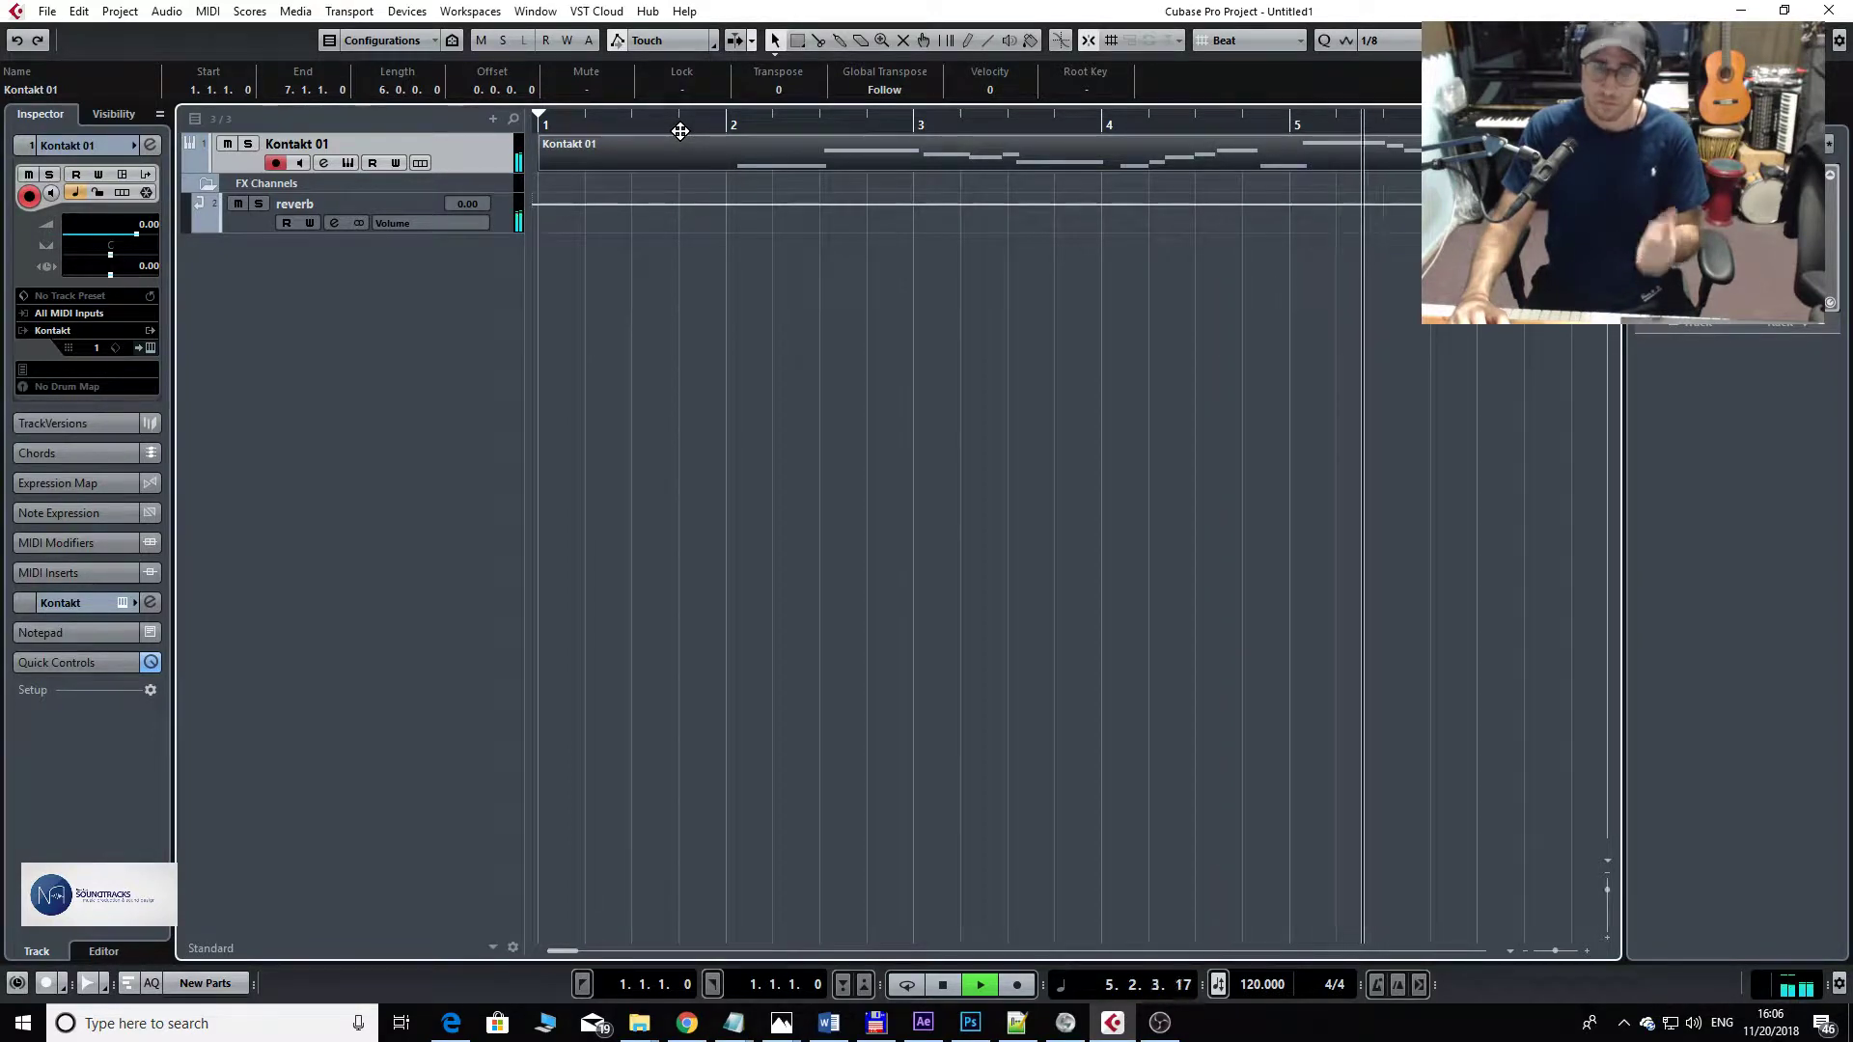
key(space)
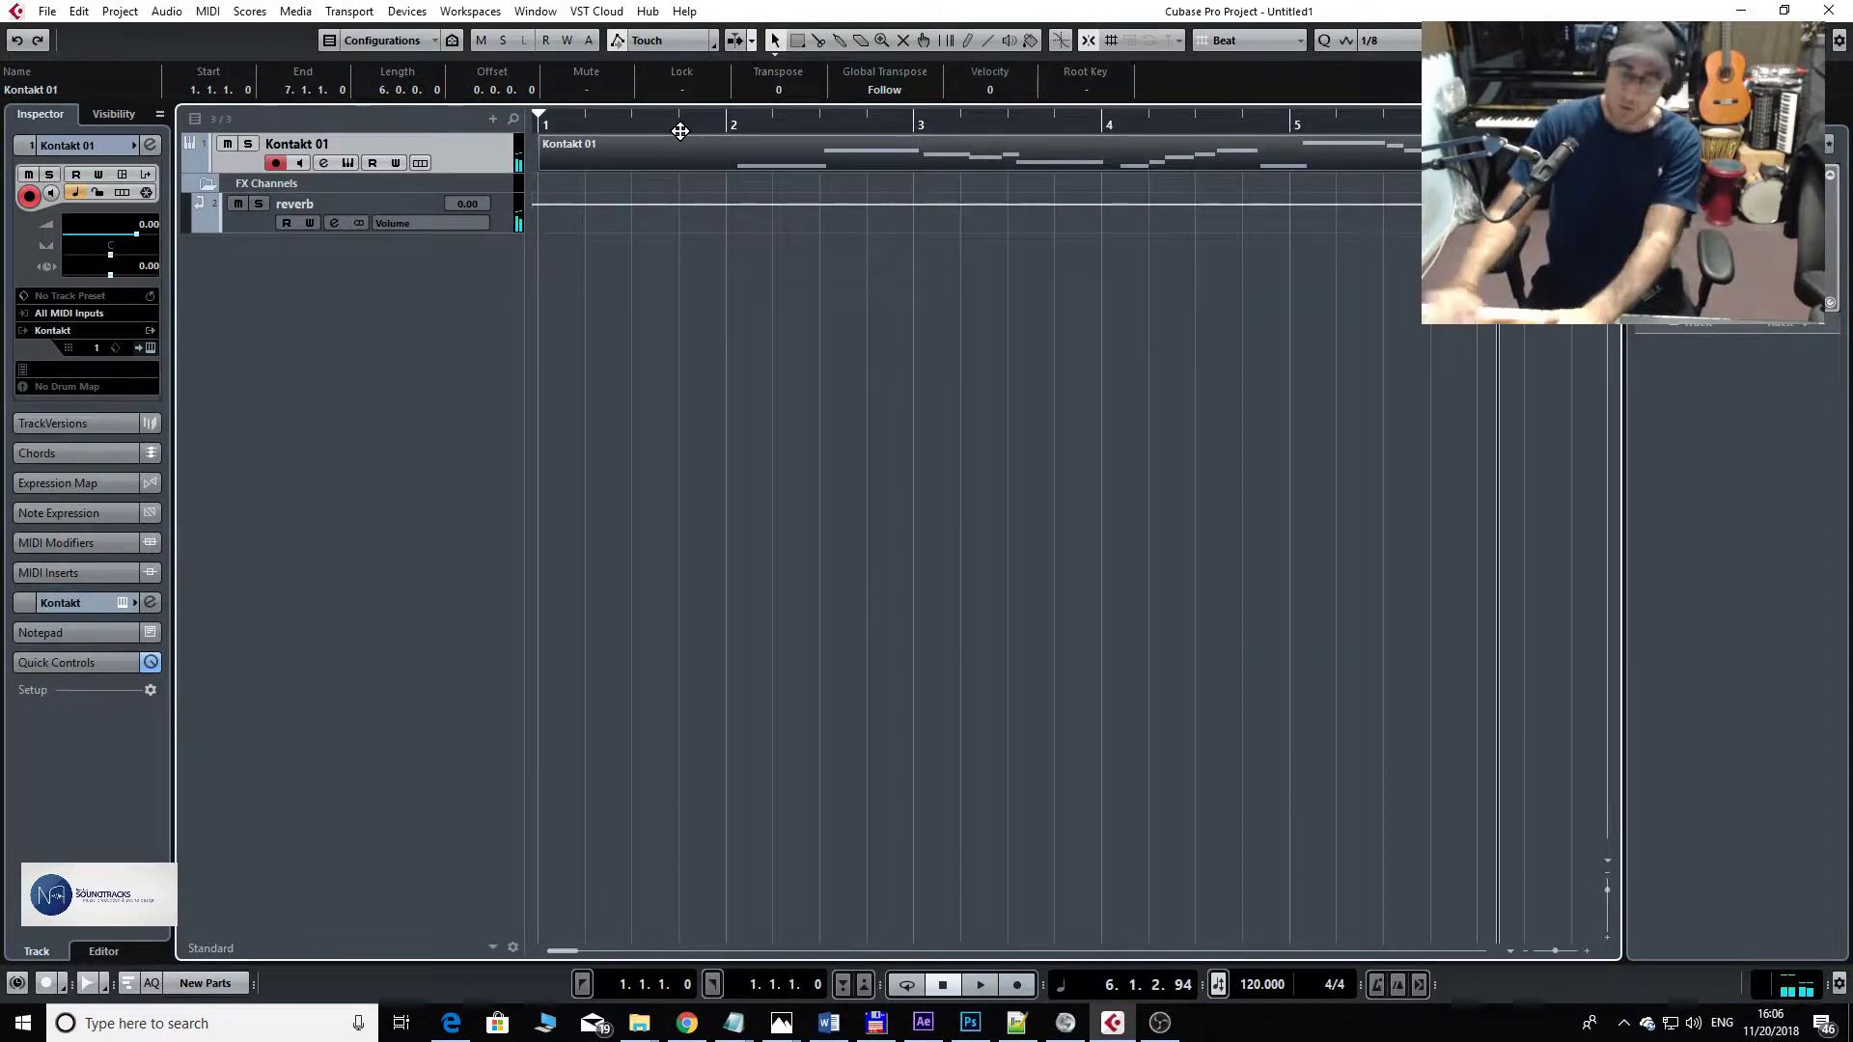
click(681, 131)
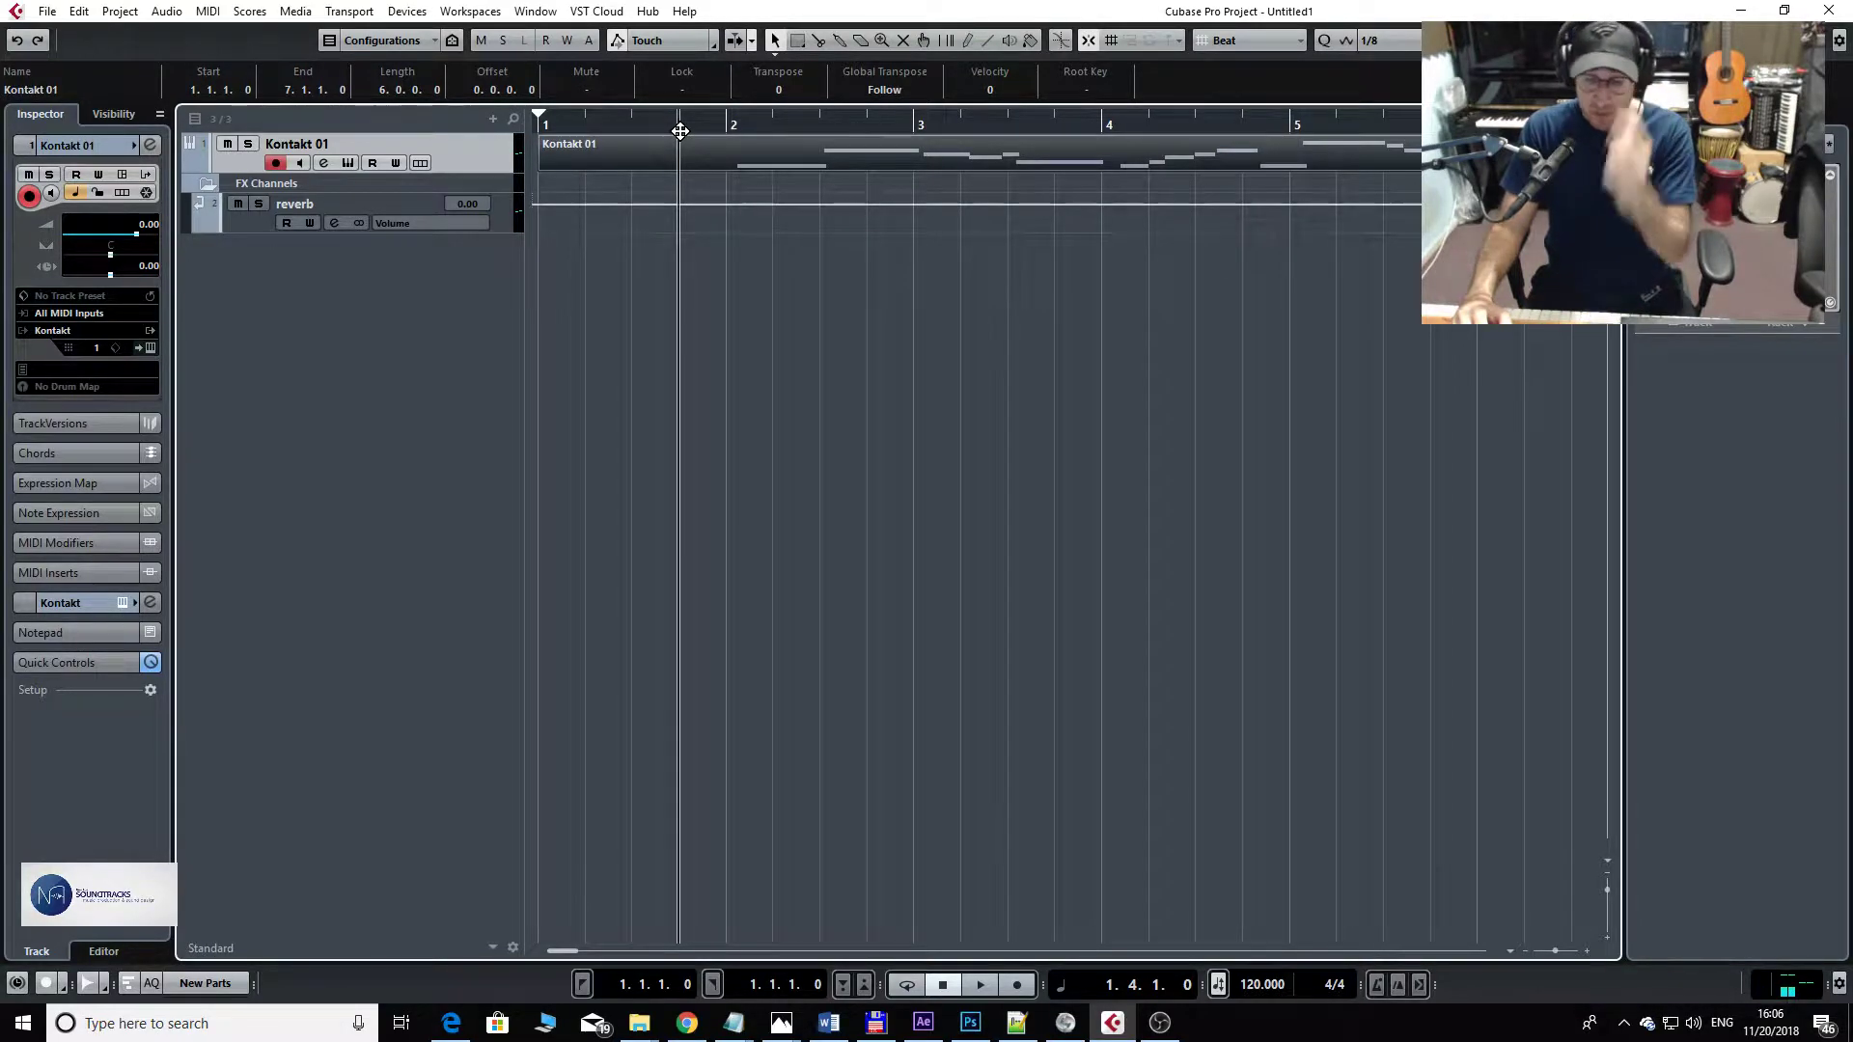
key(space)
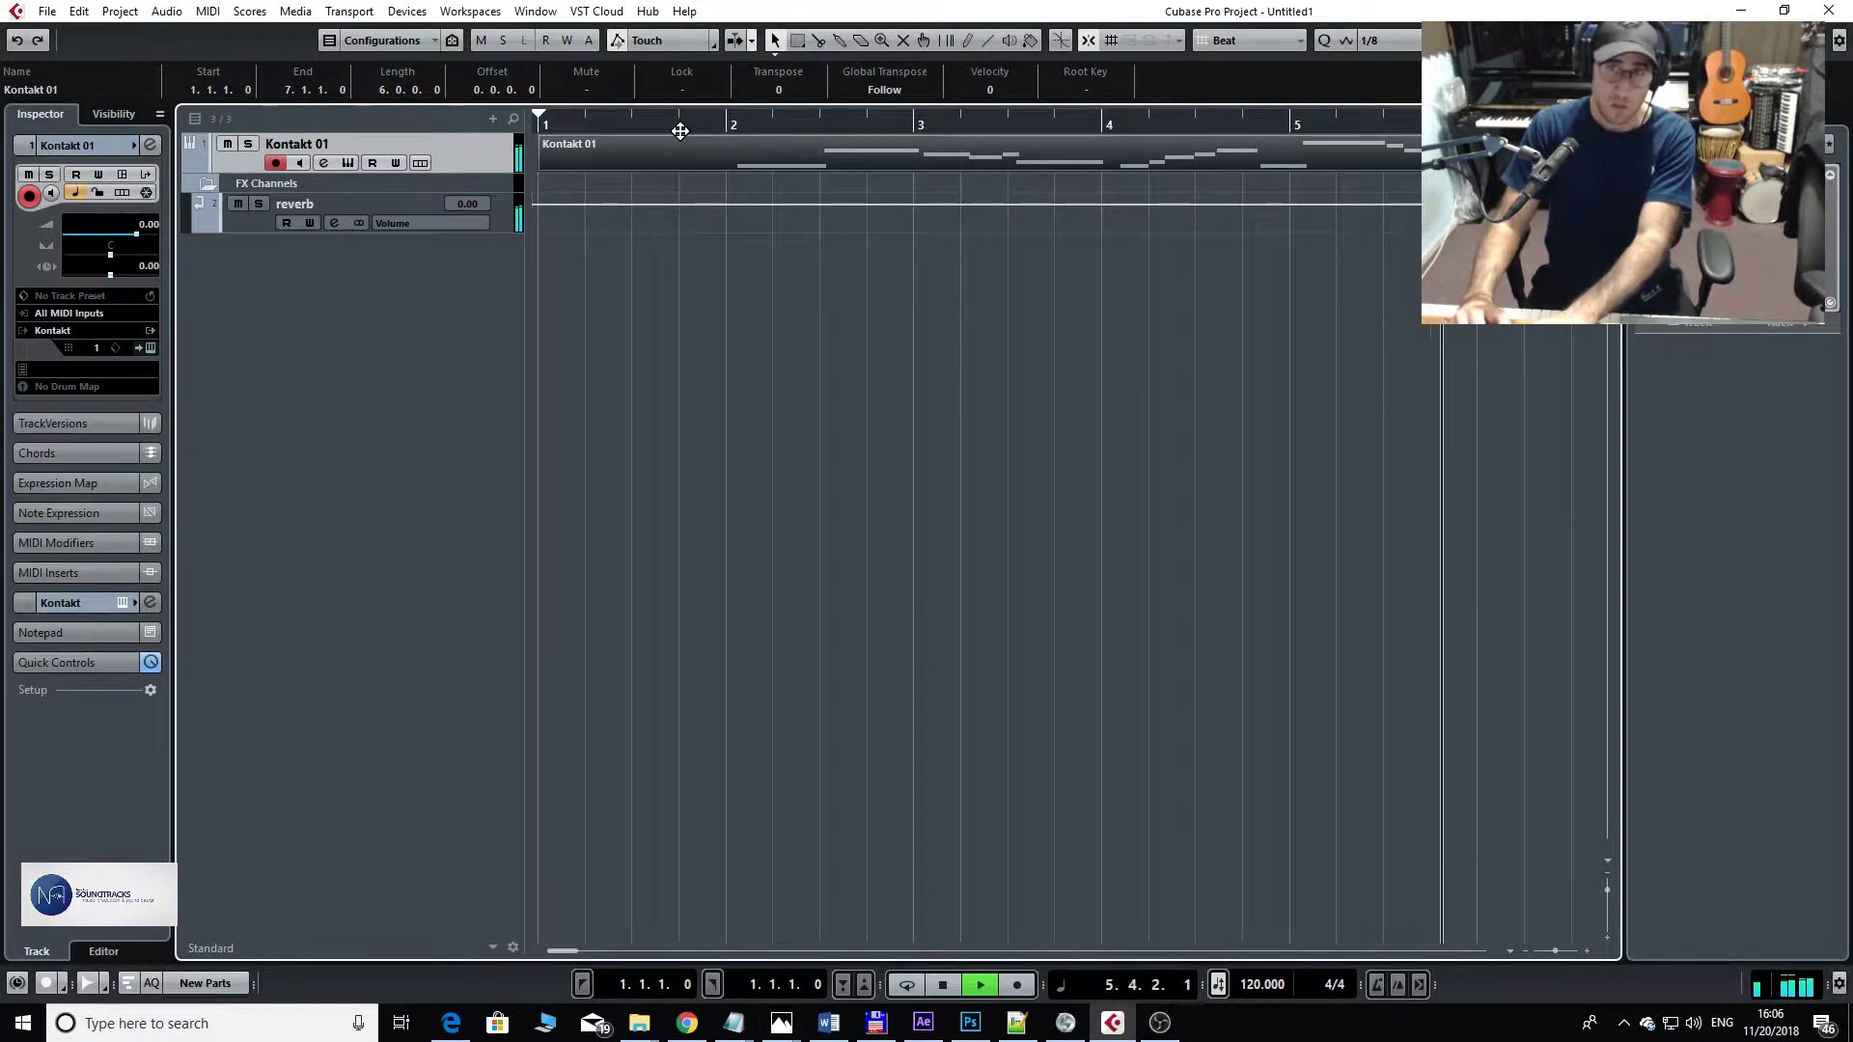
key(space)
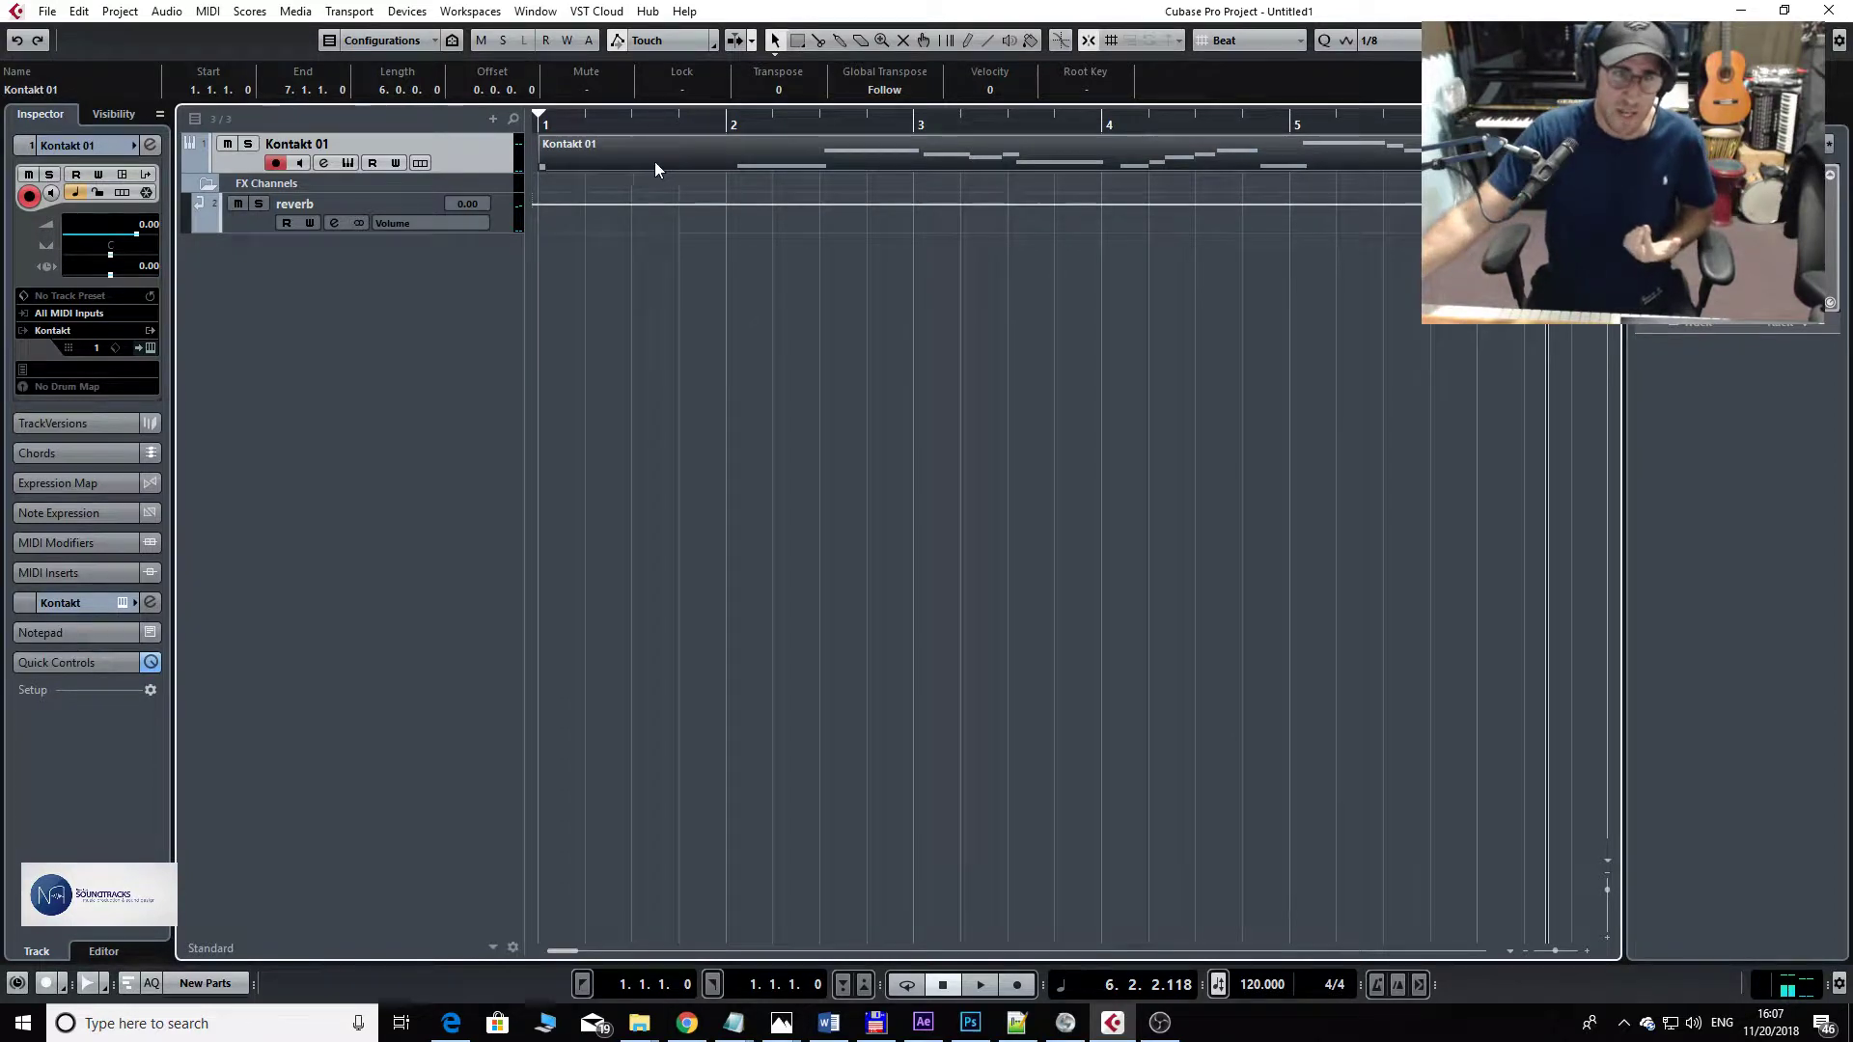
- Inspect the recorded part's notes in the Key Editor, delete the part and close the editor
double_click(675, 154)
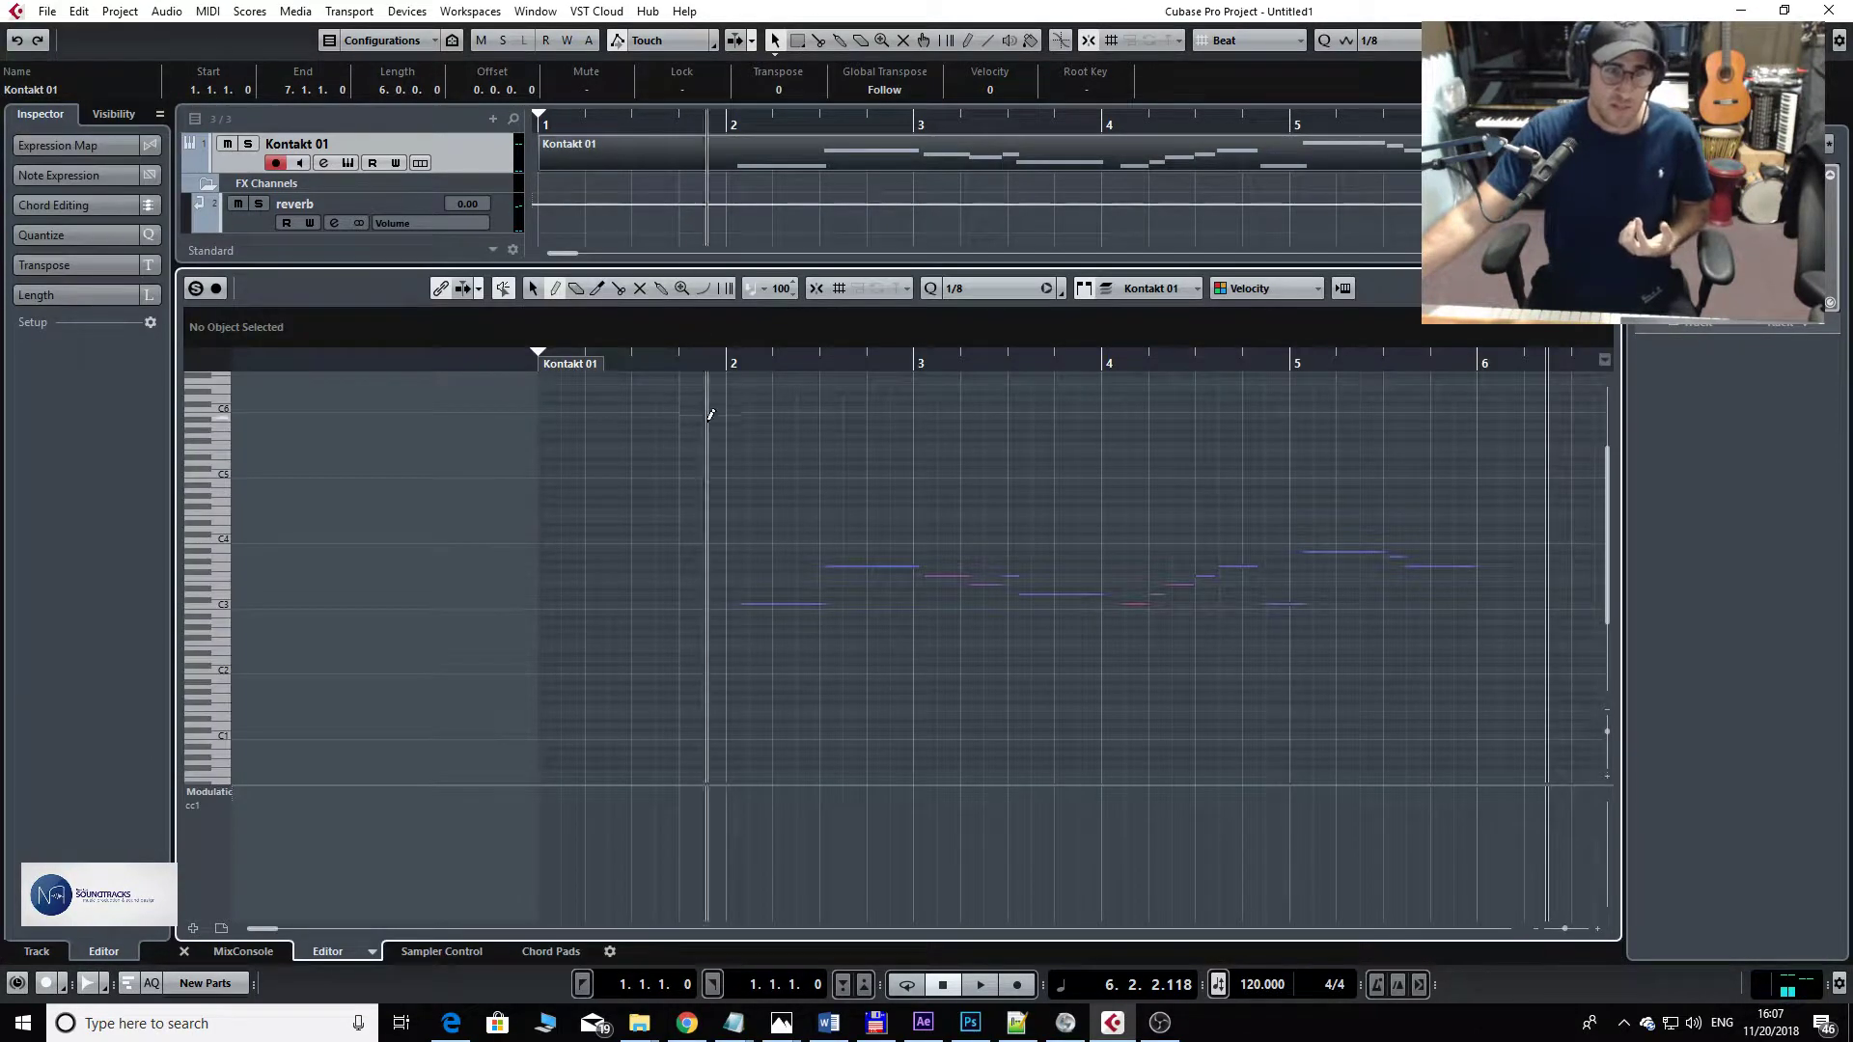
click(1105, 166)
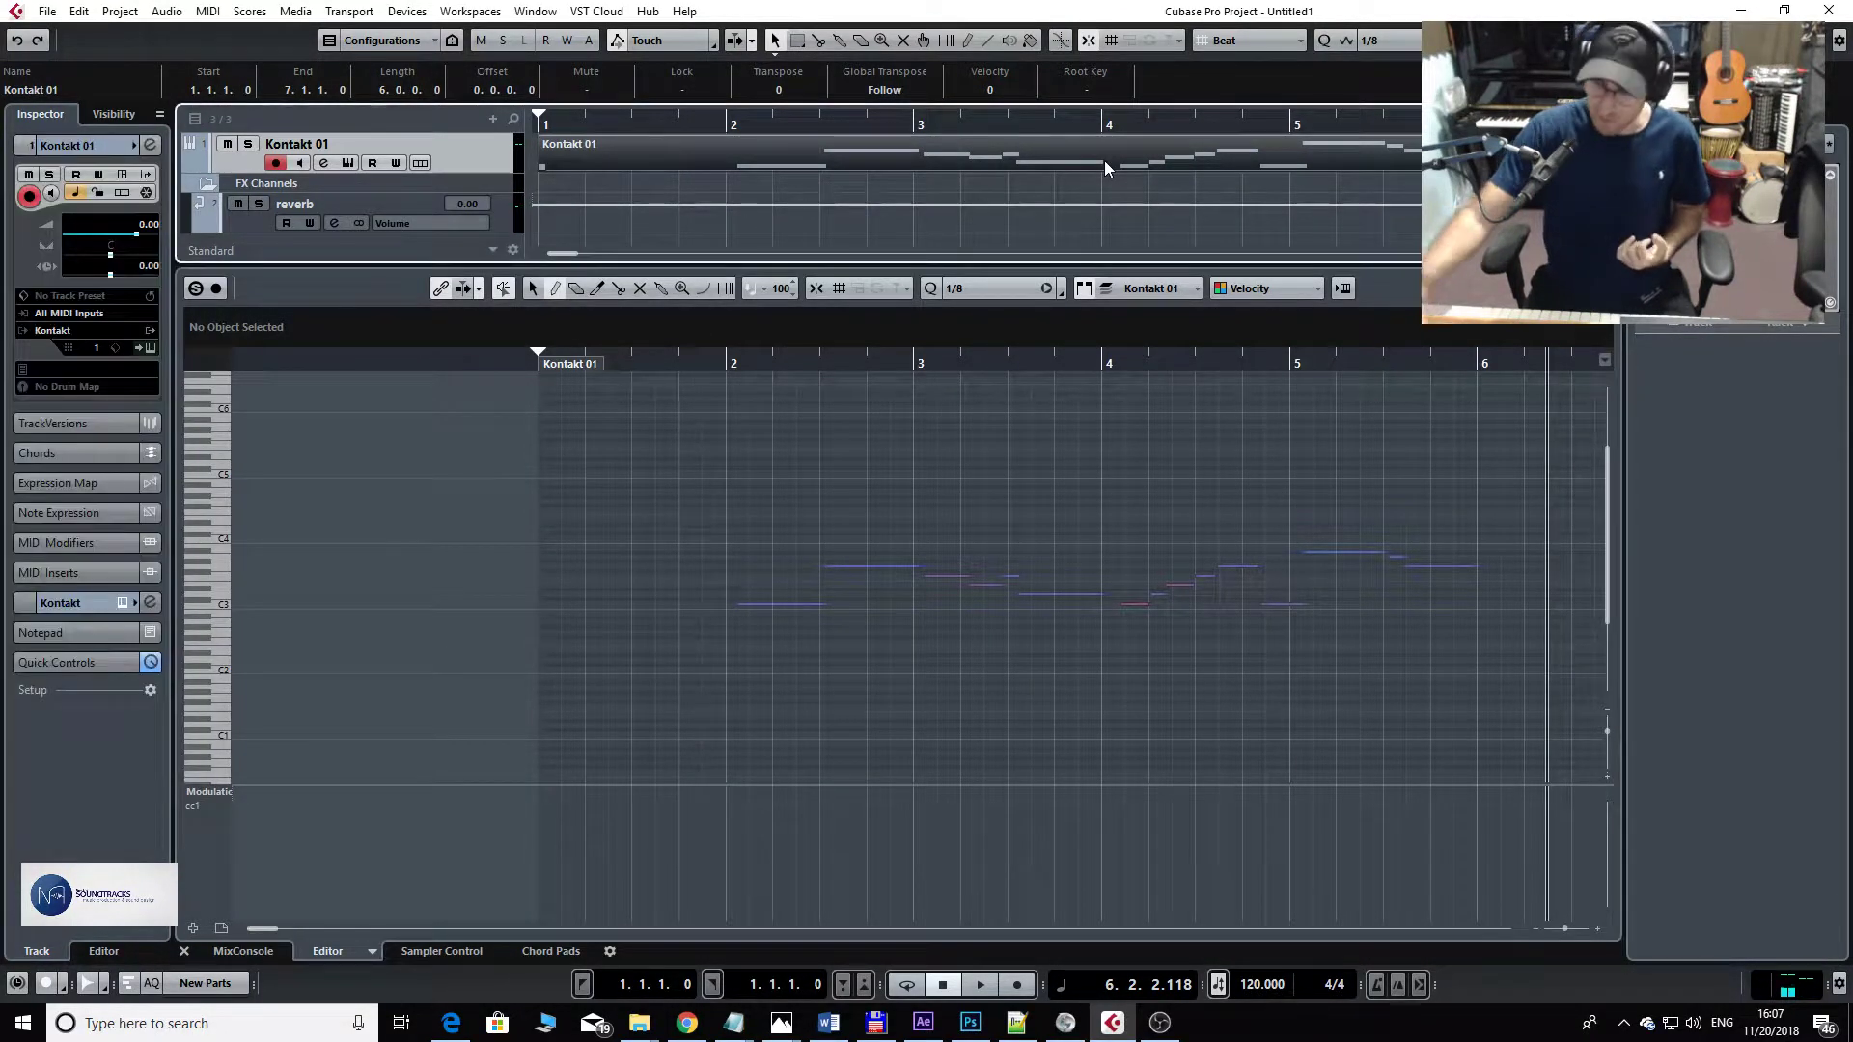
key(Delete)
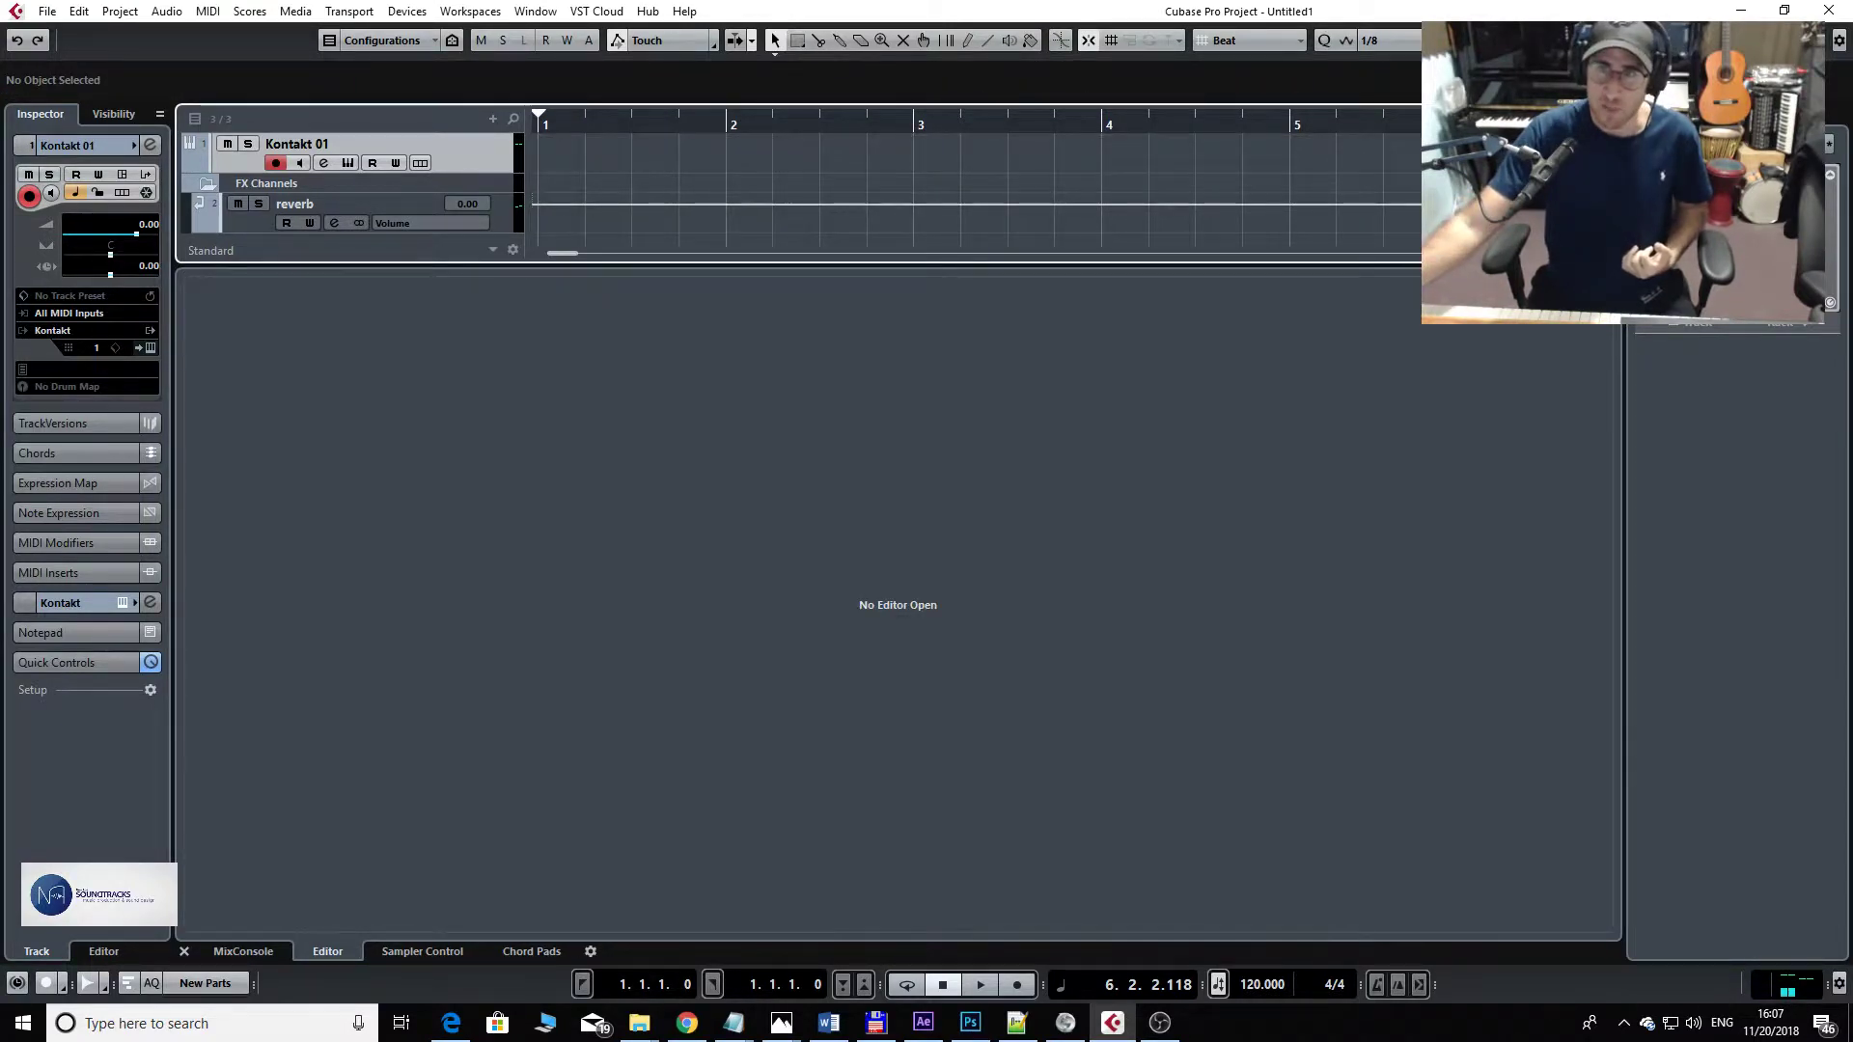
key(ctrl+alt+e)
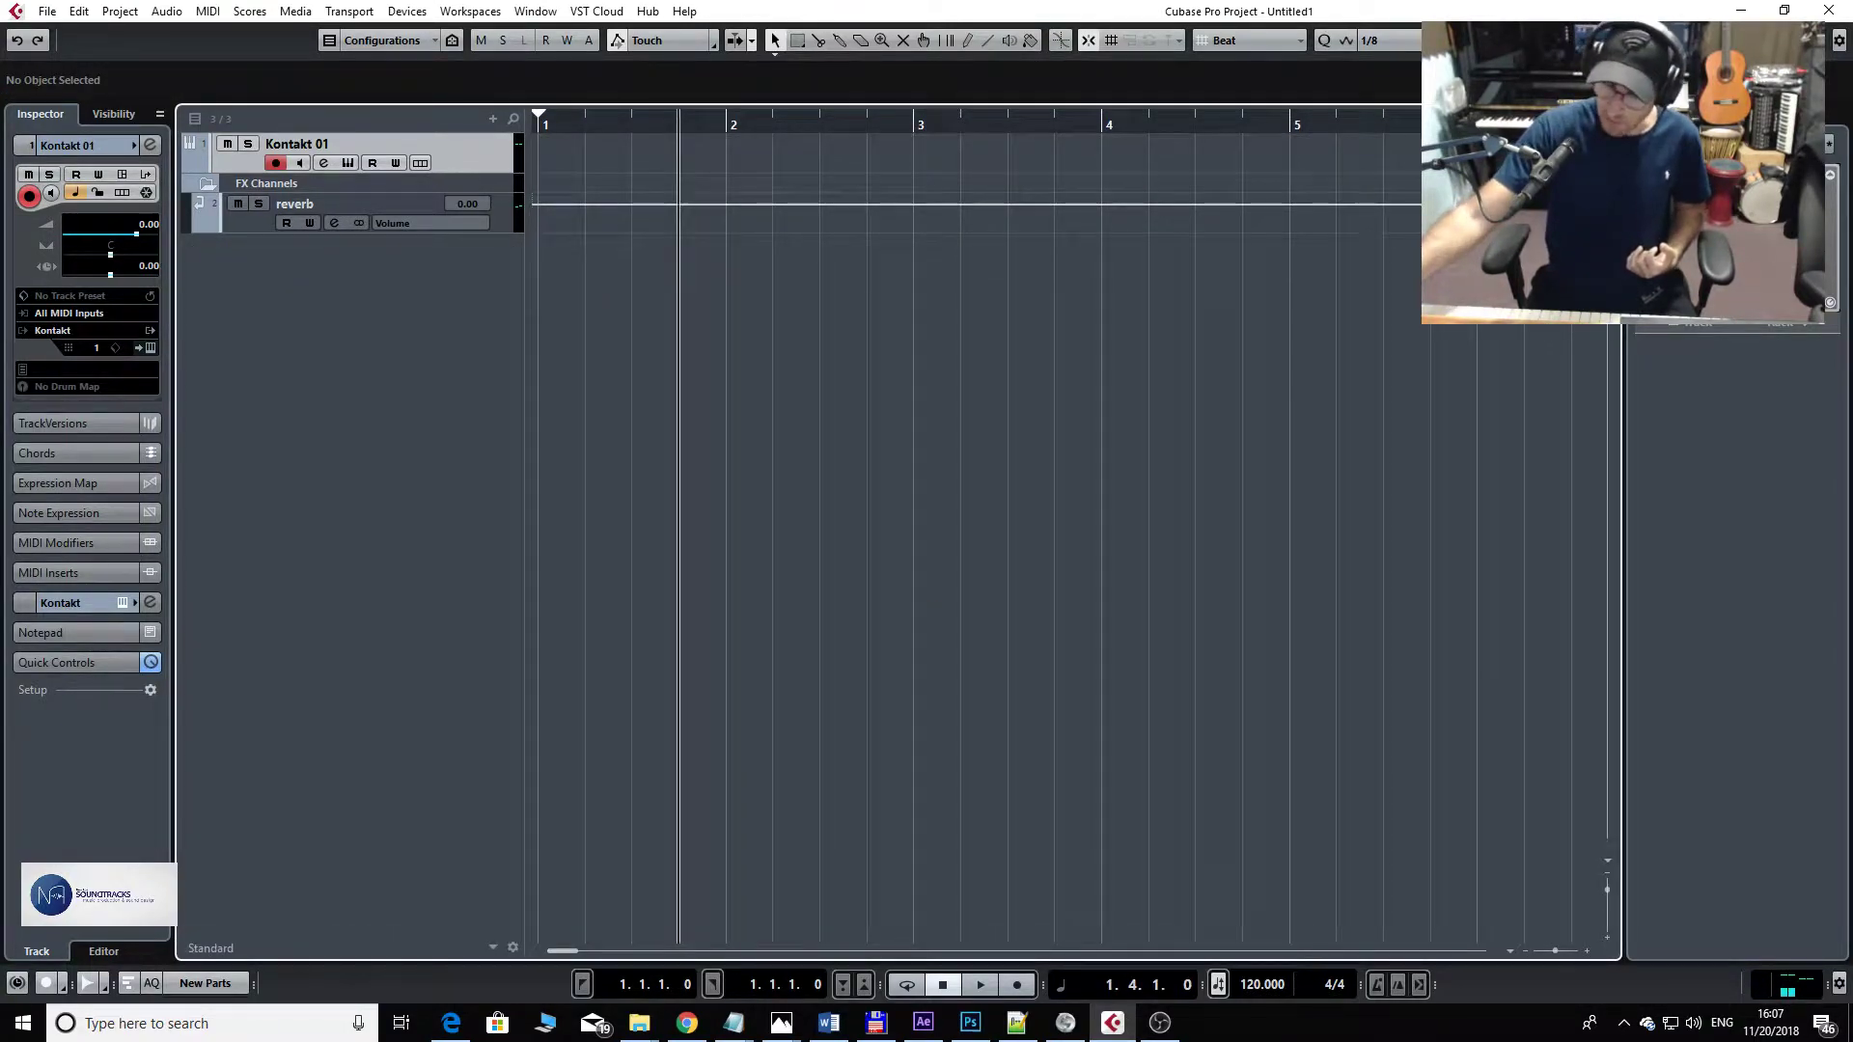
- Record a new trumpet take with modulation data on the Kontakt 01 track from the project start to about bar 9
key(Home)
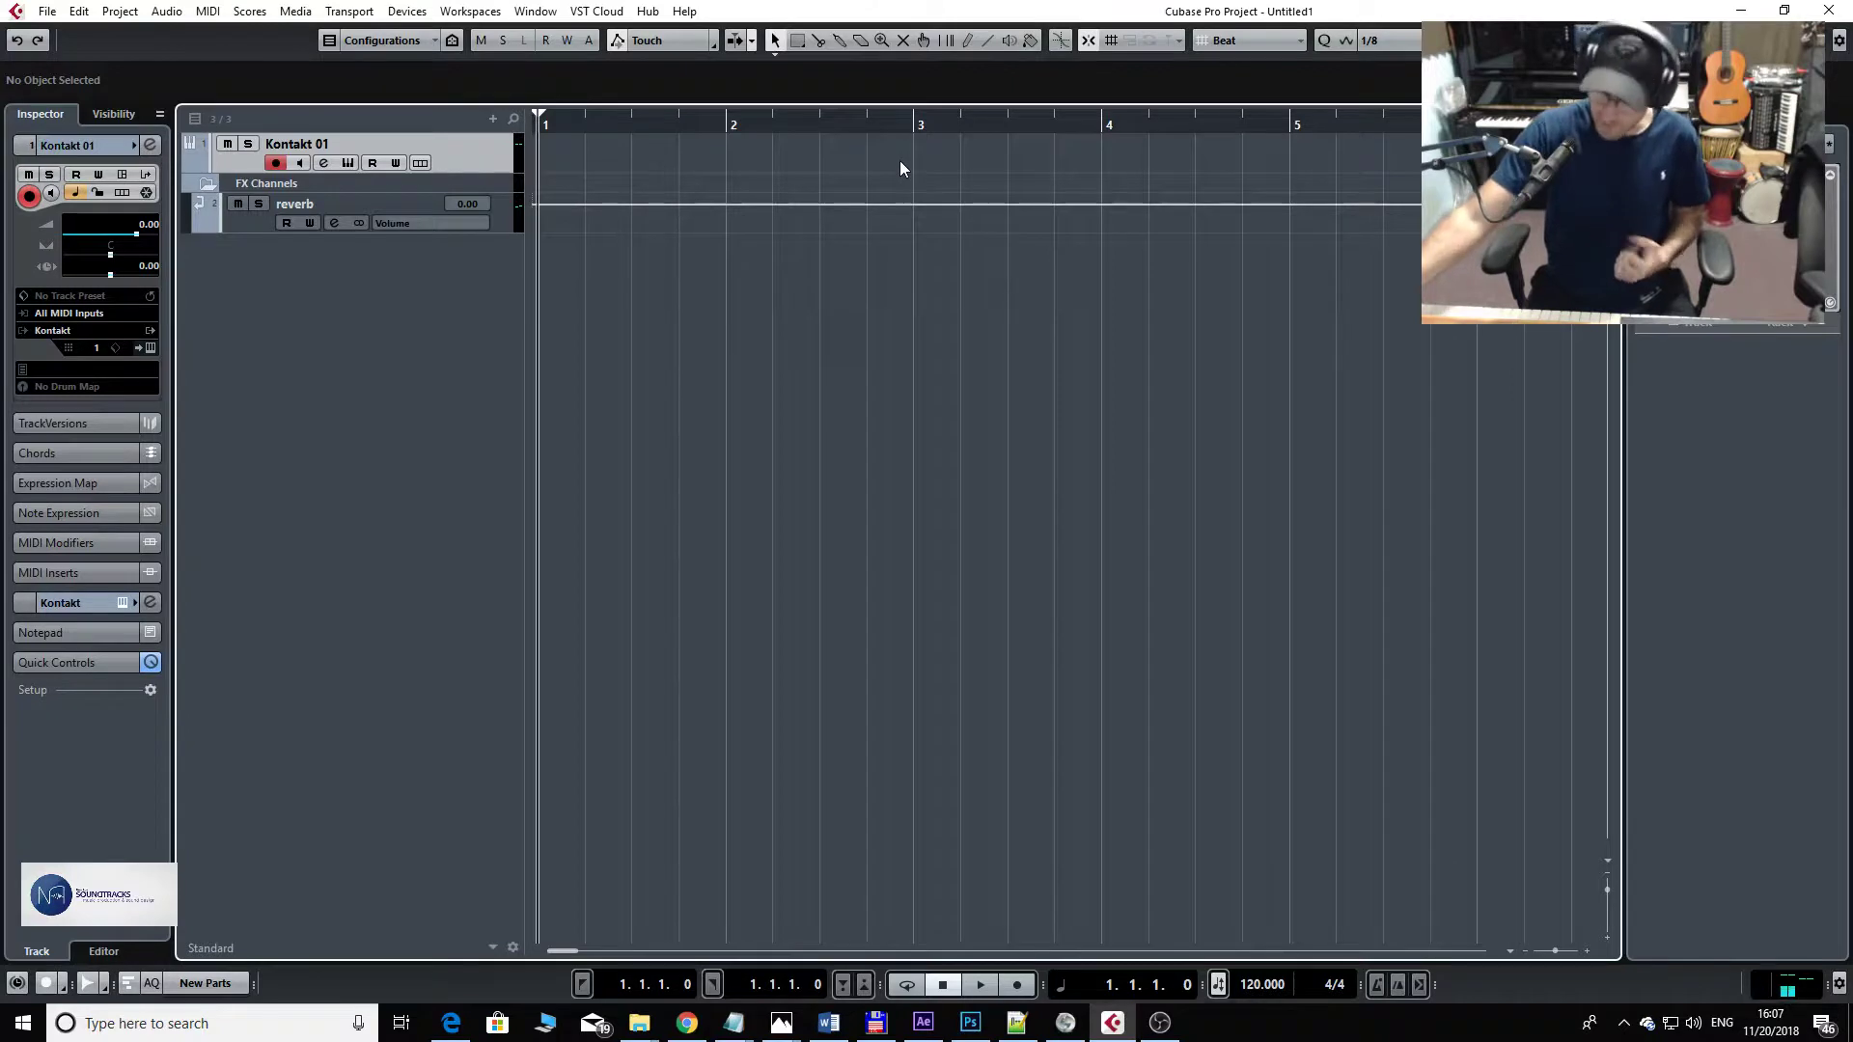
key(KP_Multiply)
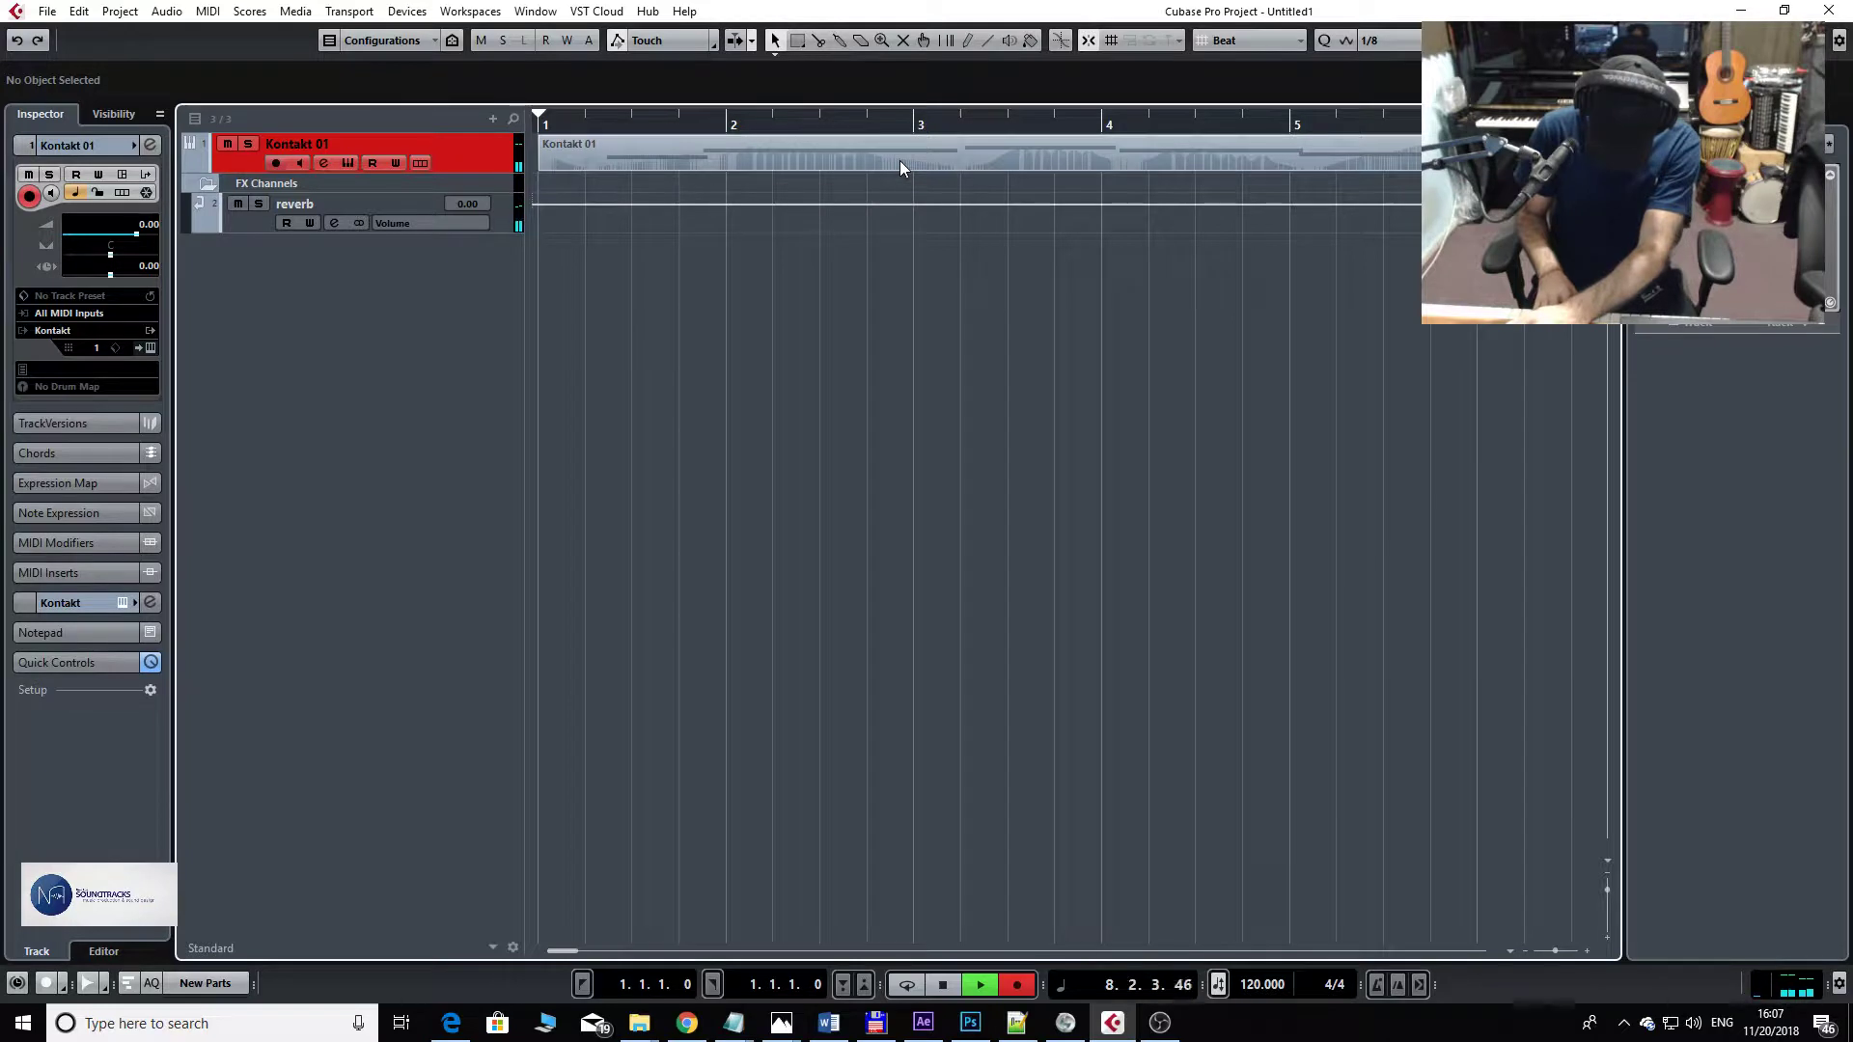
key(space)
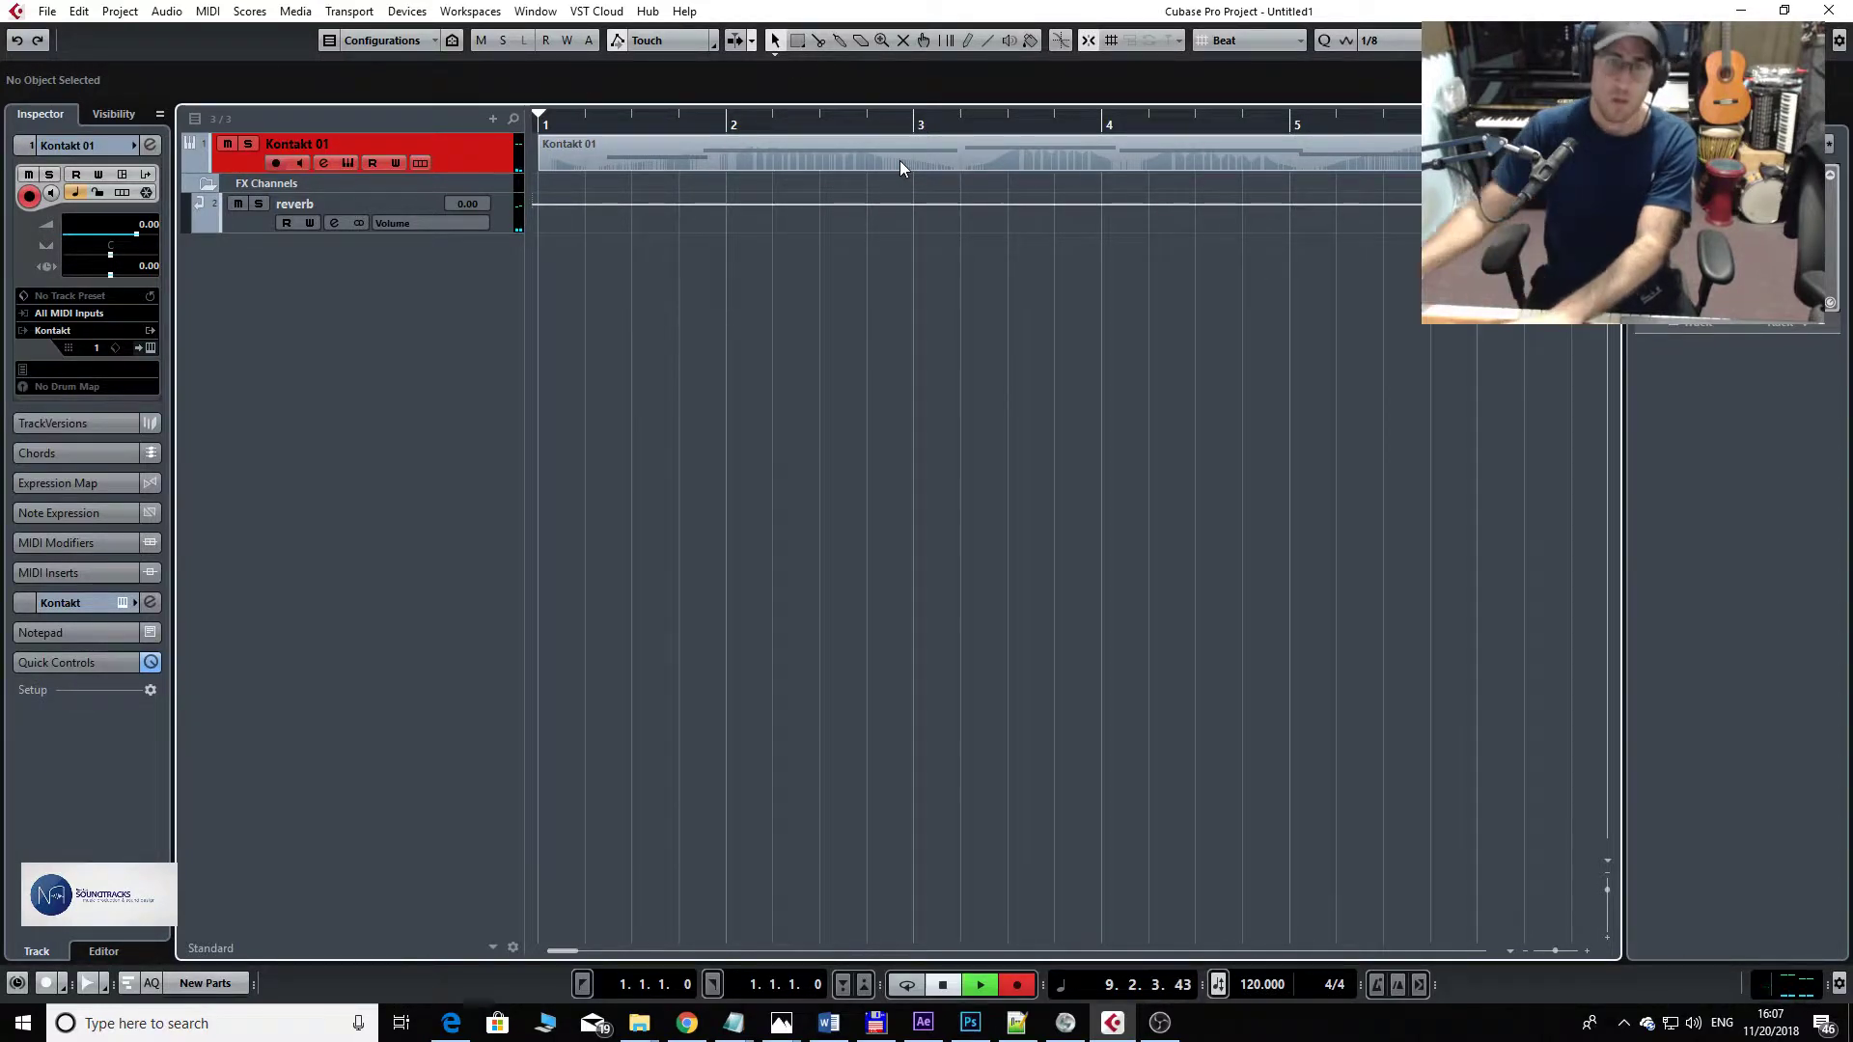
- Open the recorded trumpet part in the Key Editor and show CC 11 (Expression) in its controller lane
double_click(900, 160)
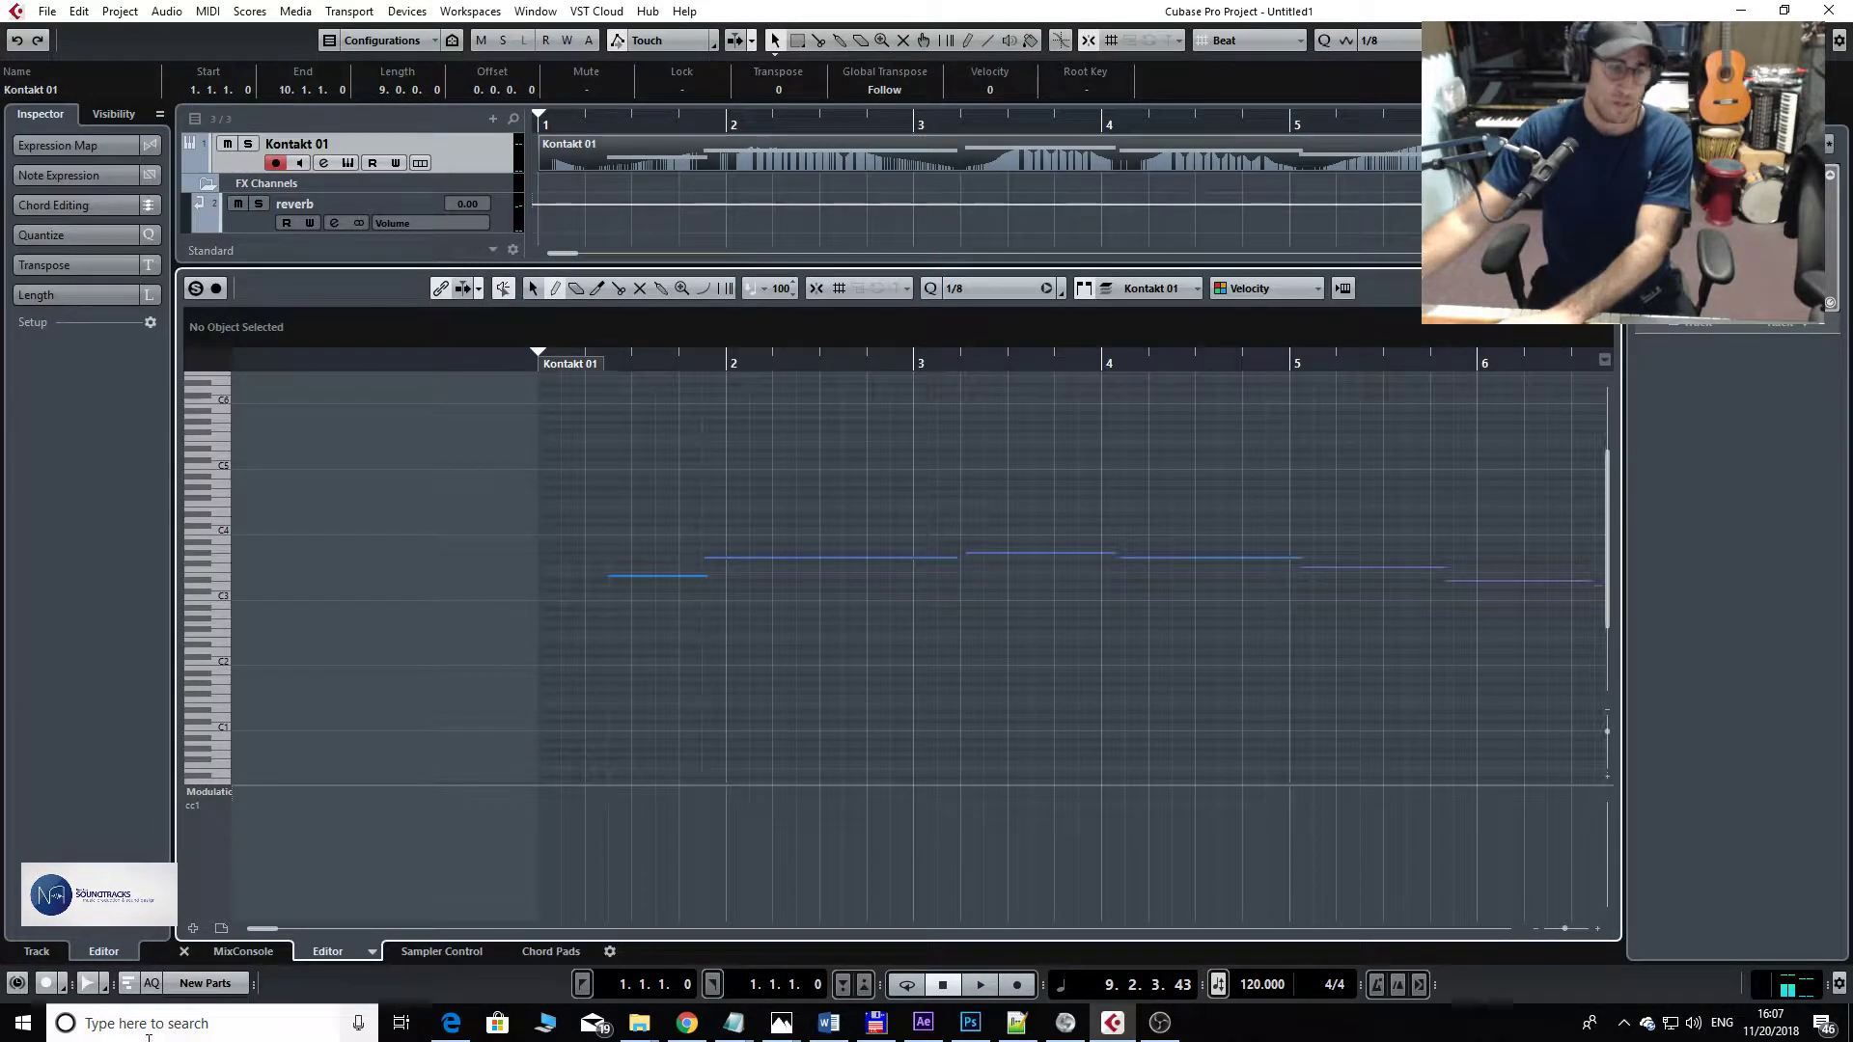
click(227, 794)
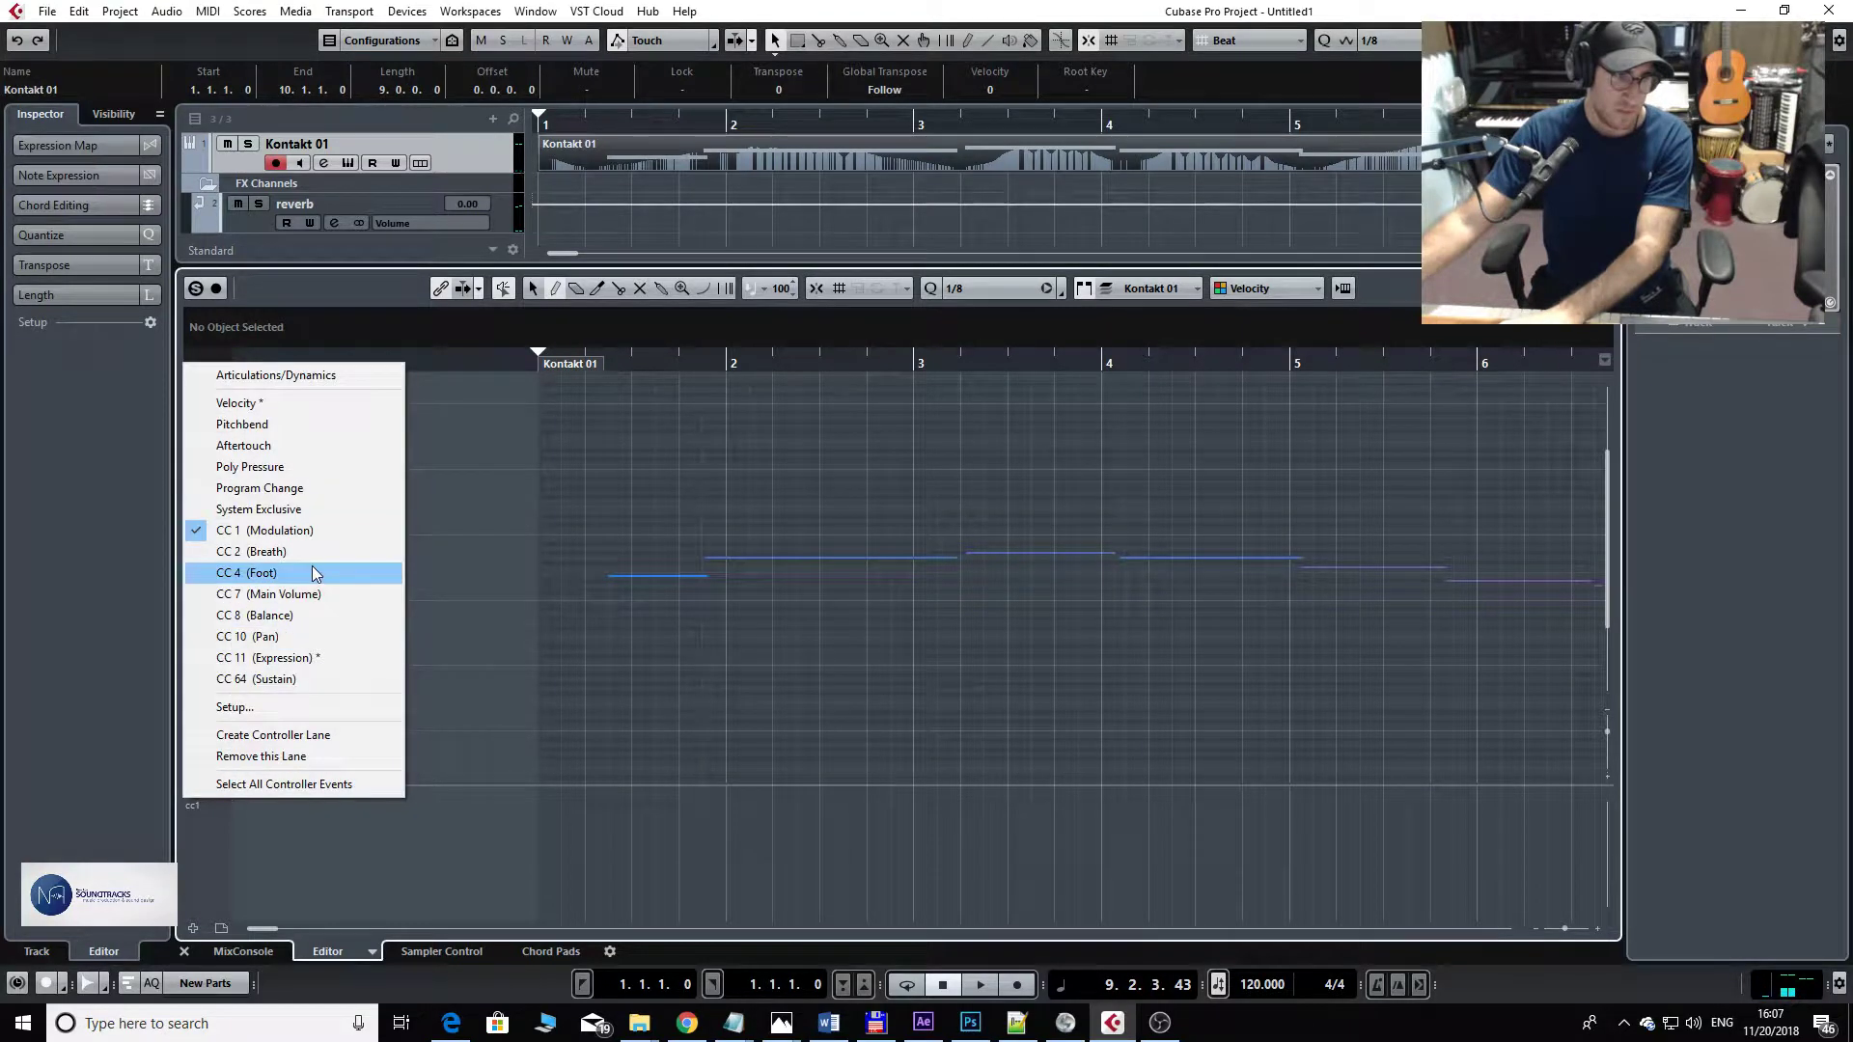
click(324, 656)
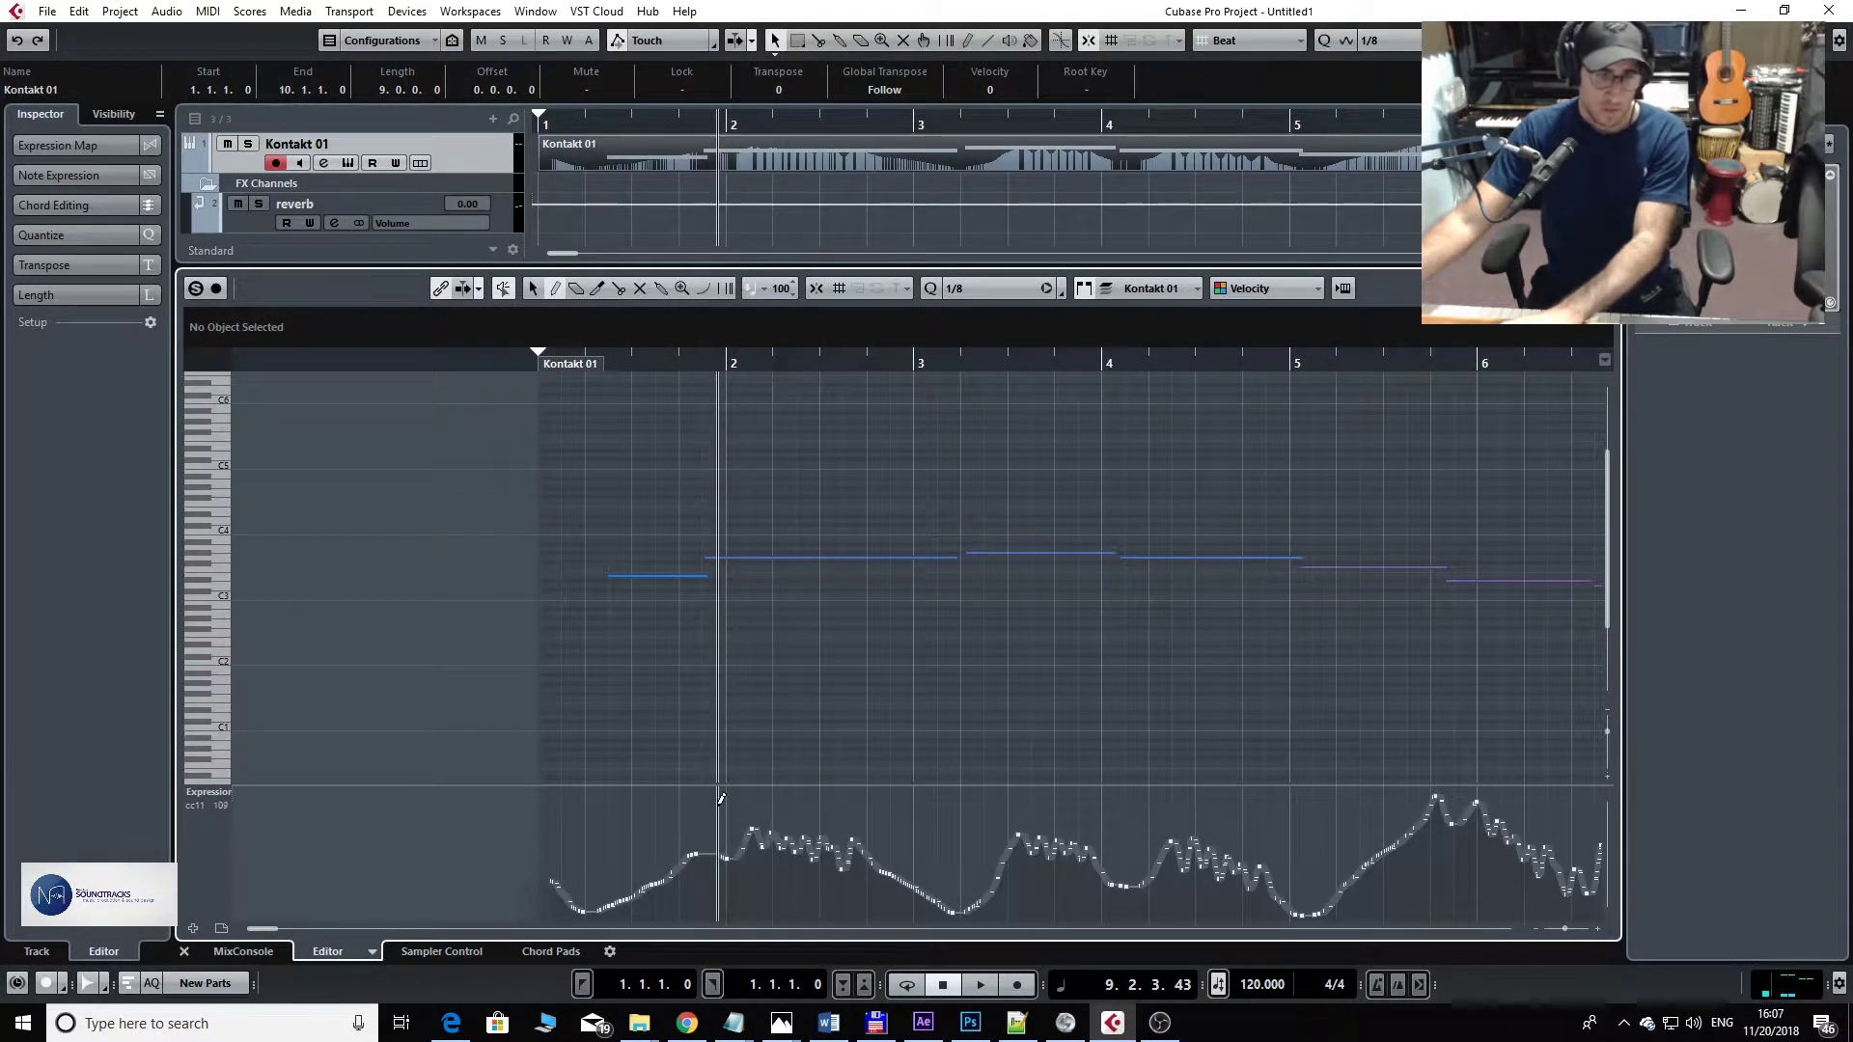
- Play back the trumpet take in the Key Editor from beat 2 of bar 1 to about bar 9, following its expression curve
key(h)
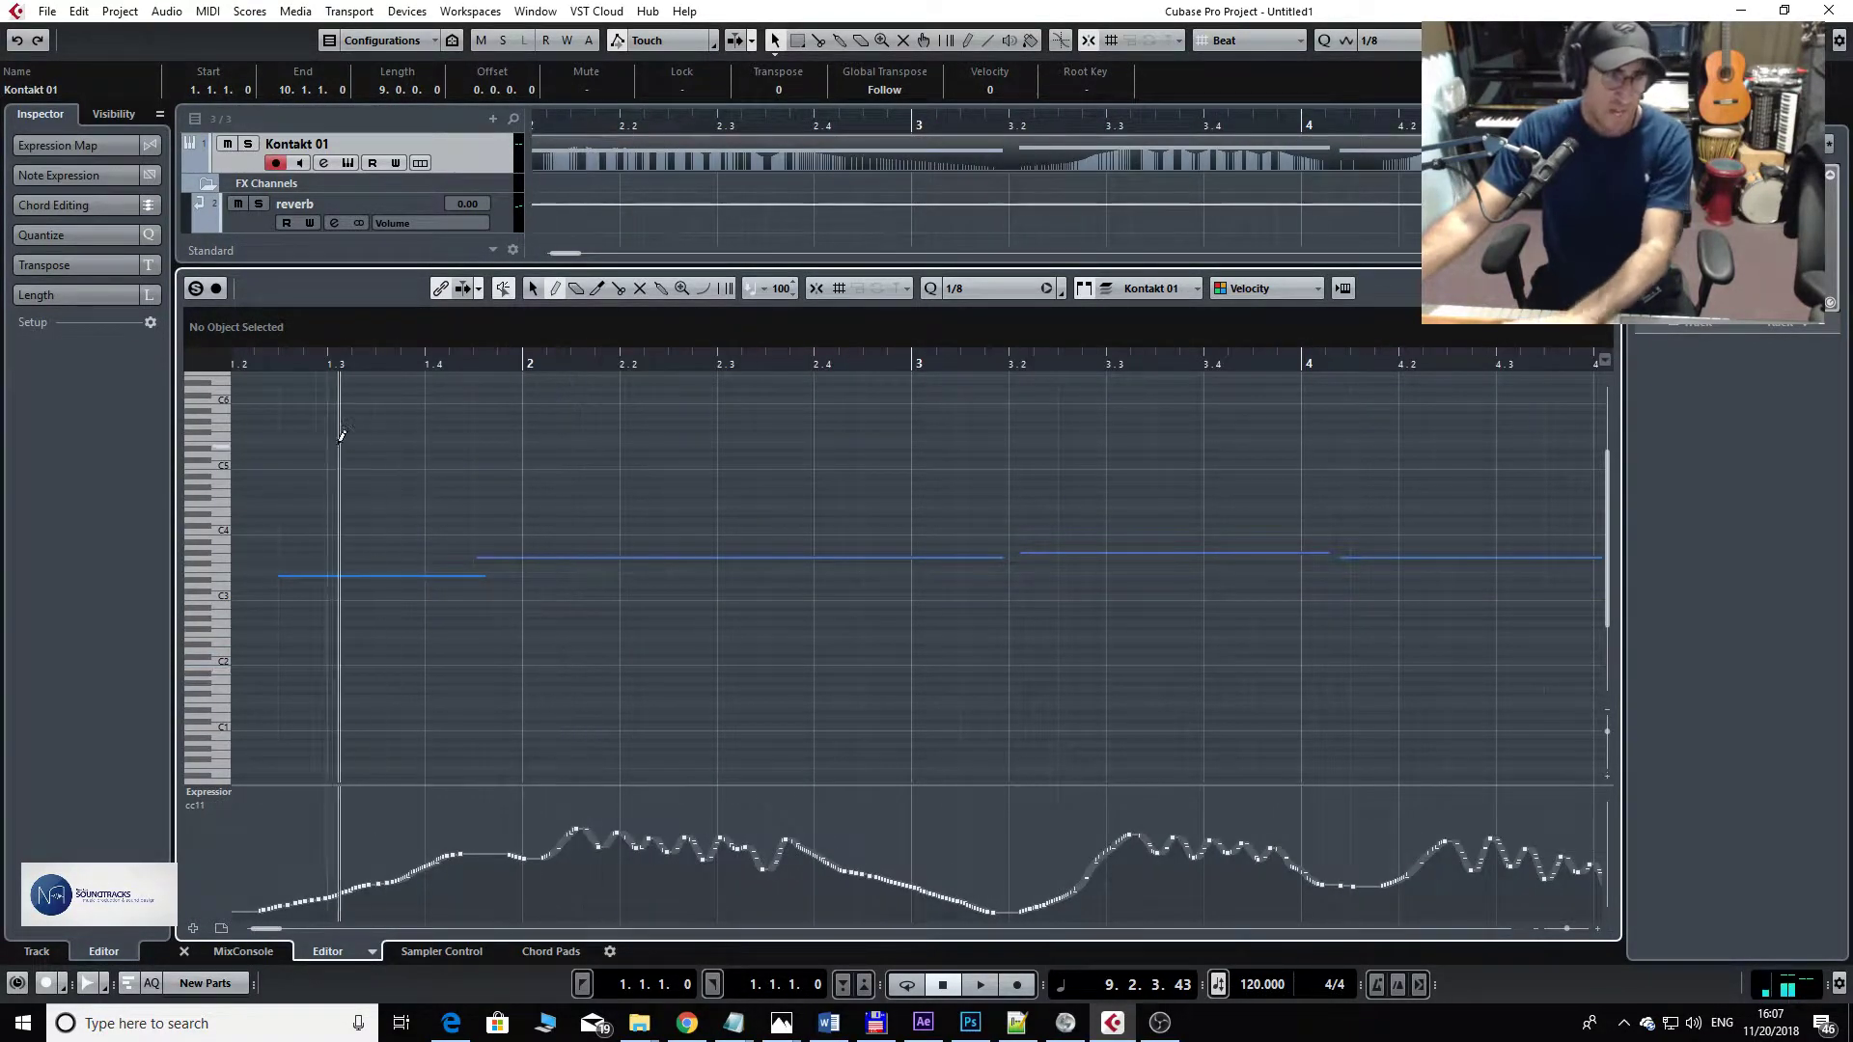
click(256, 370)
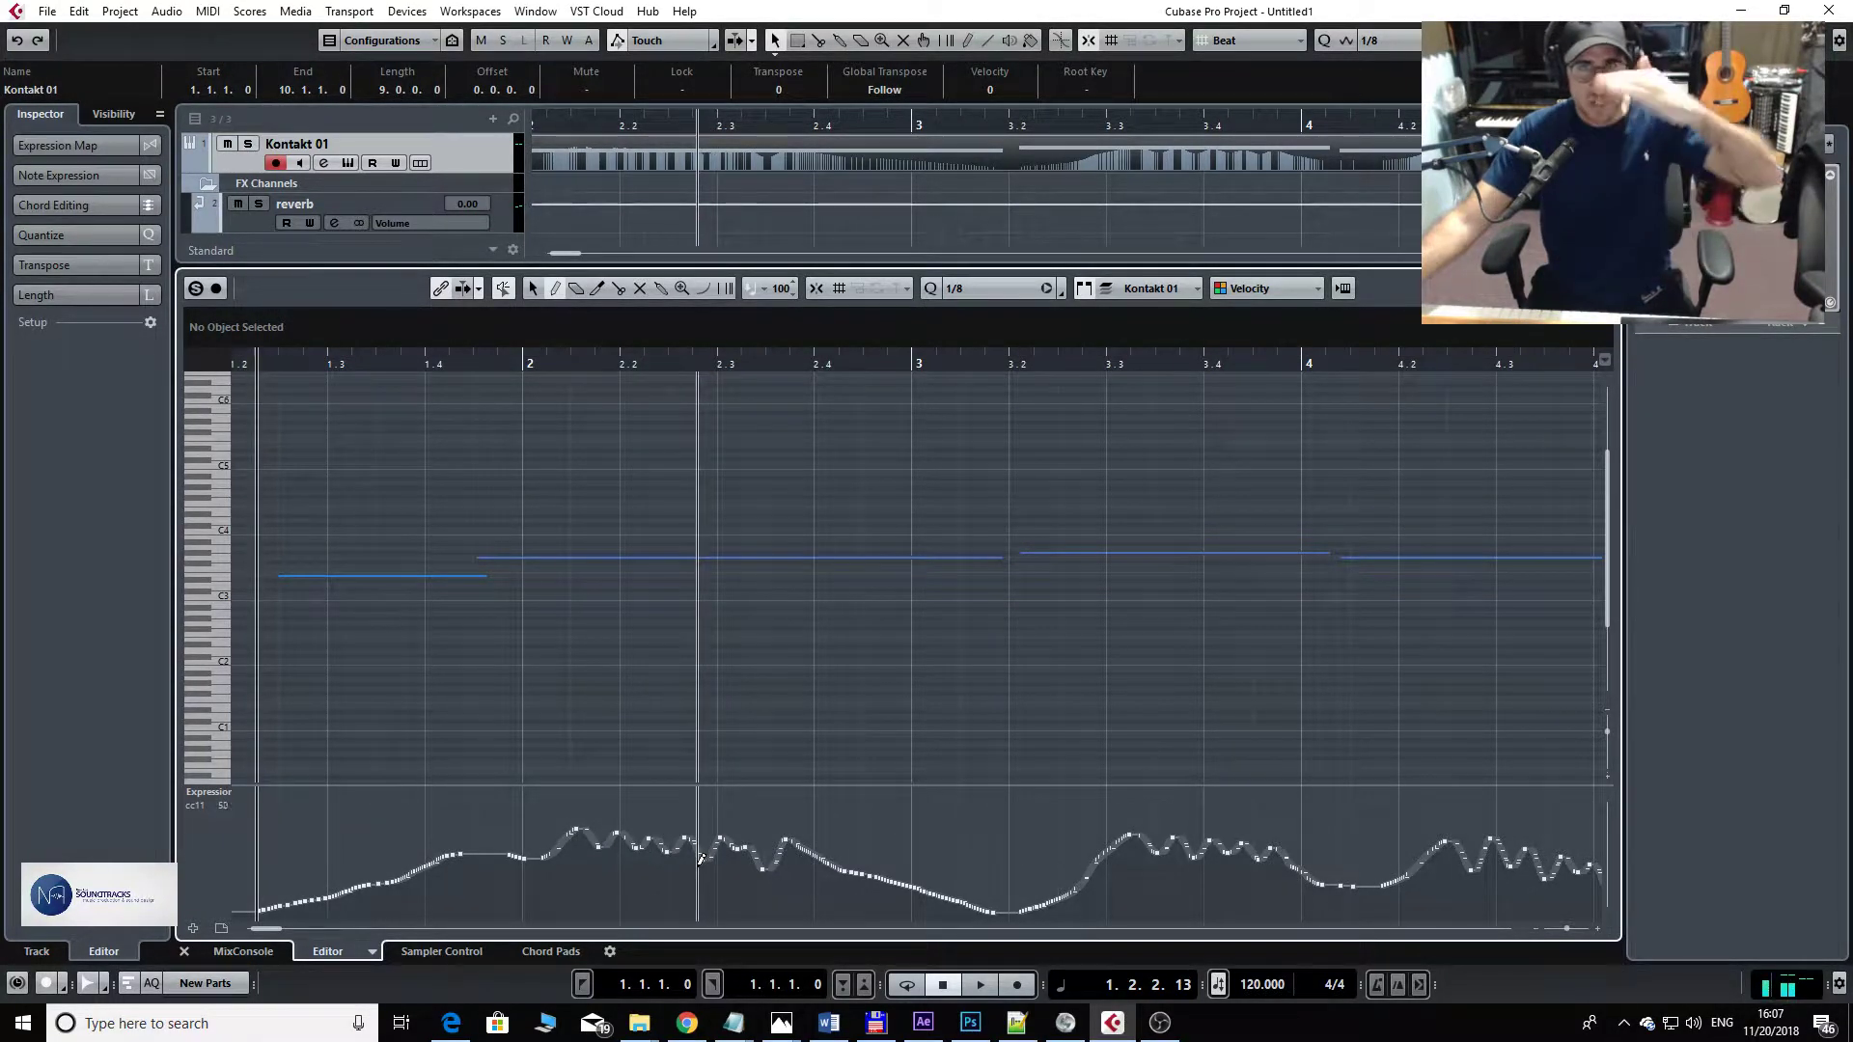
key(space)
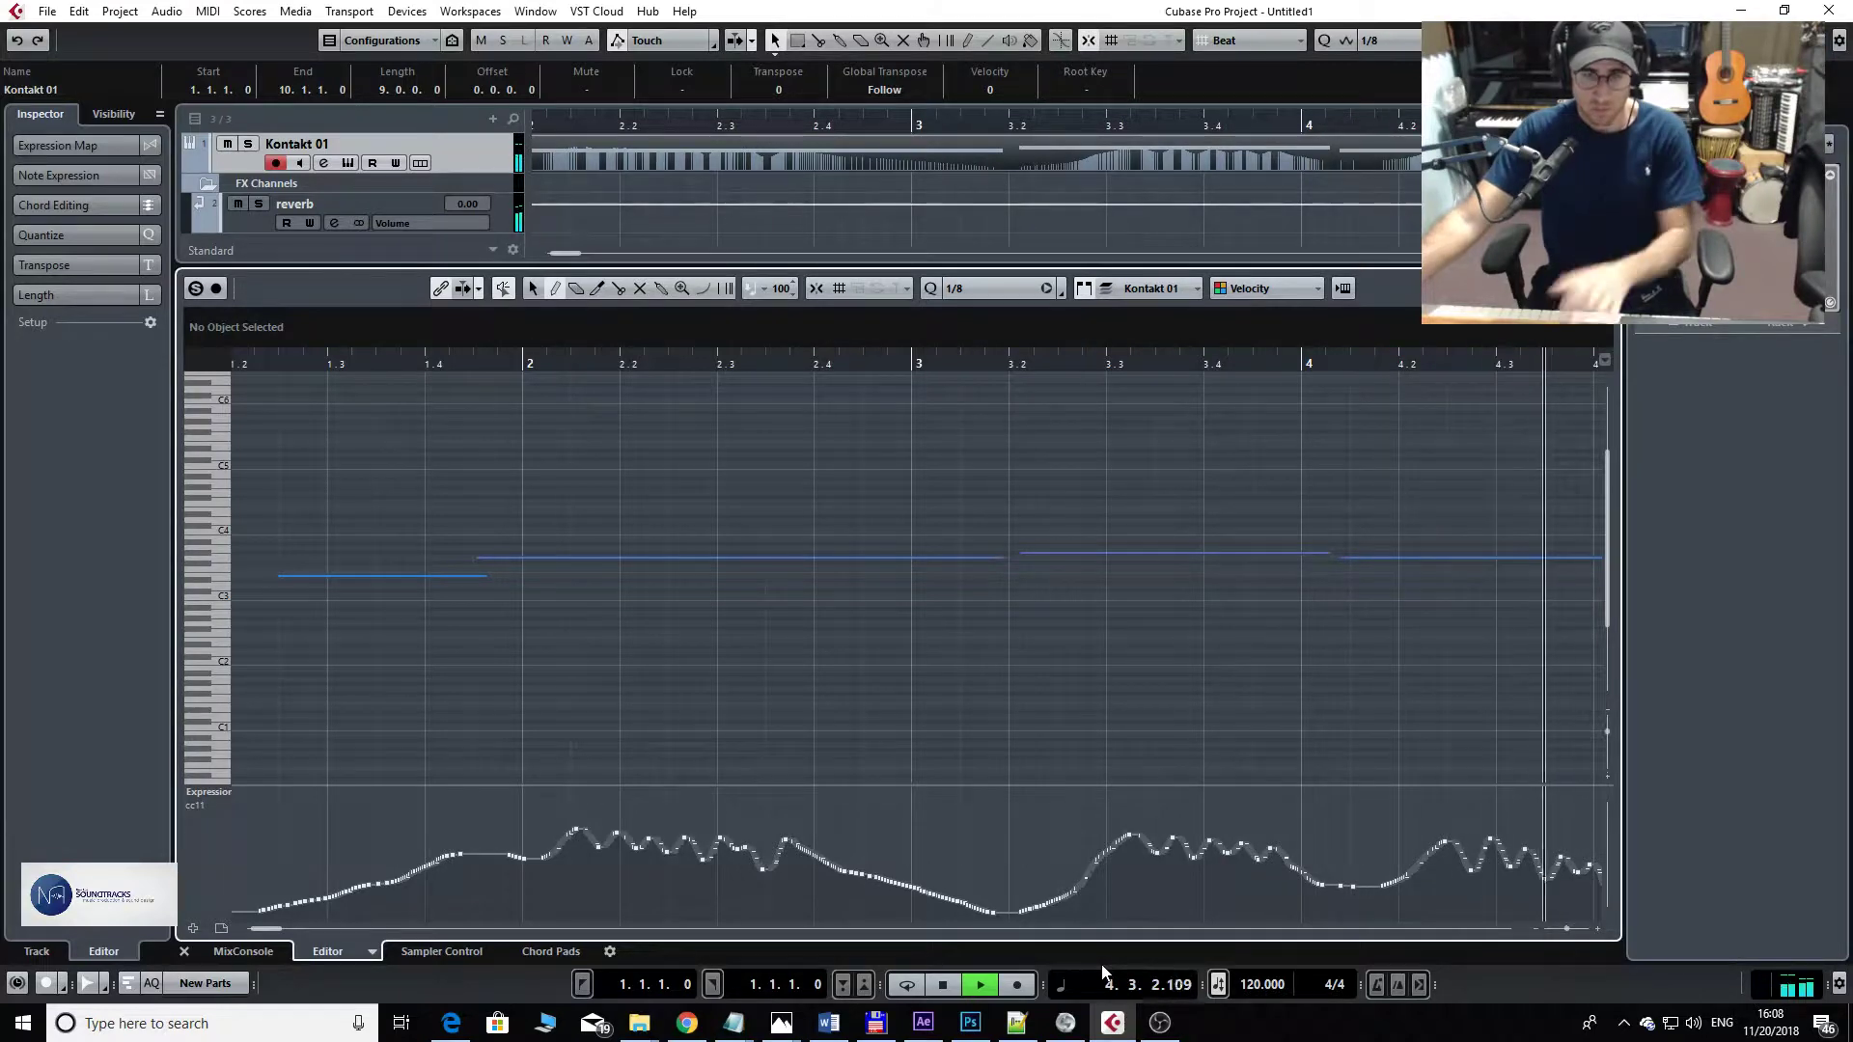
key(g)
key(g)
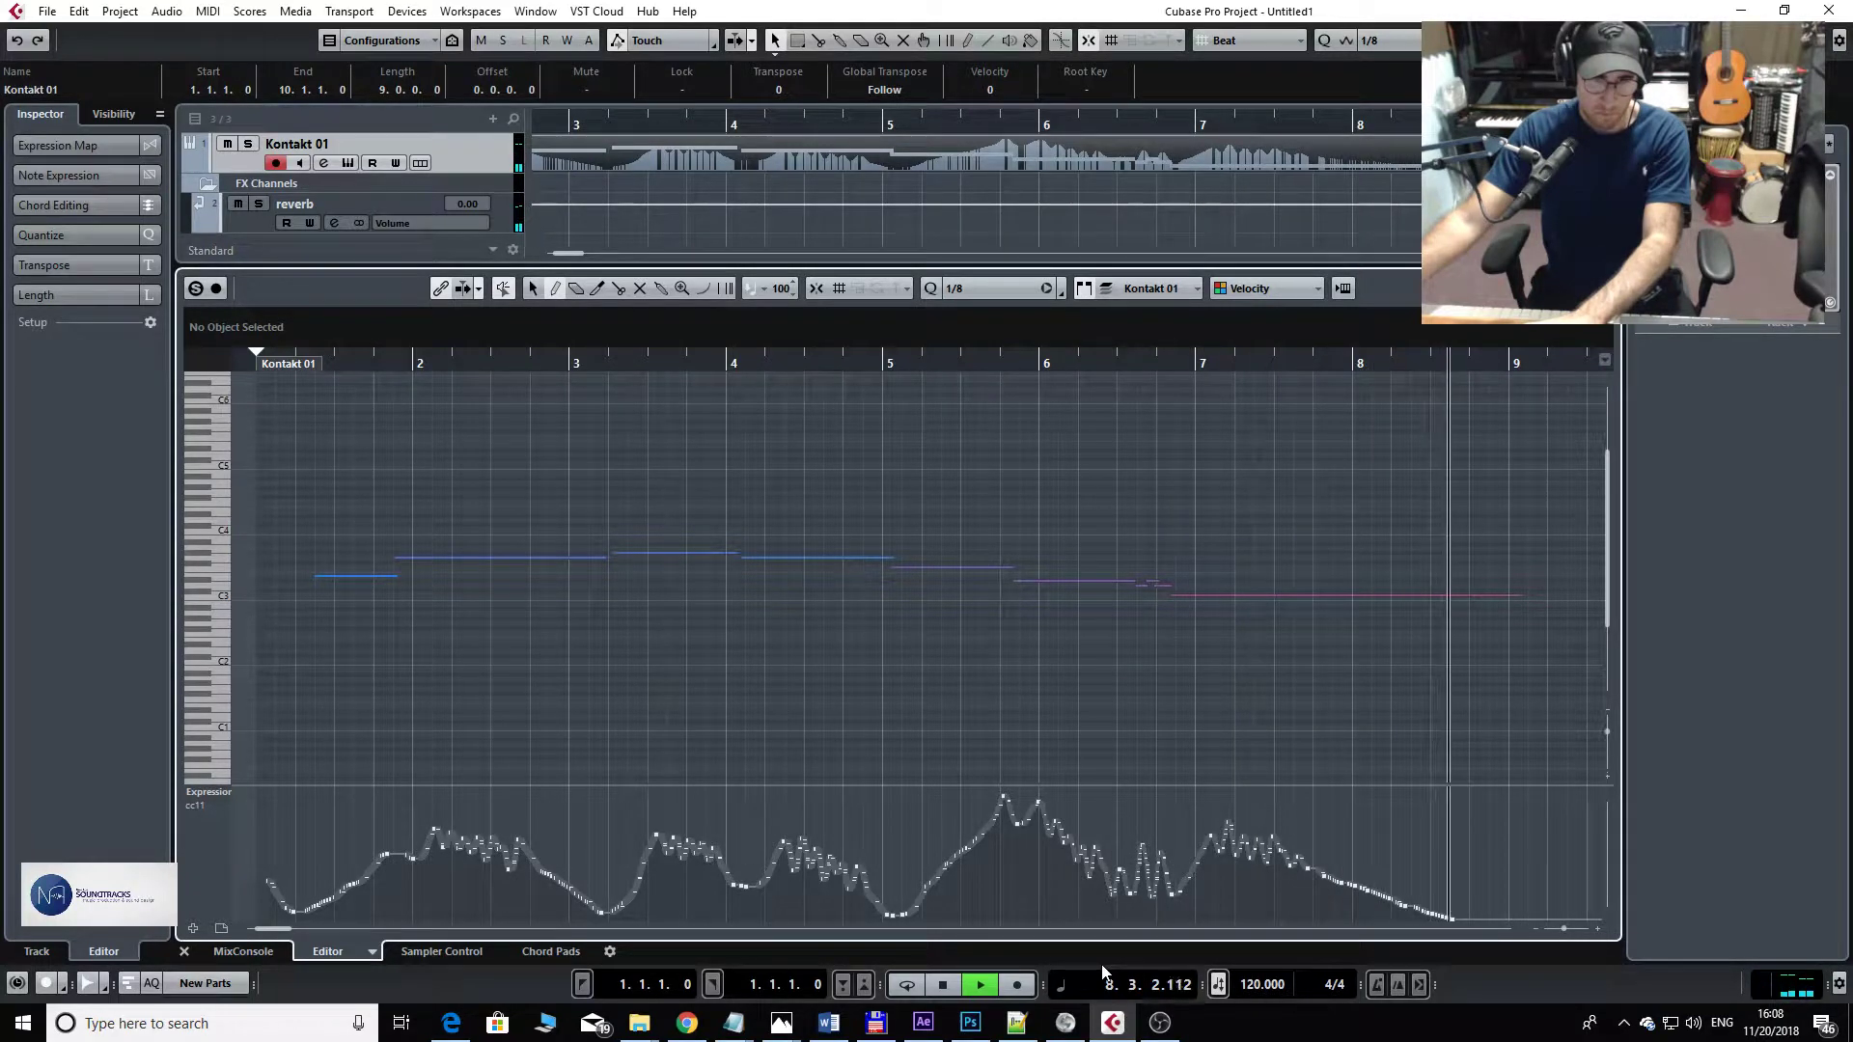
key(space)
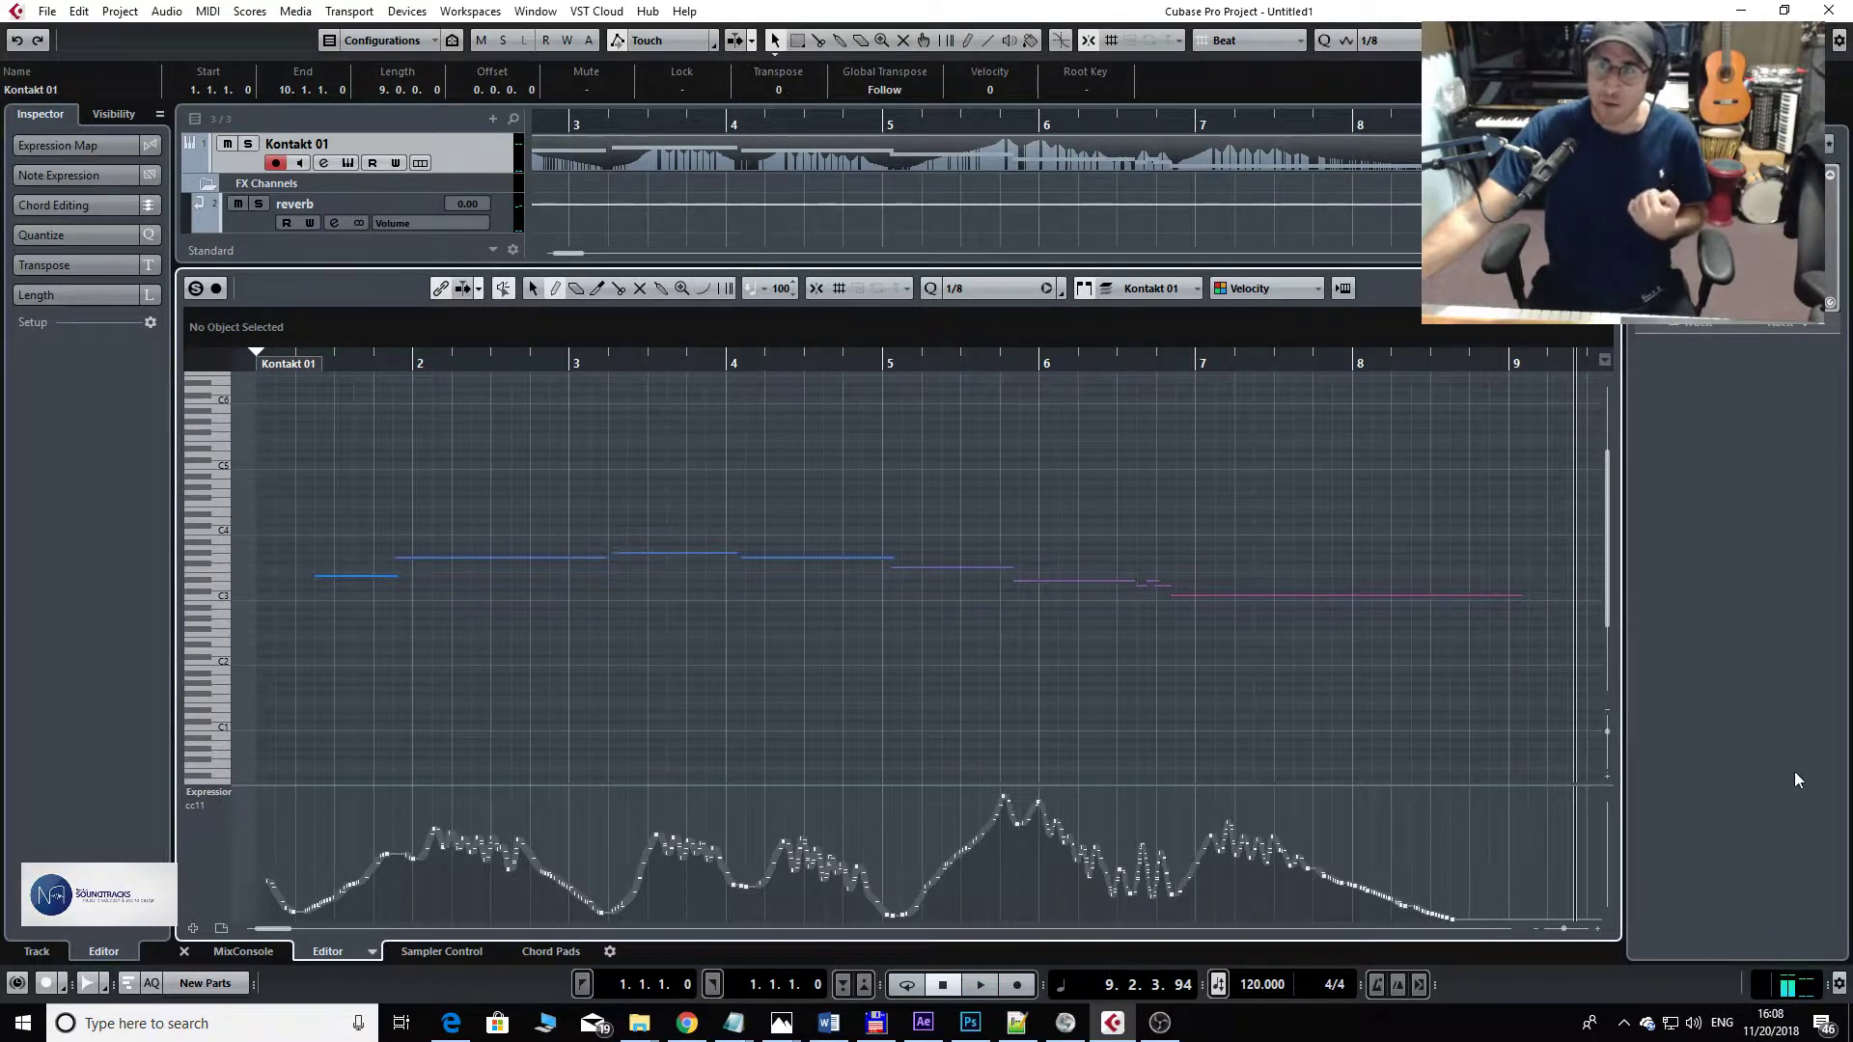
- Delete all CC 11 Expression events from the trumpet part and close the Key Editor
key(ctrl+alt+e)
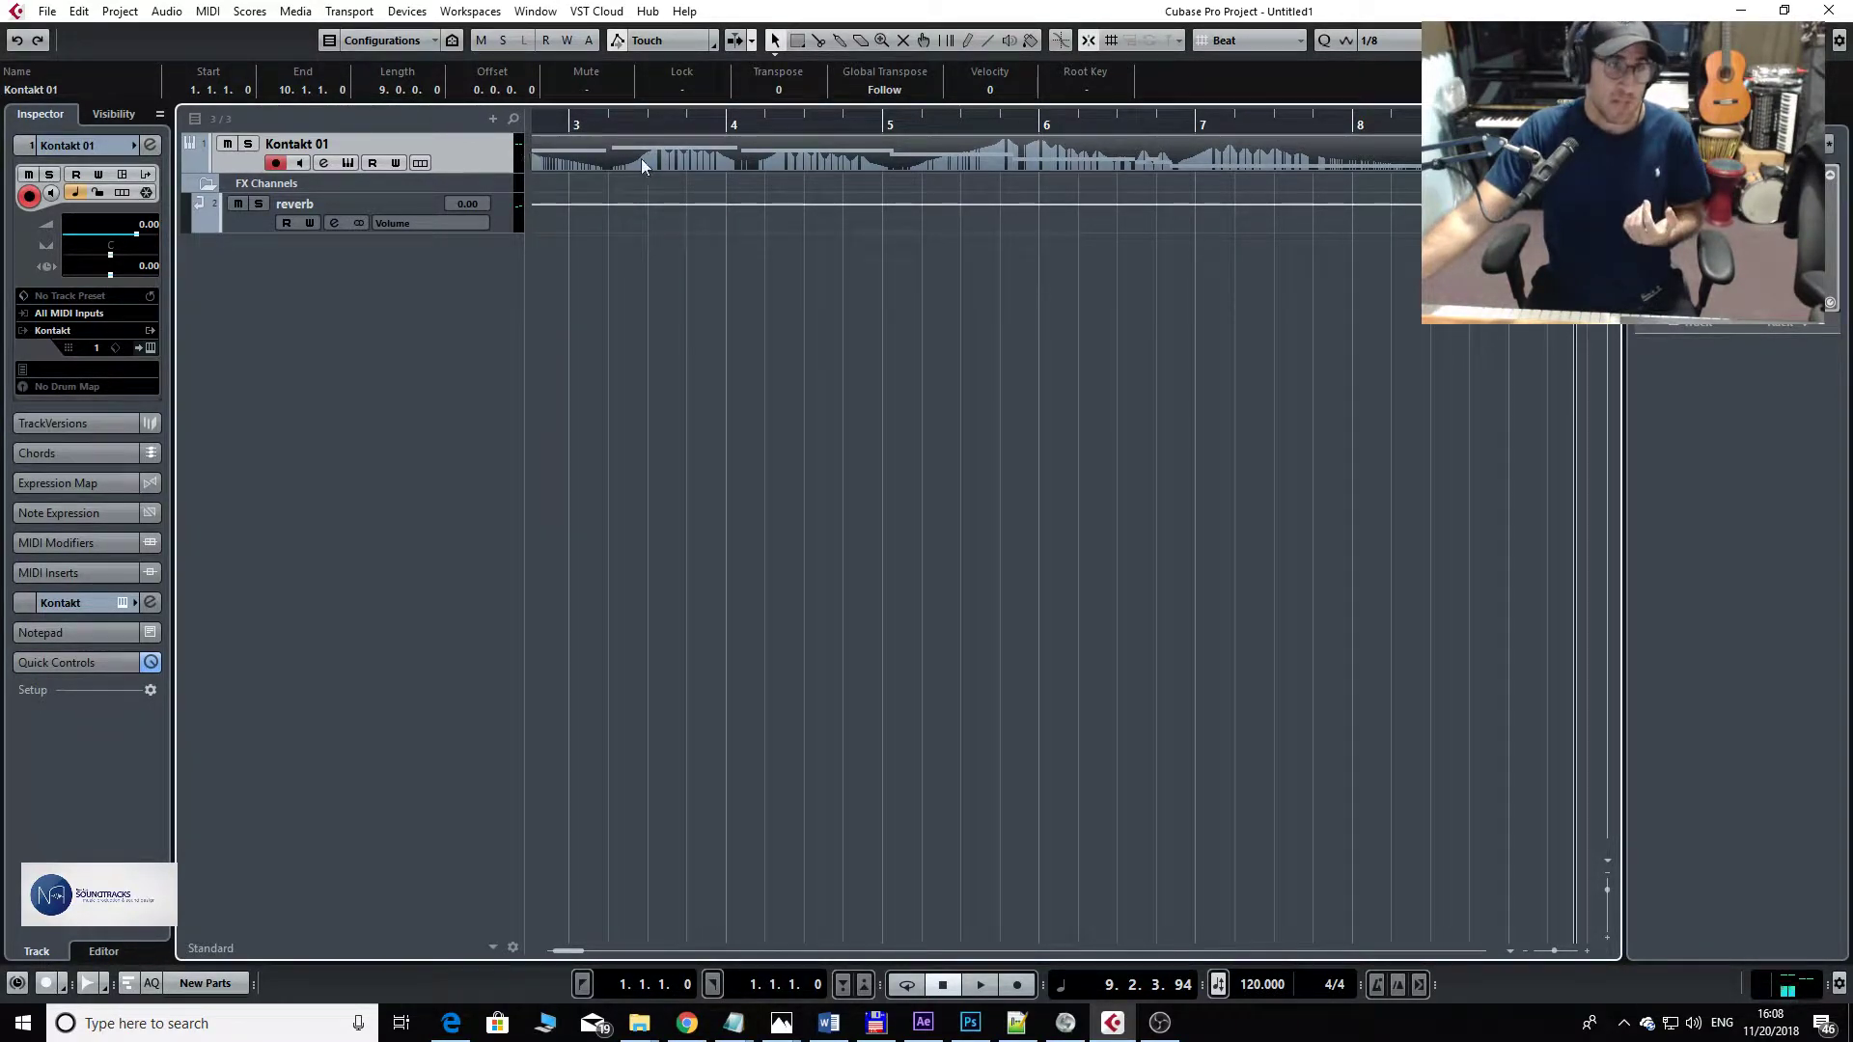
key(ctrl+alt+e)
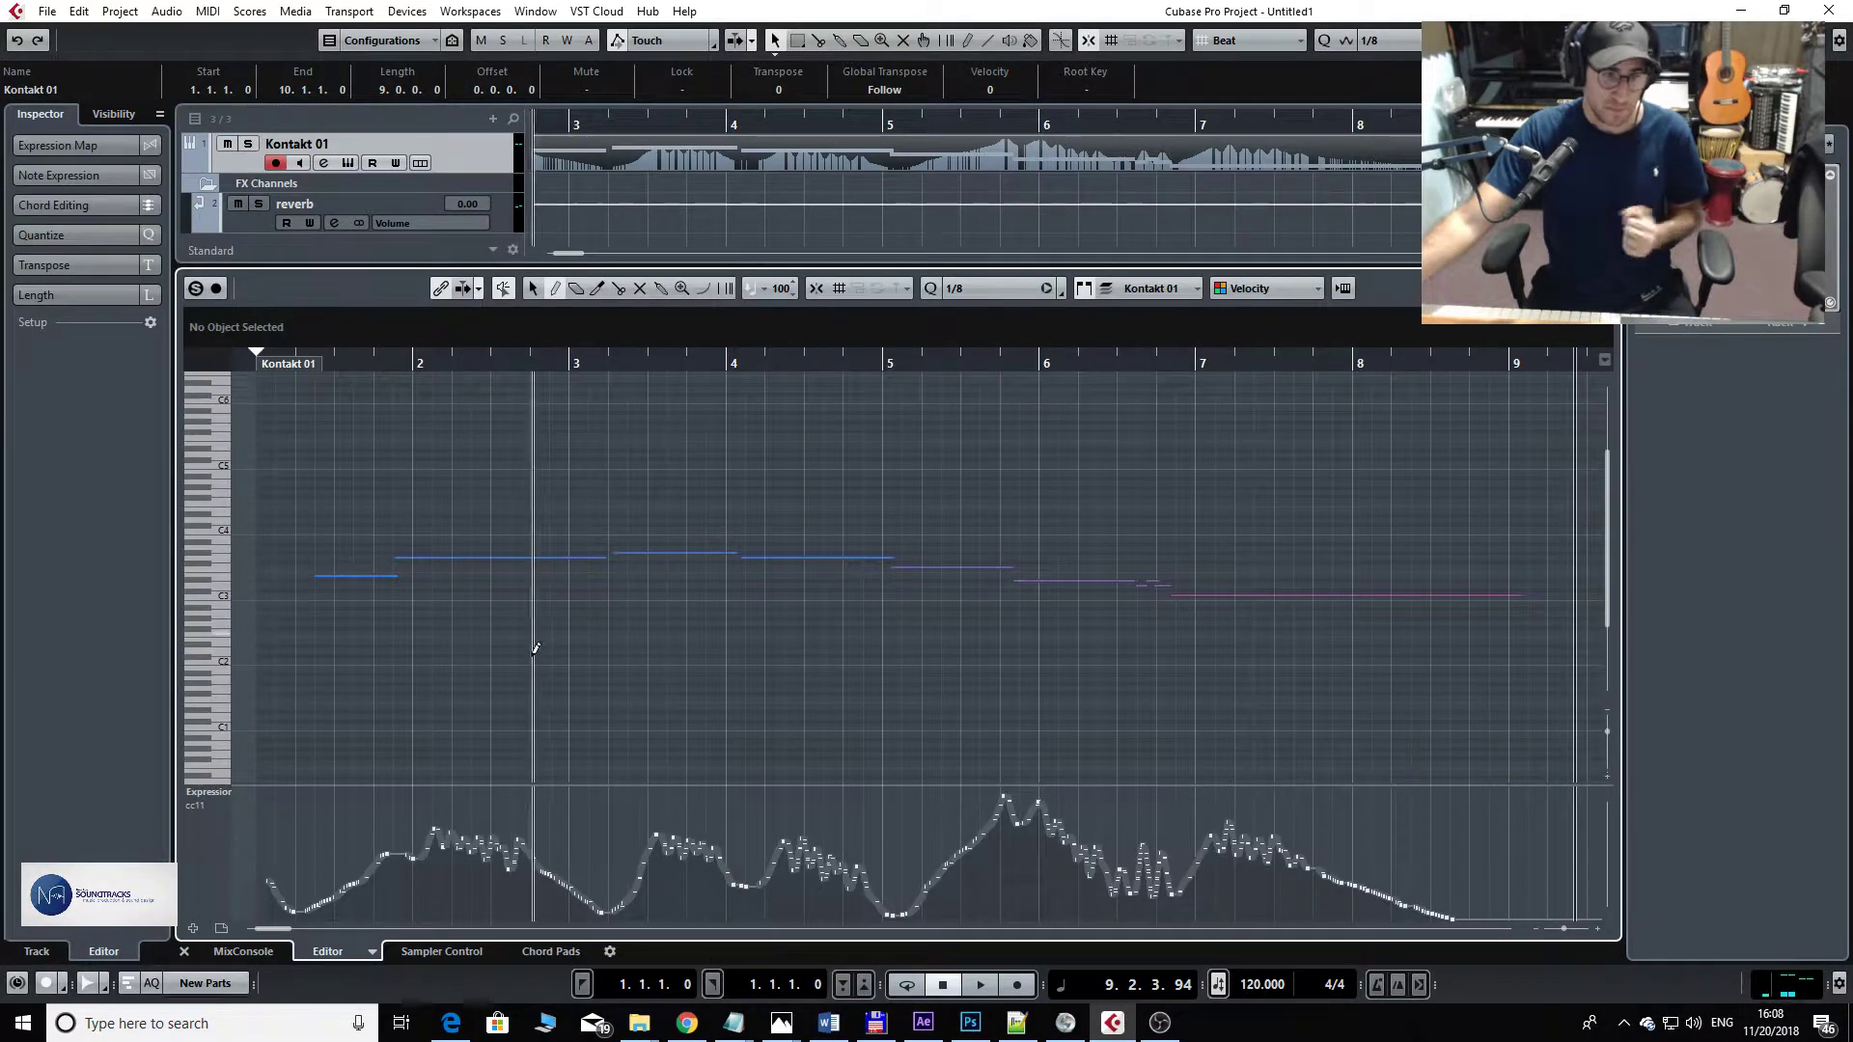
scroll(355, 850, down, 4)
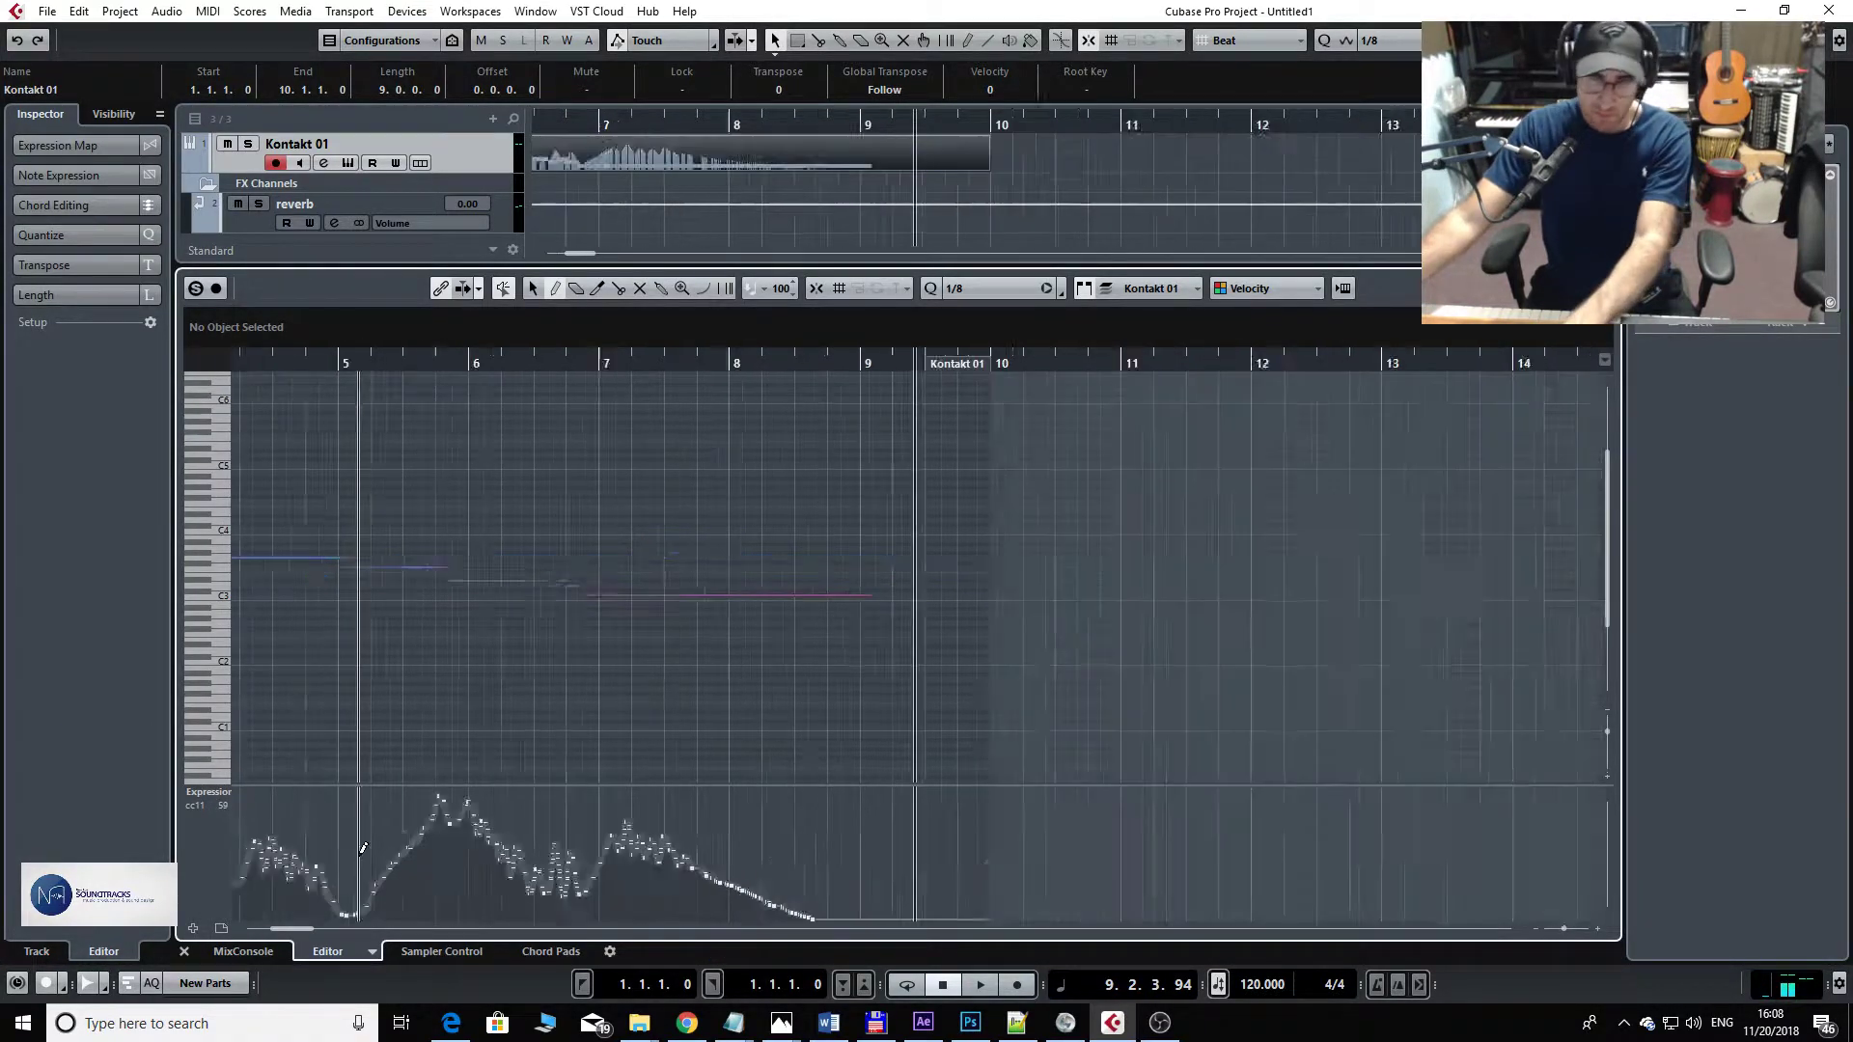
scroll(355, 850, up, 1)
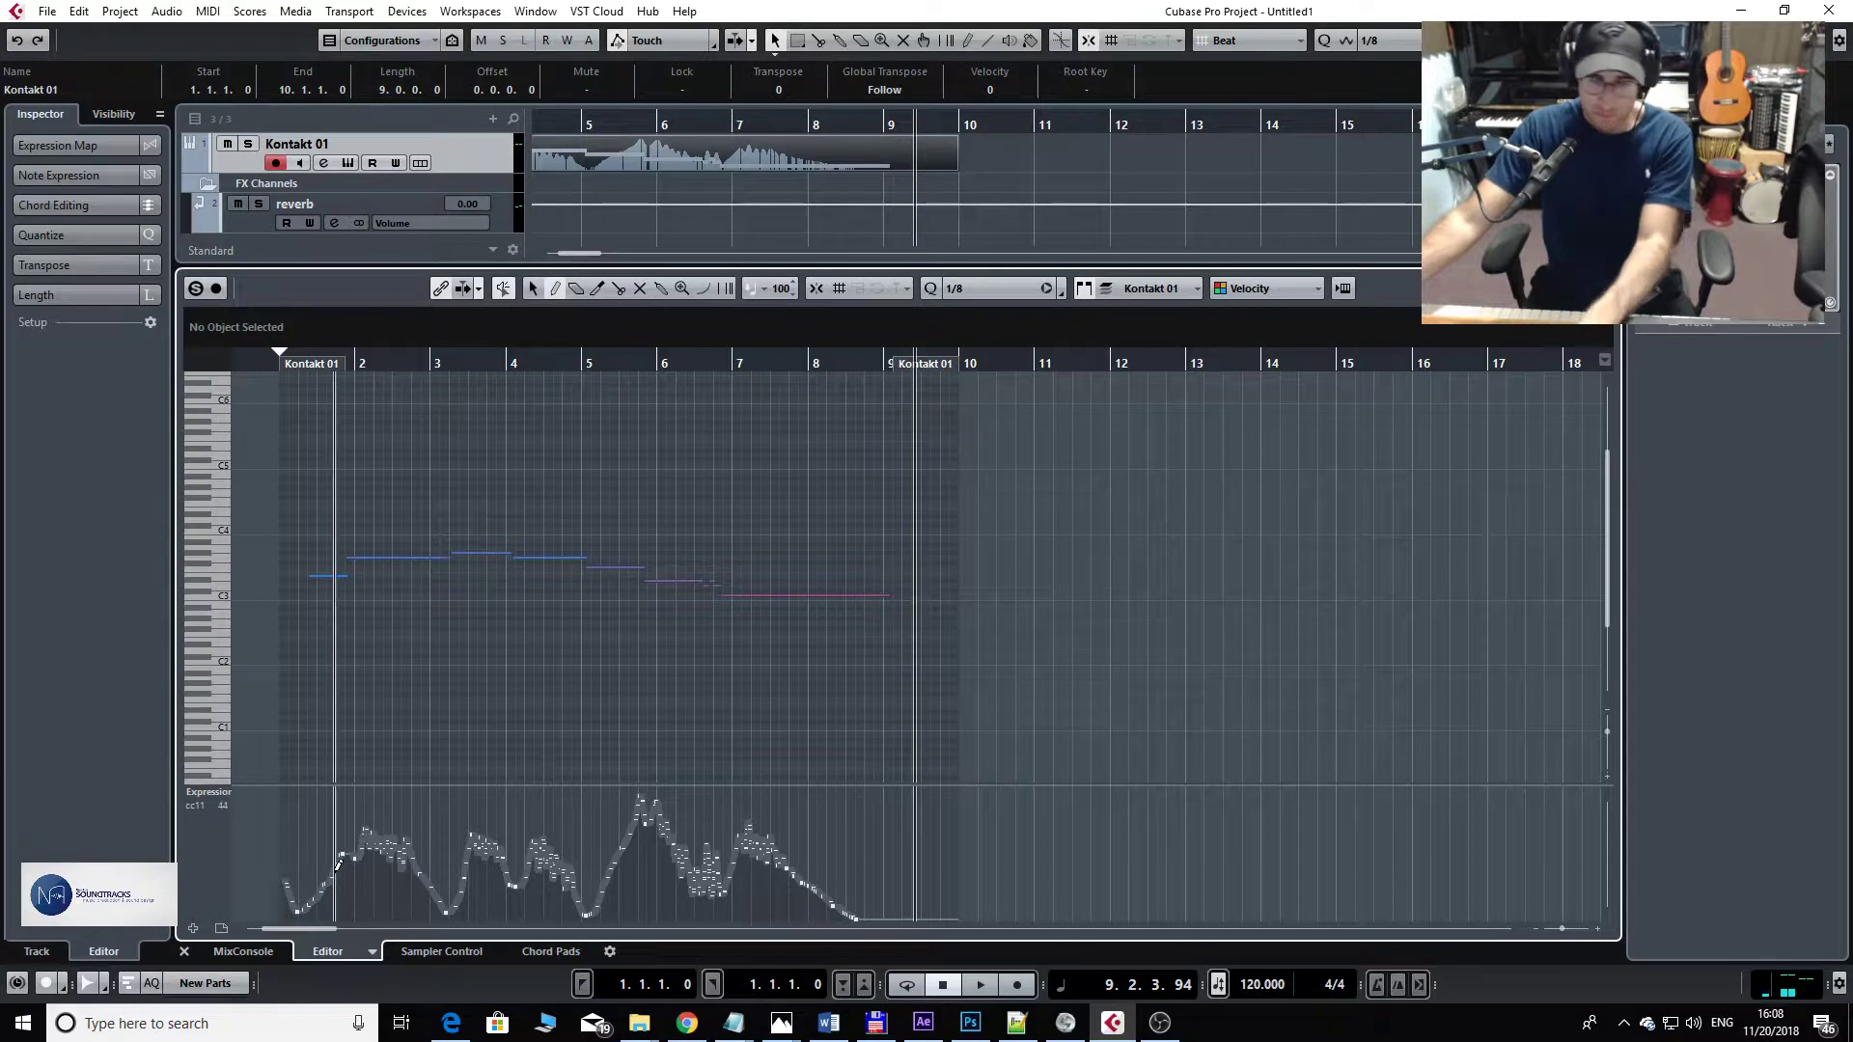
drag(258, 790, 986, 942)
key(Delete)
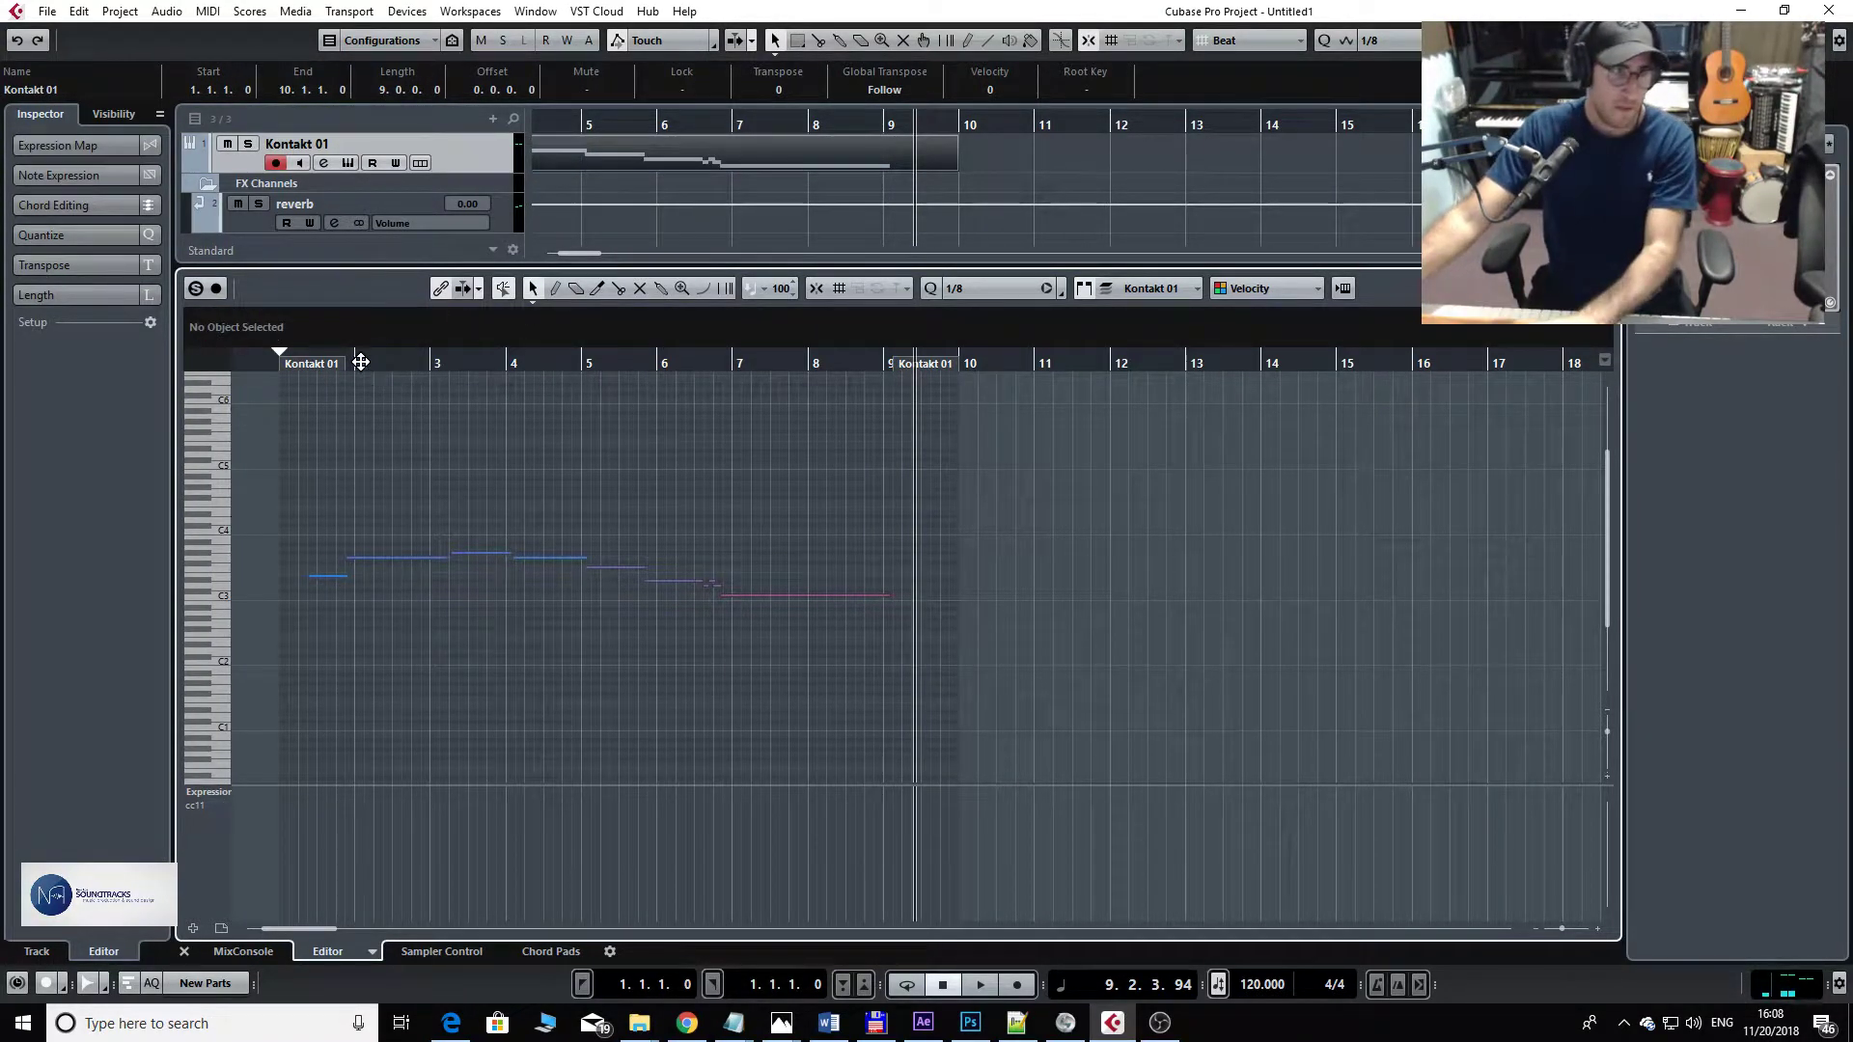
drag(360, 361, 272, 460)
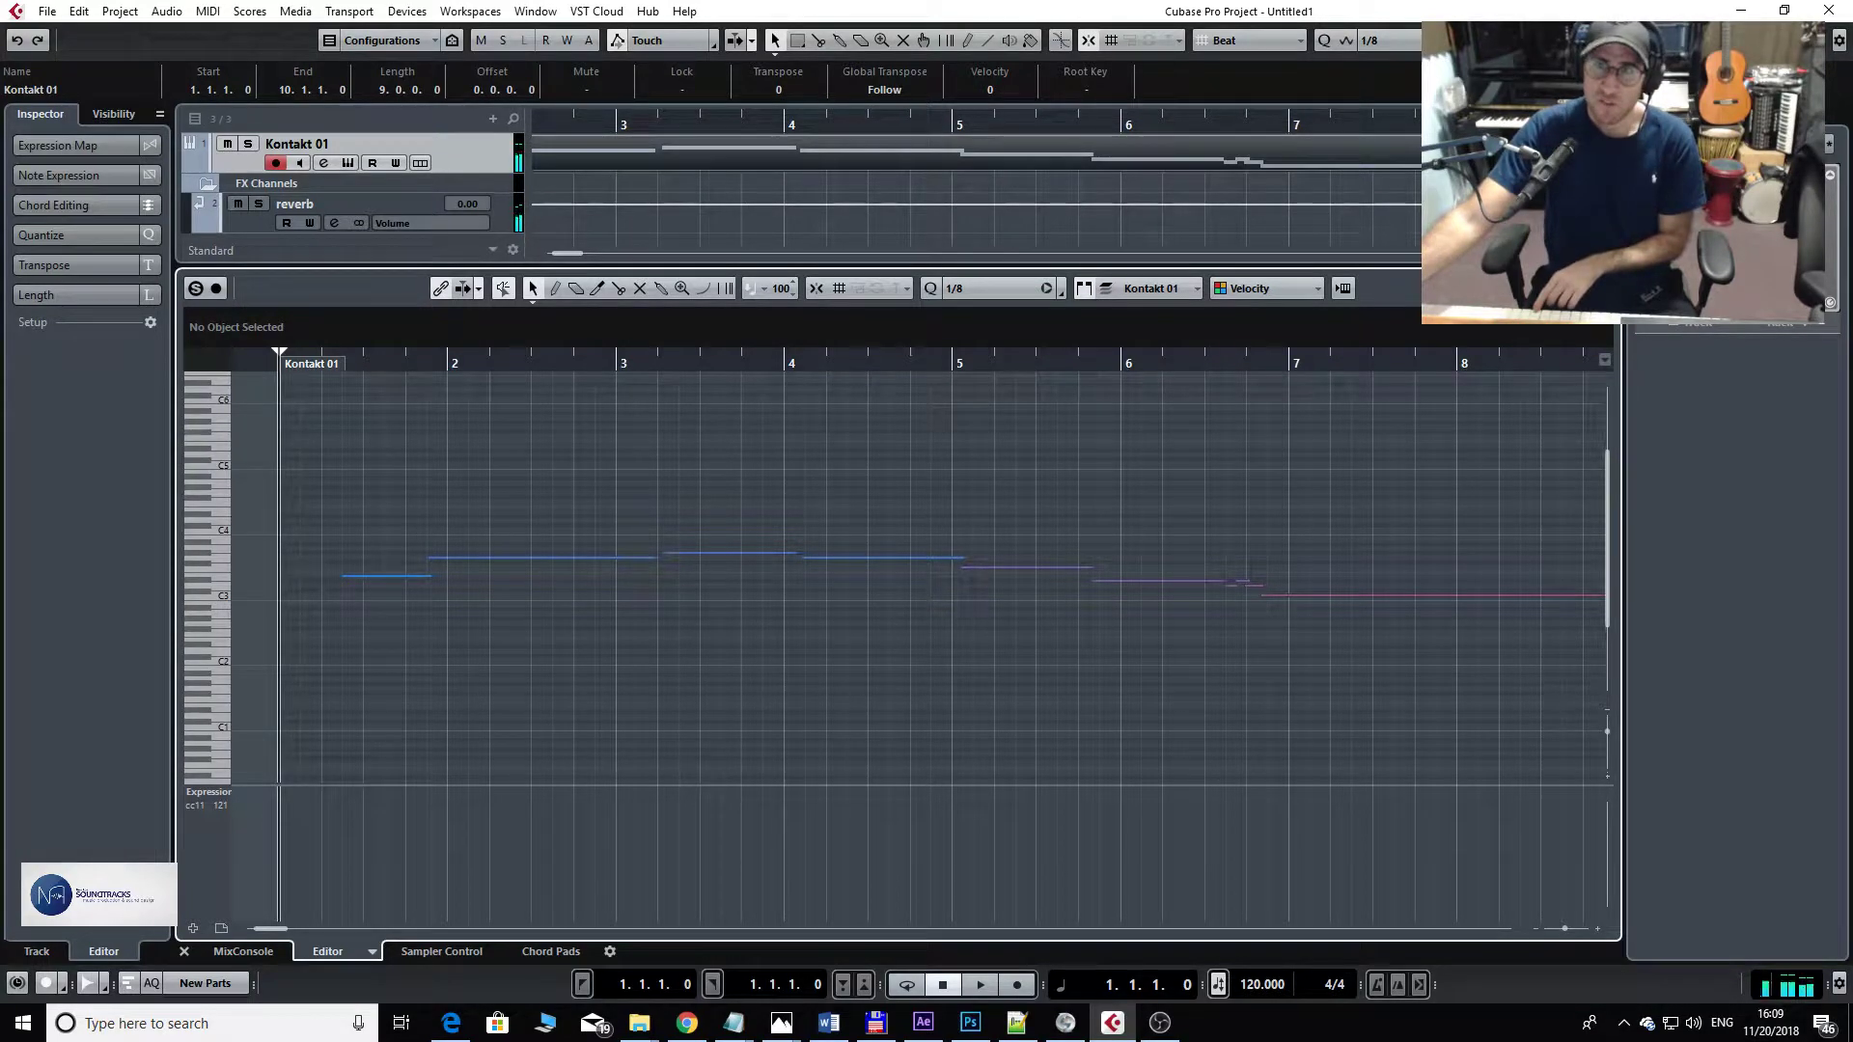
key(Return)
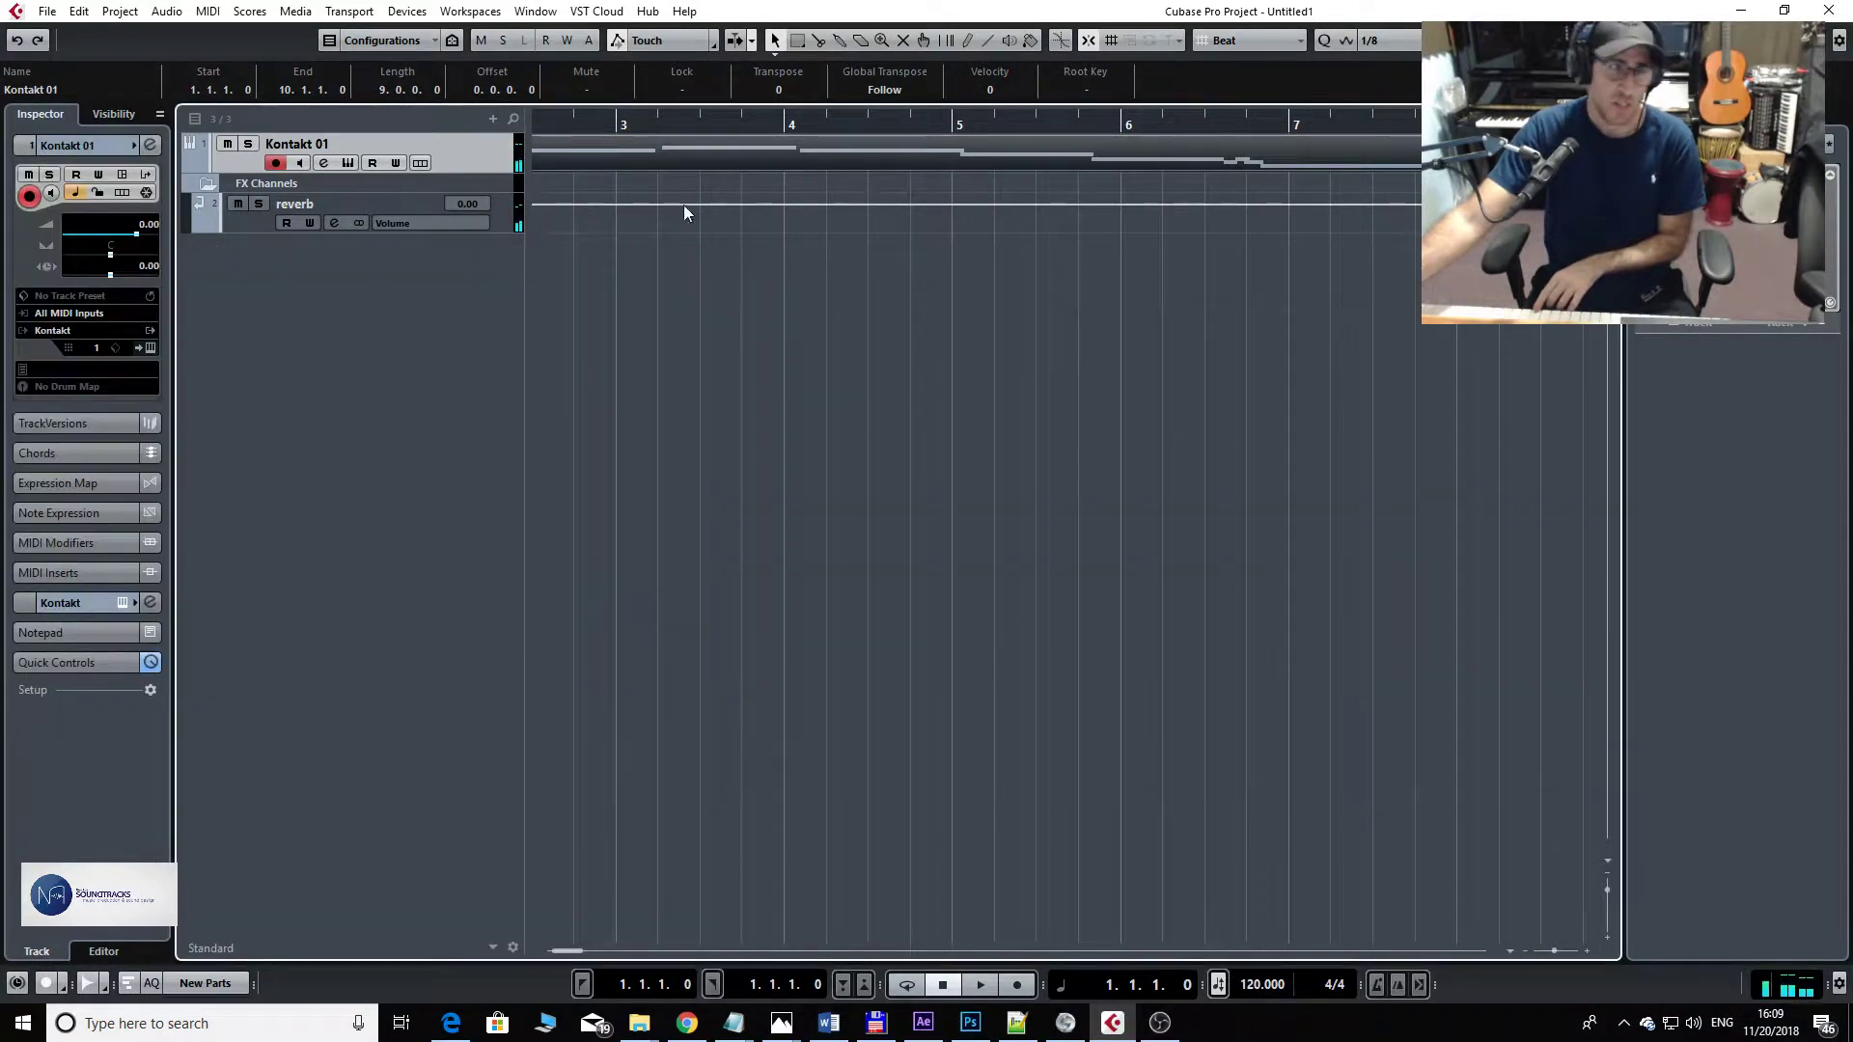
- Audition the Kontakt 01 channel fader in its channel settings, lowering it to about -21.4 dB and returning it to 0.00 dB
click(323, 163)
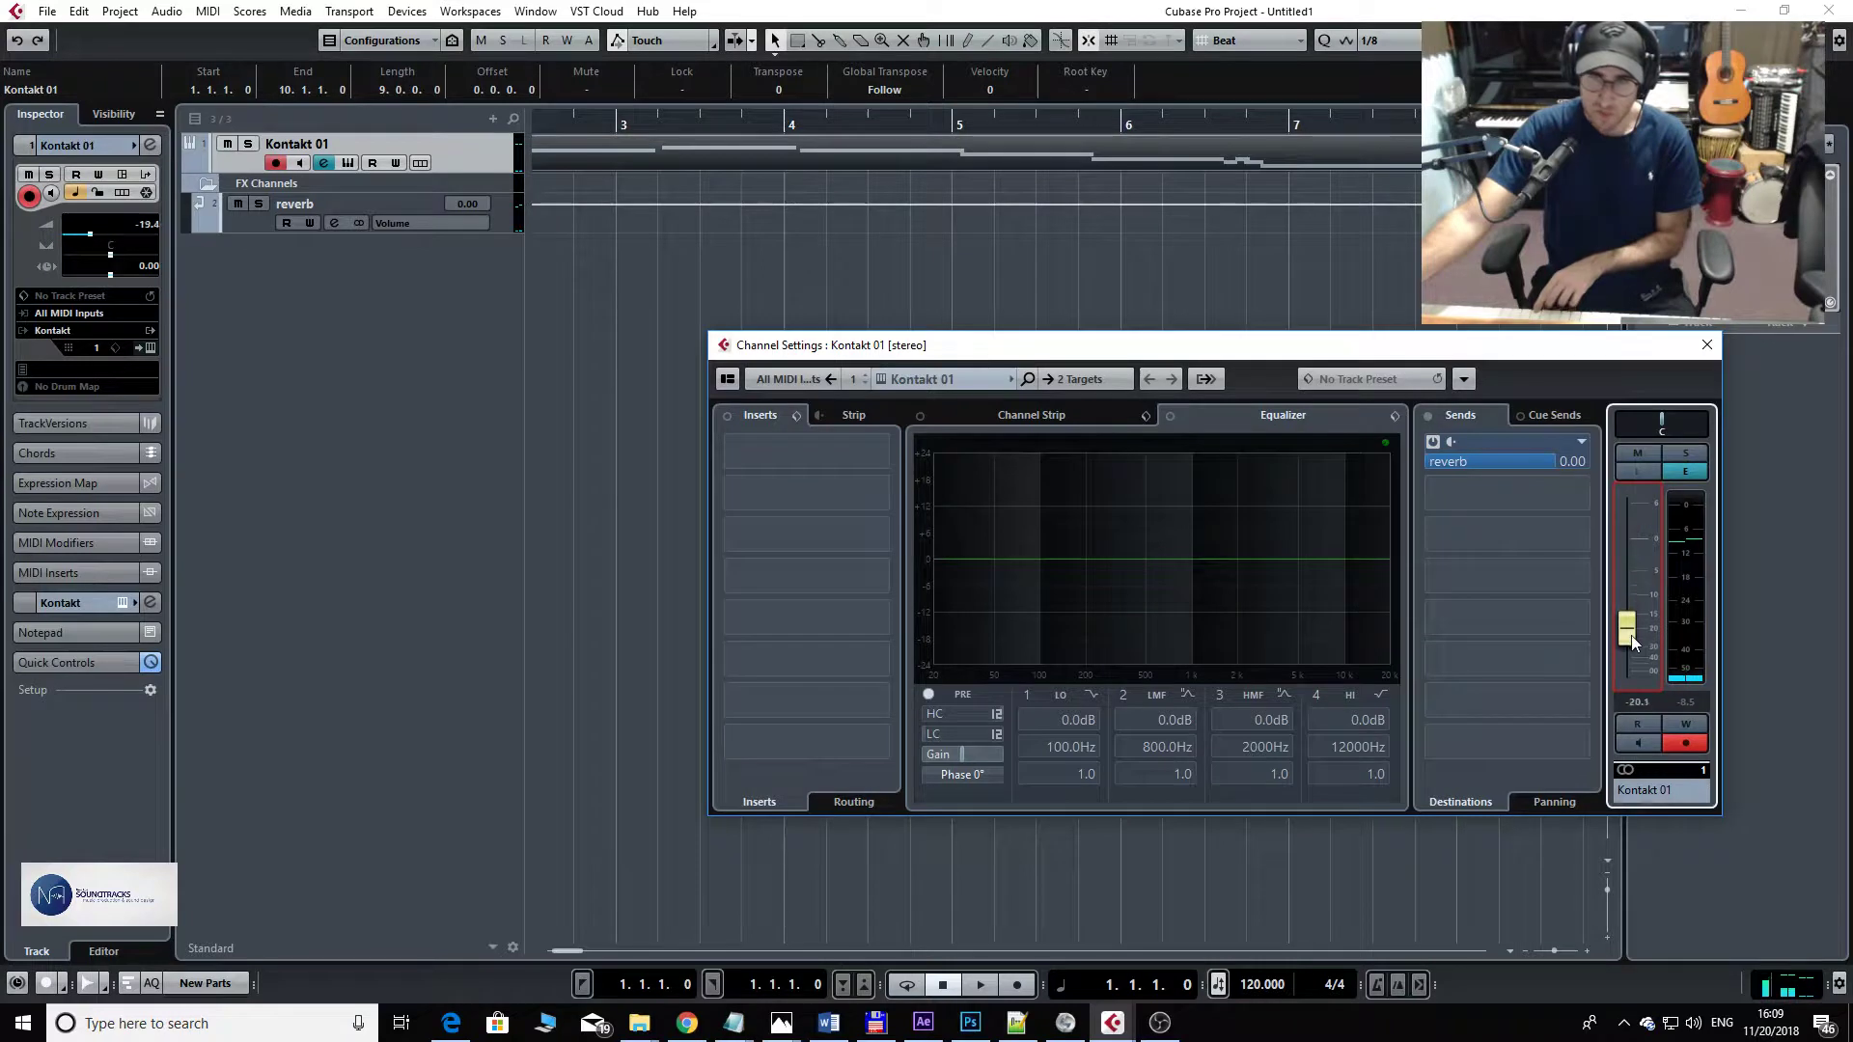
drag(1631, 635, 1635, 637)
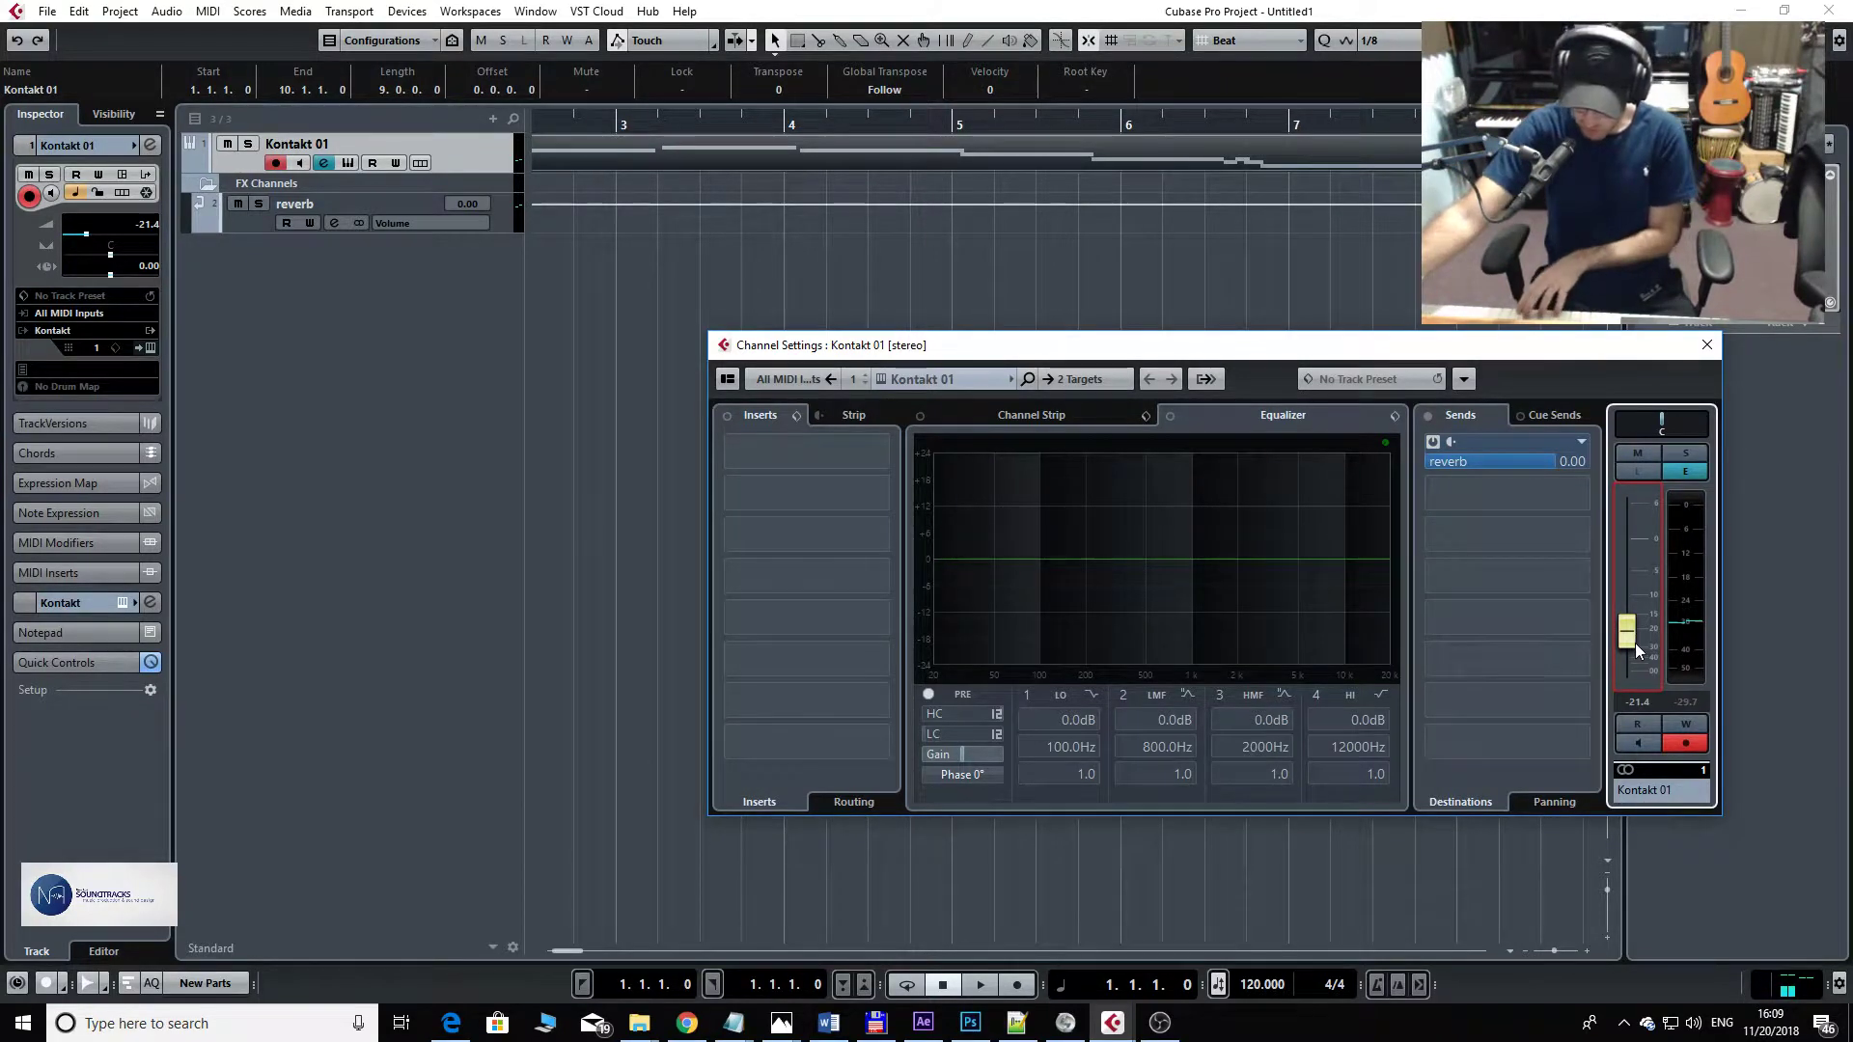
drag(1633, 634, 1602, 570)
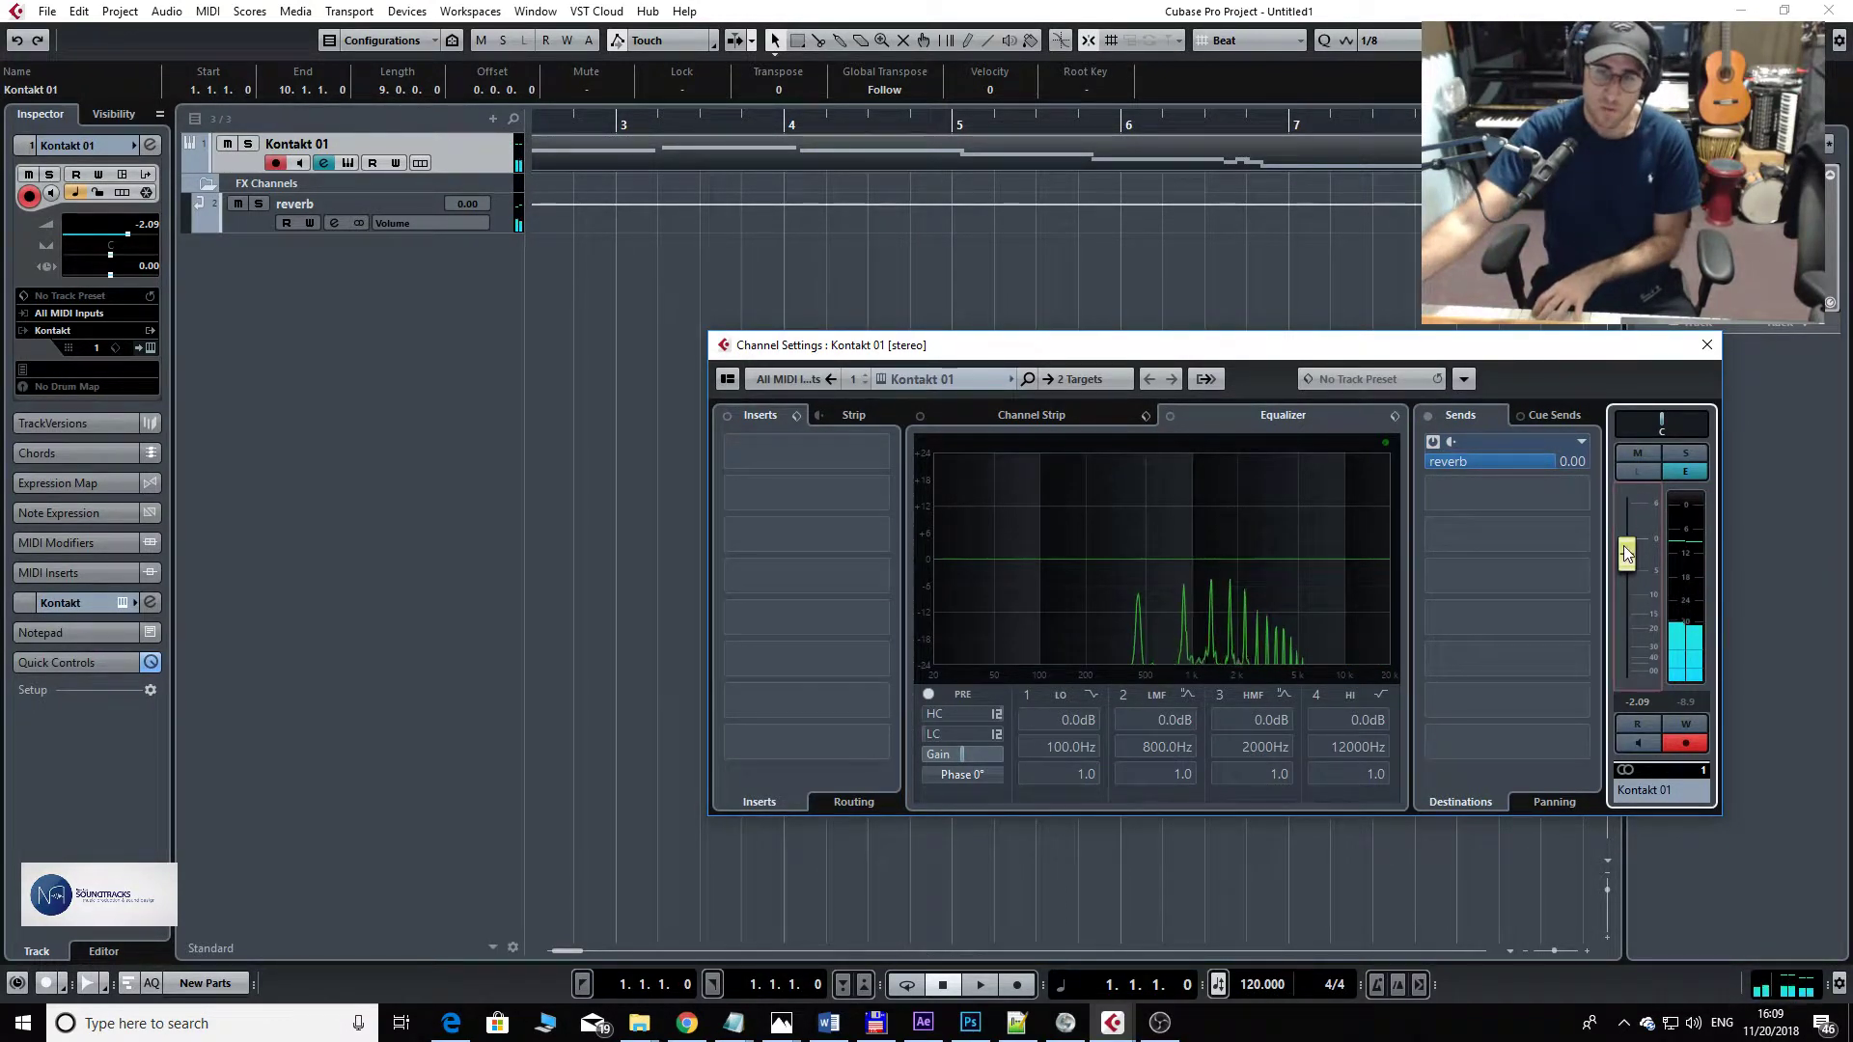
mouse_move(1623, 546)
mouse_down()
mouse_move(1637, 616)
mouse_move(1631, 535)
mouse_up()
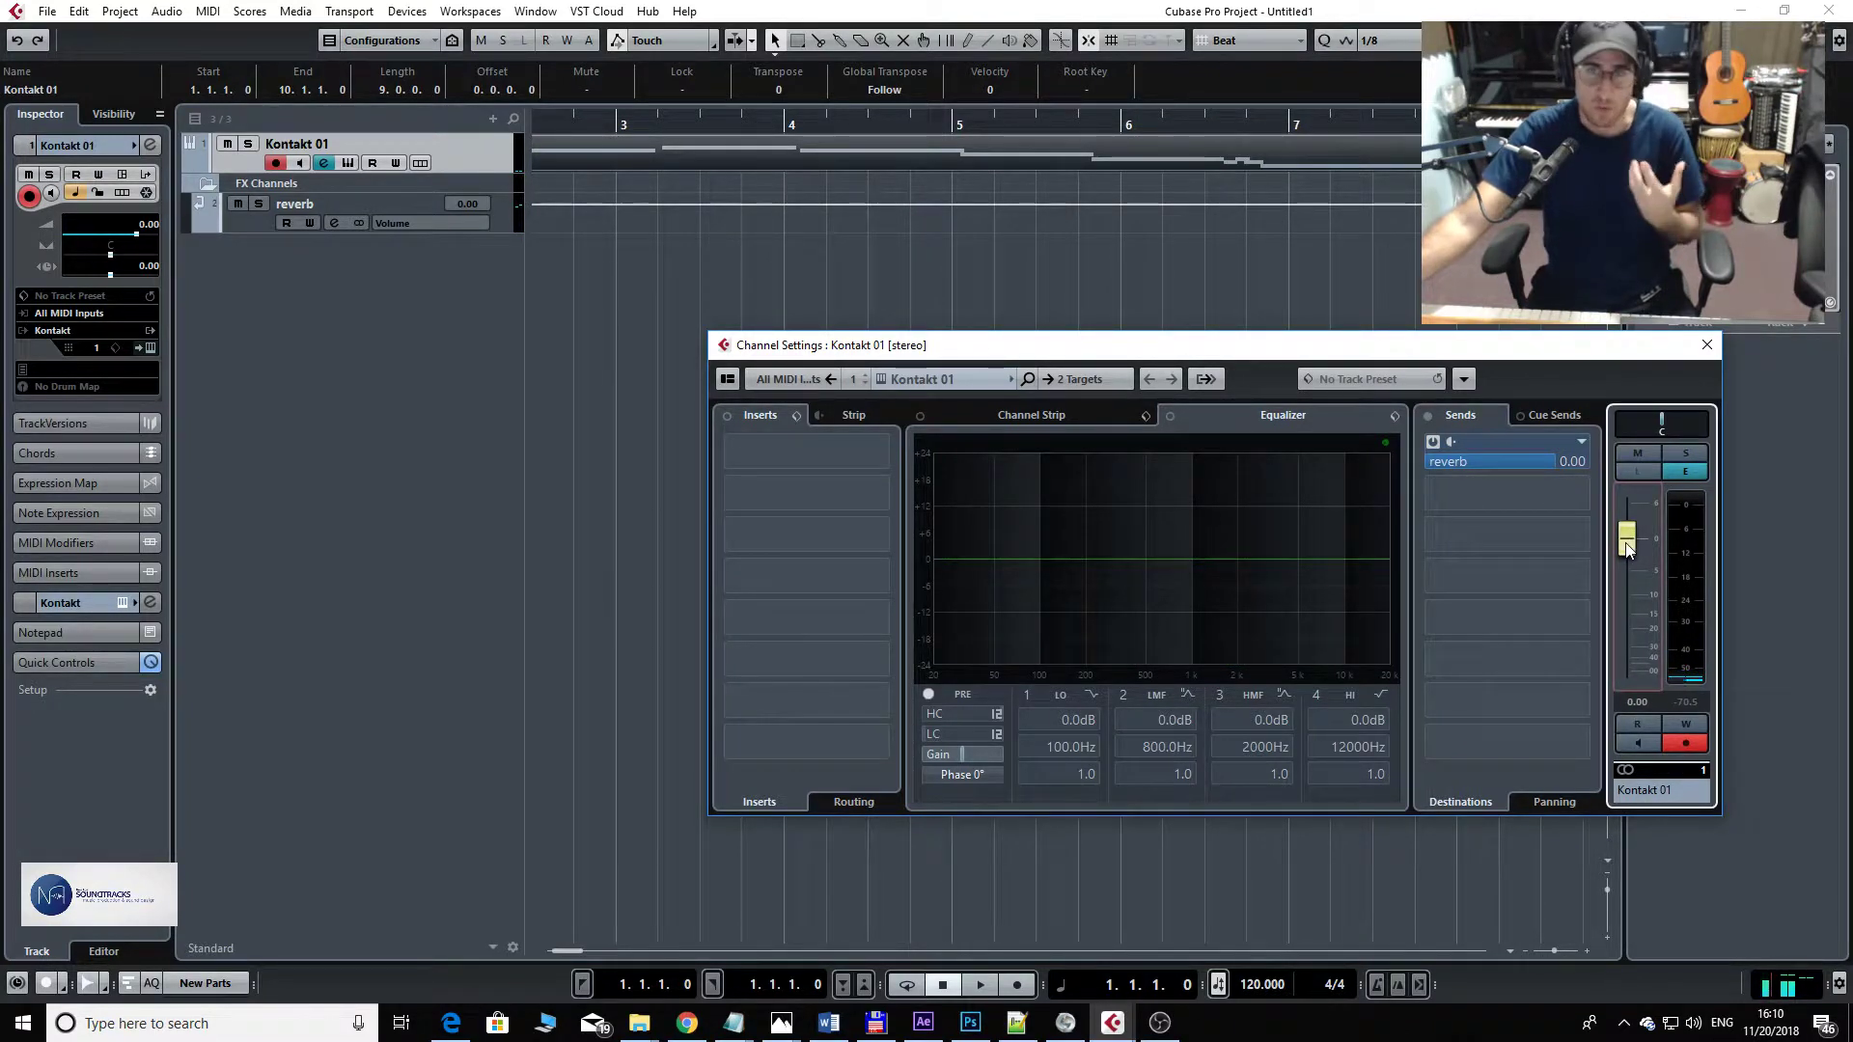
click(1708, 342)
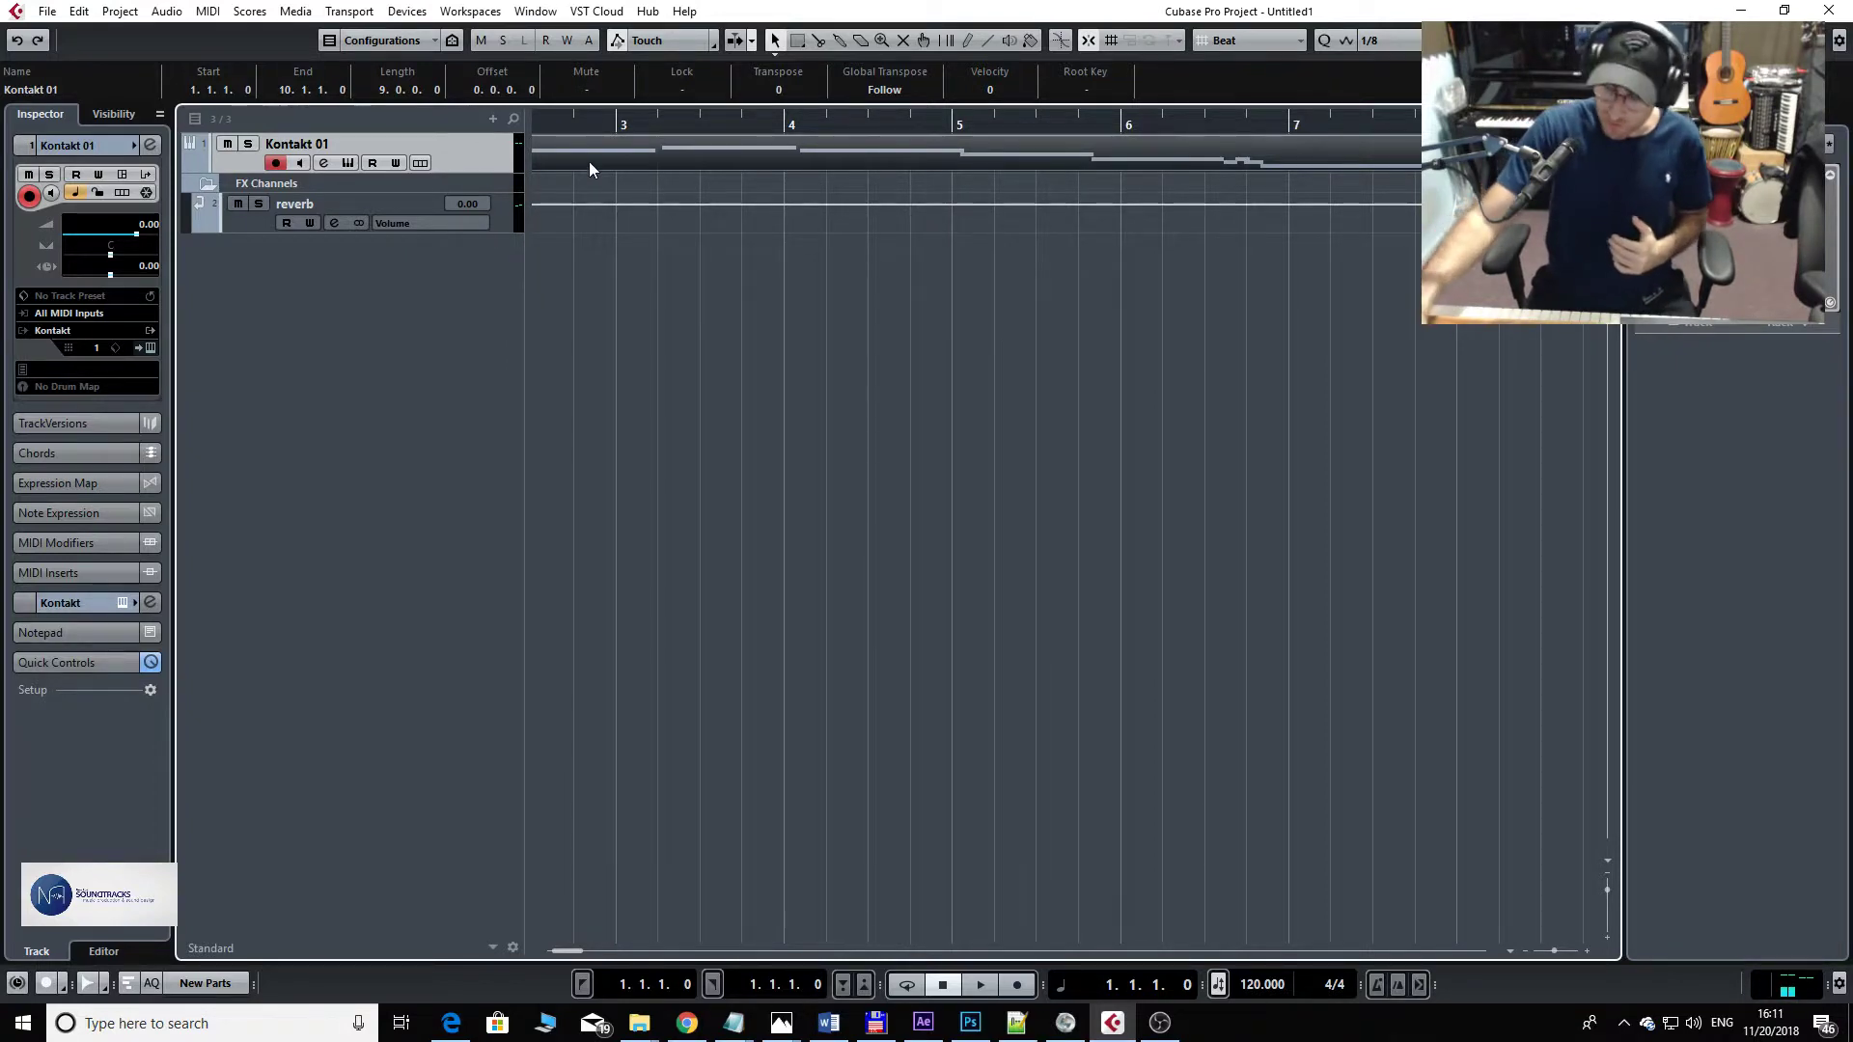
- Delete the existing part from the Kontakt 01 track and set the project tempo to 100 BPM
key(Delete)
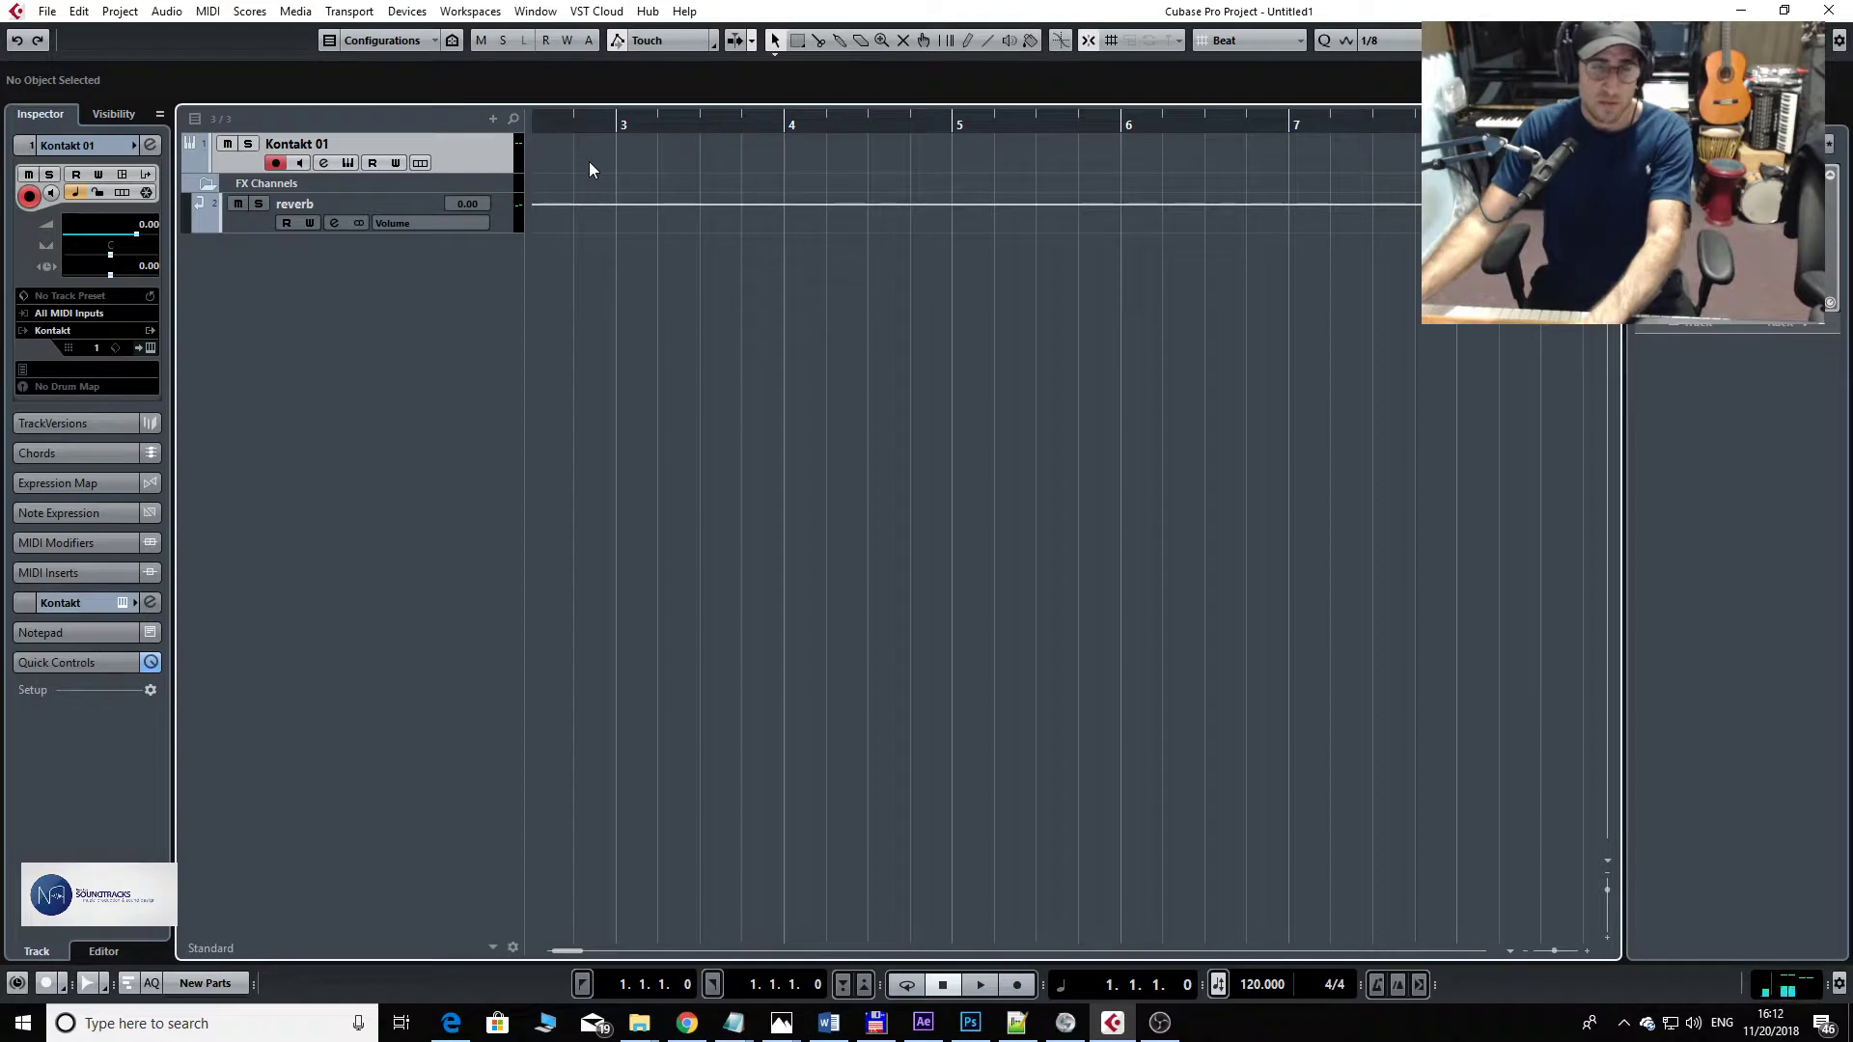
key(space)
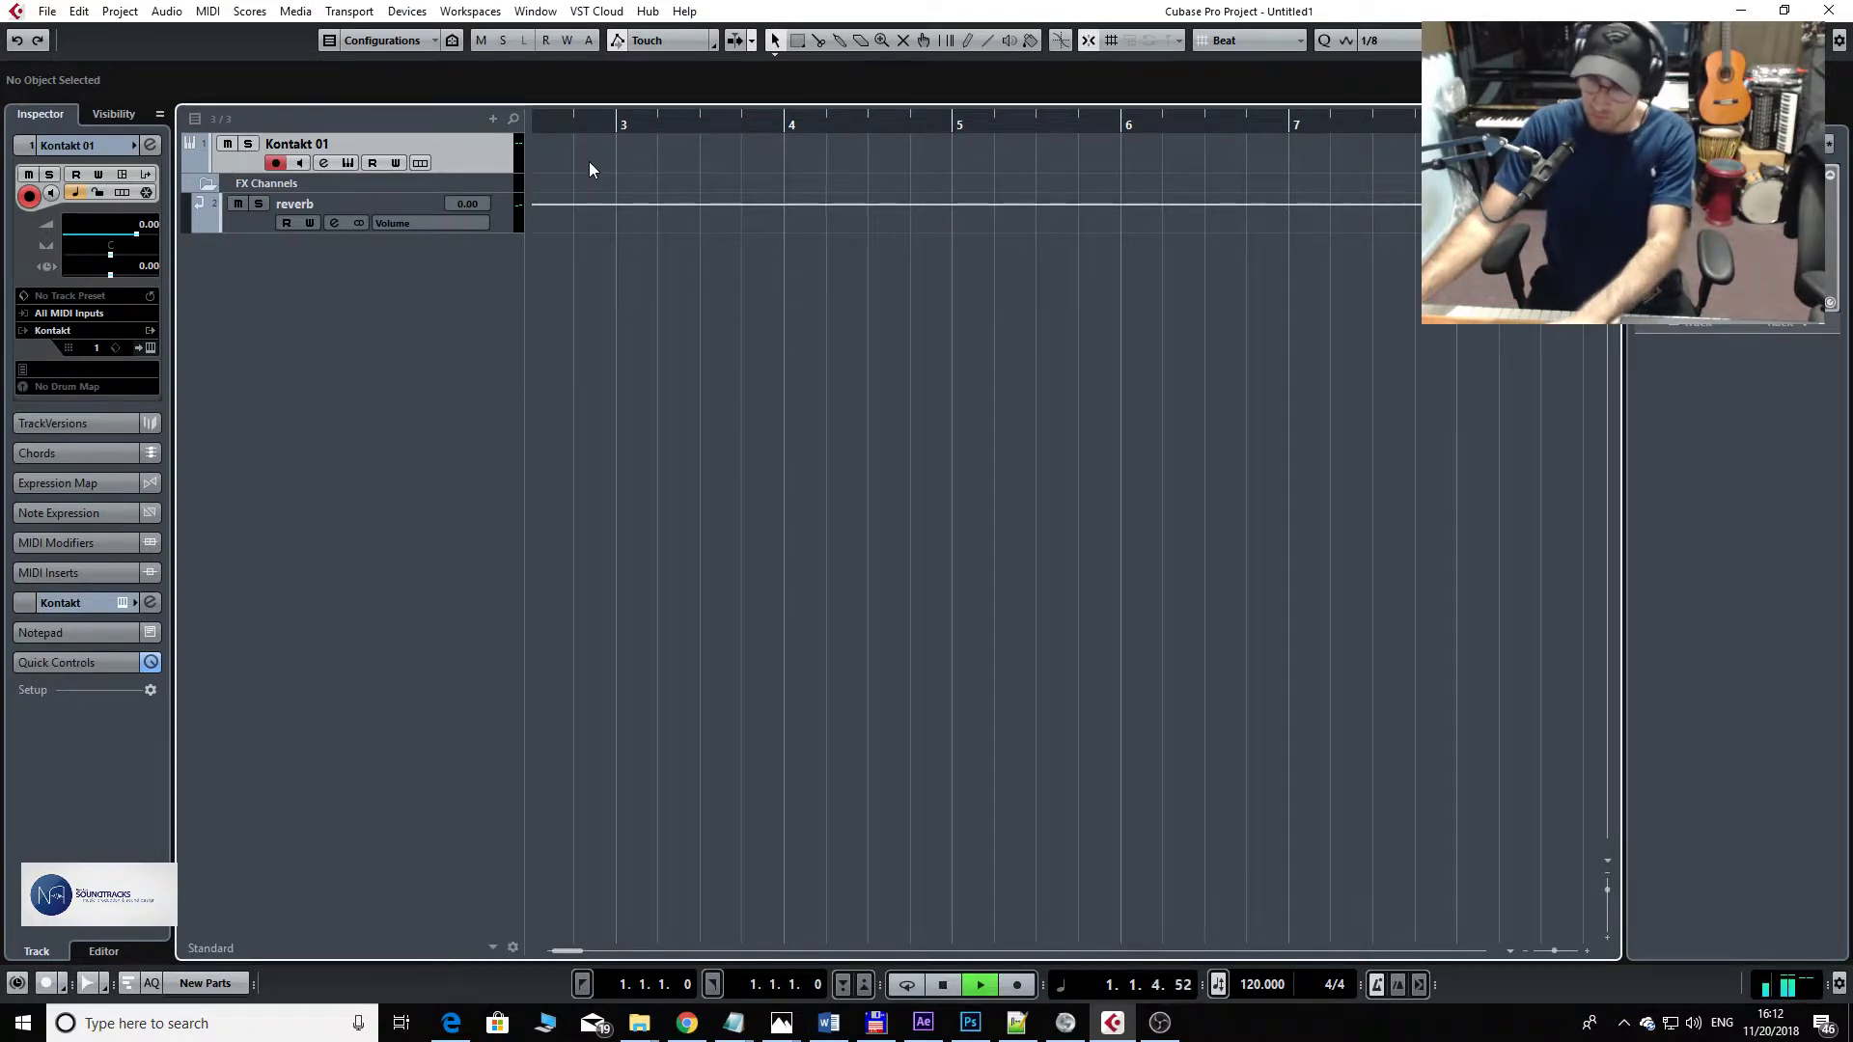
key(space)
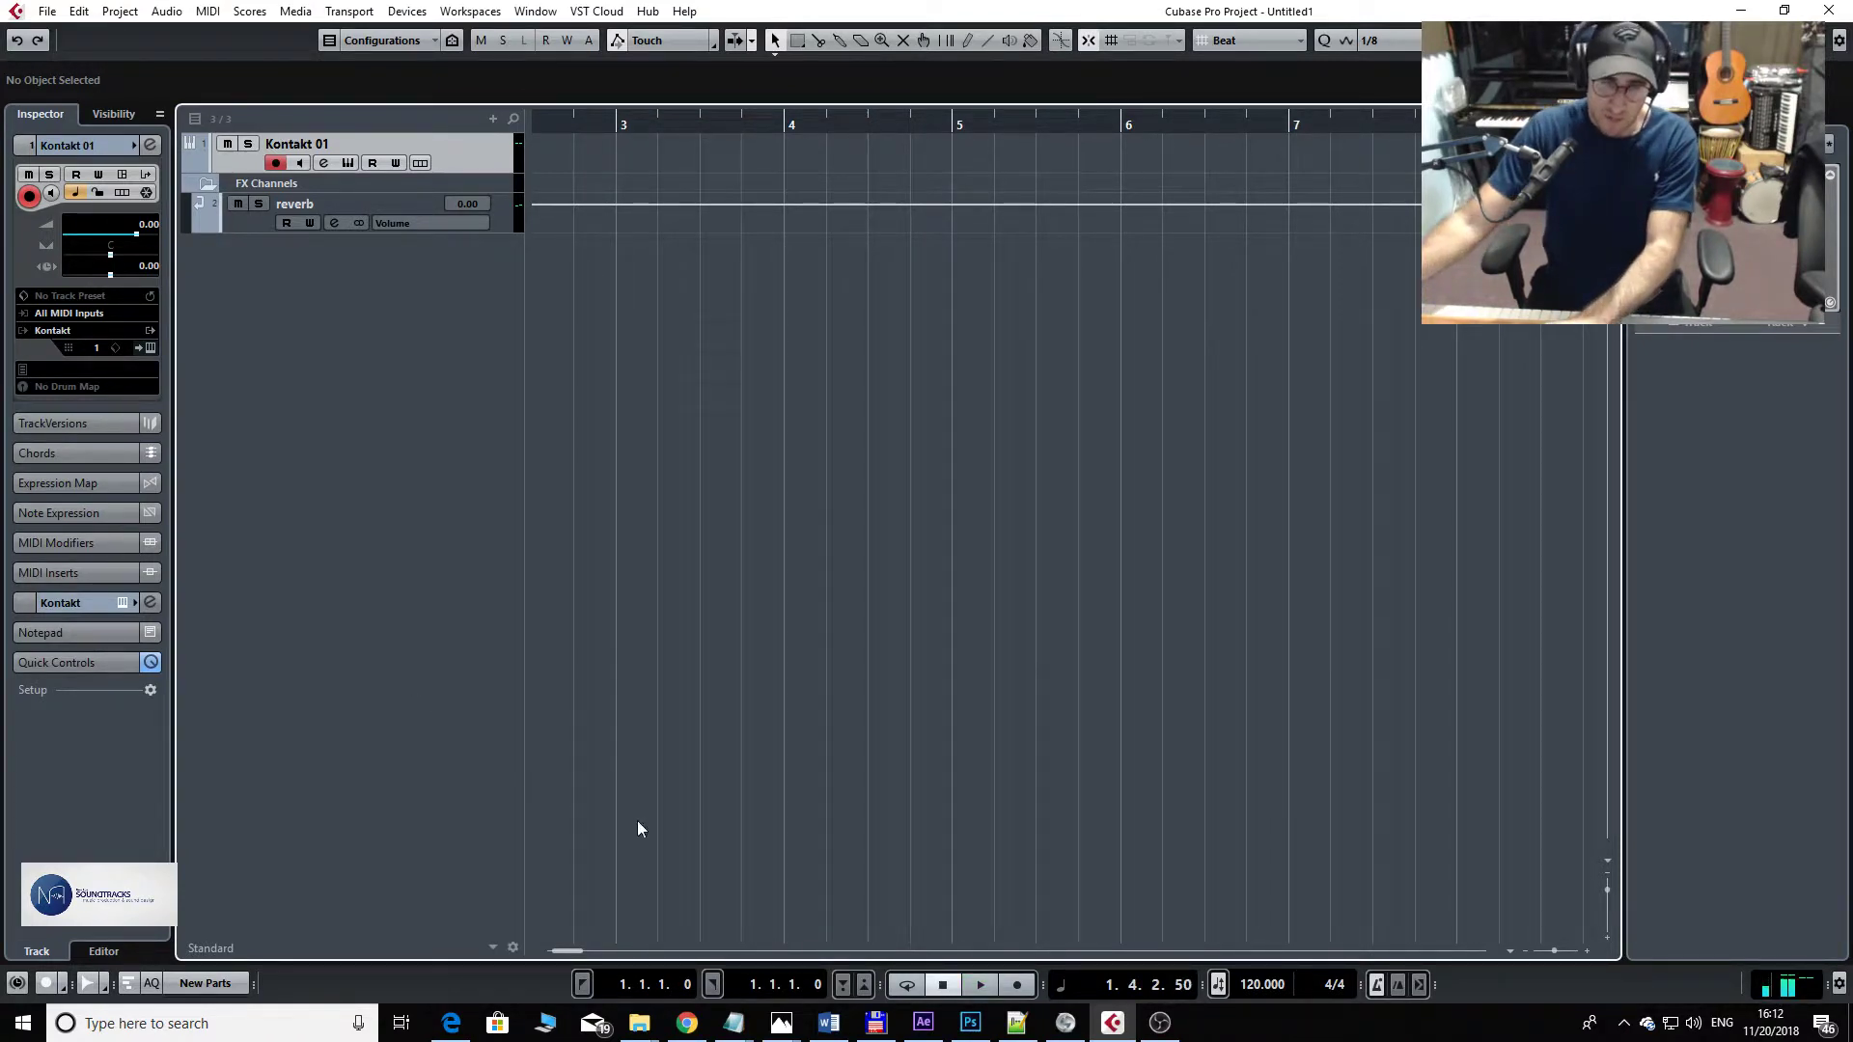
double_click(1258, 985)
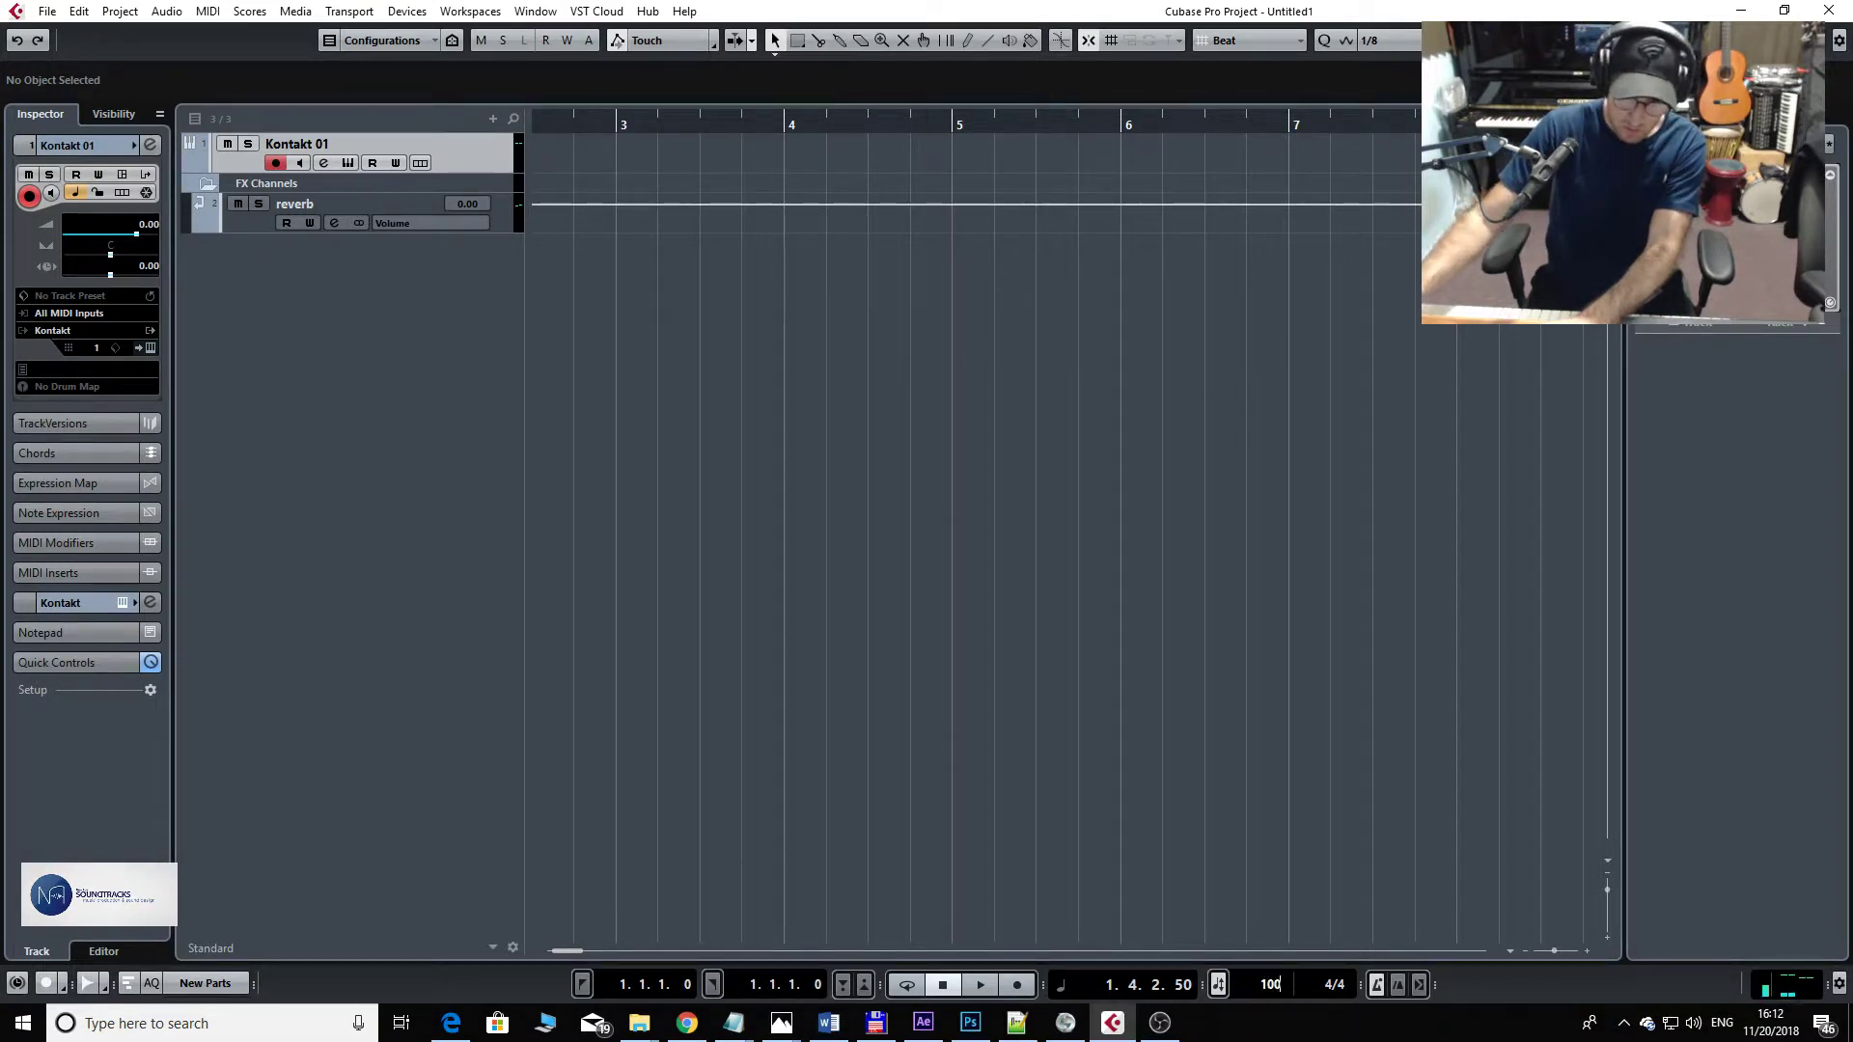
- Check the tempo with a short playback and record a trumpet melody on Kontakt 01 from bar 1 to the end of bar 10
key(space)
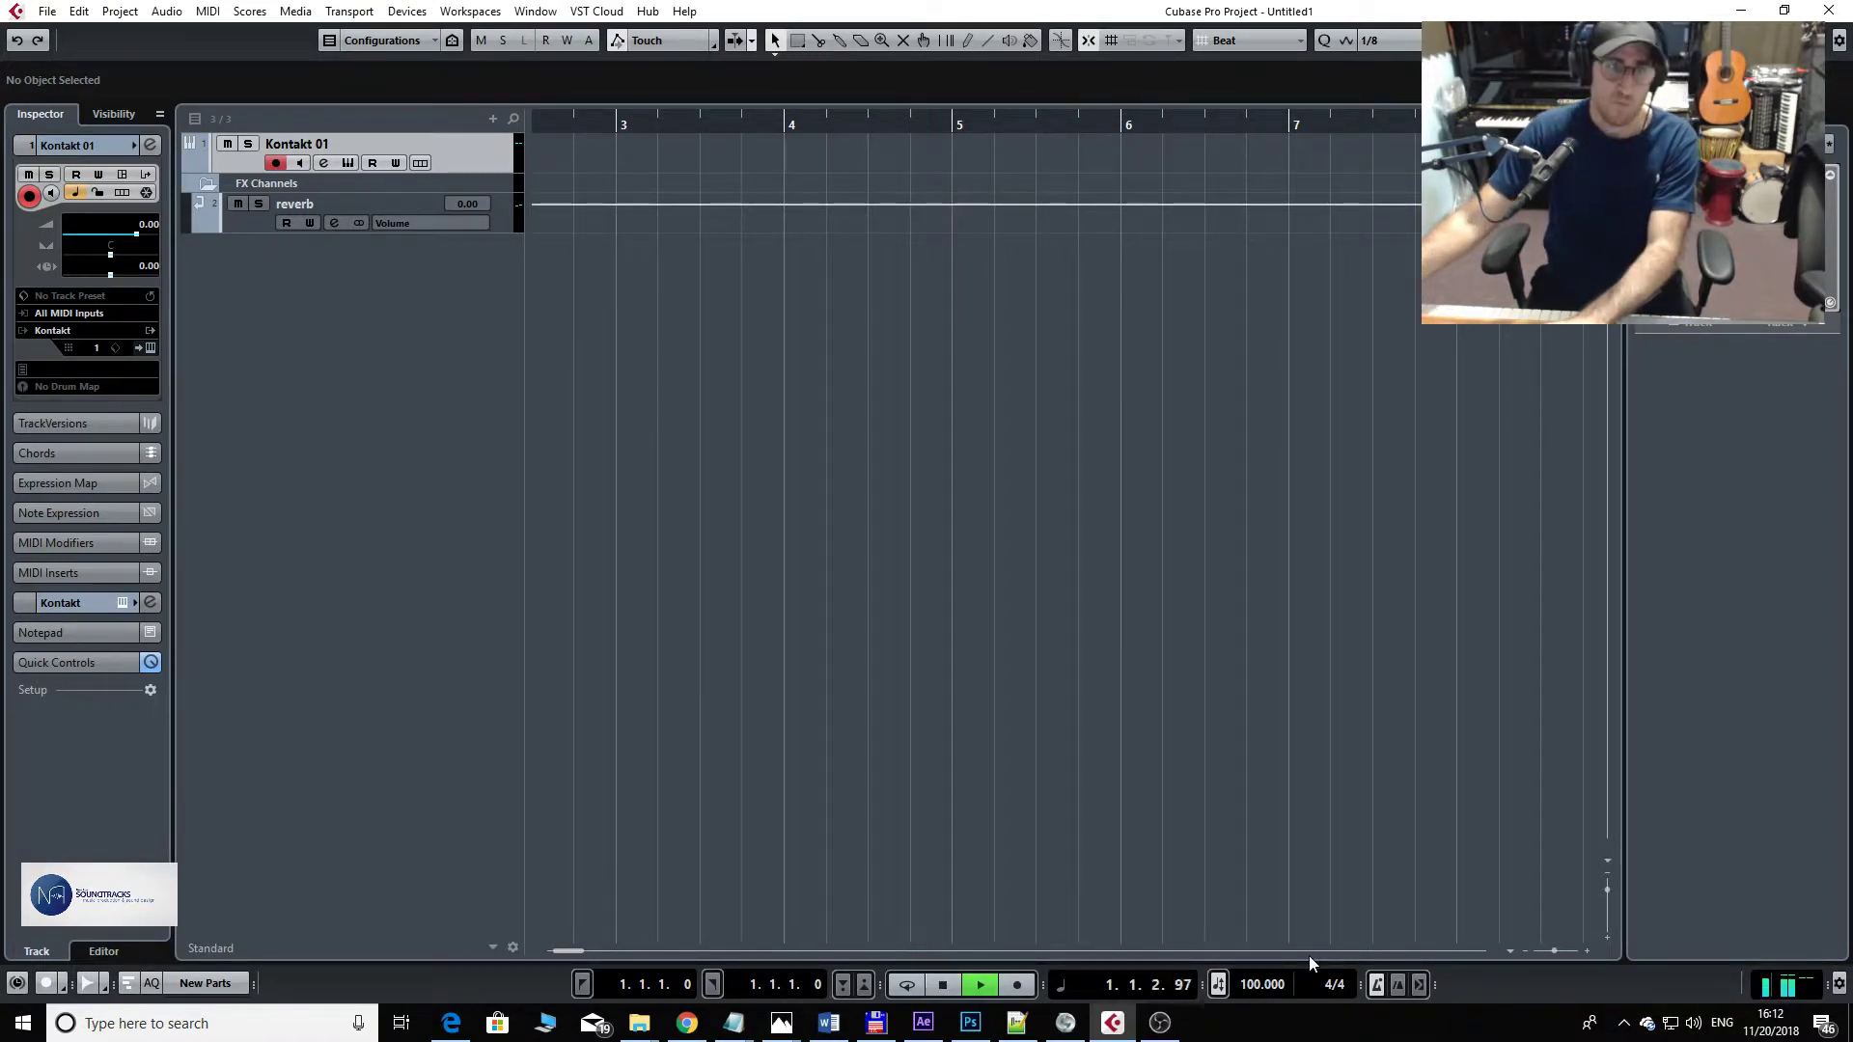
key(space)
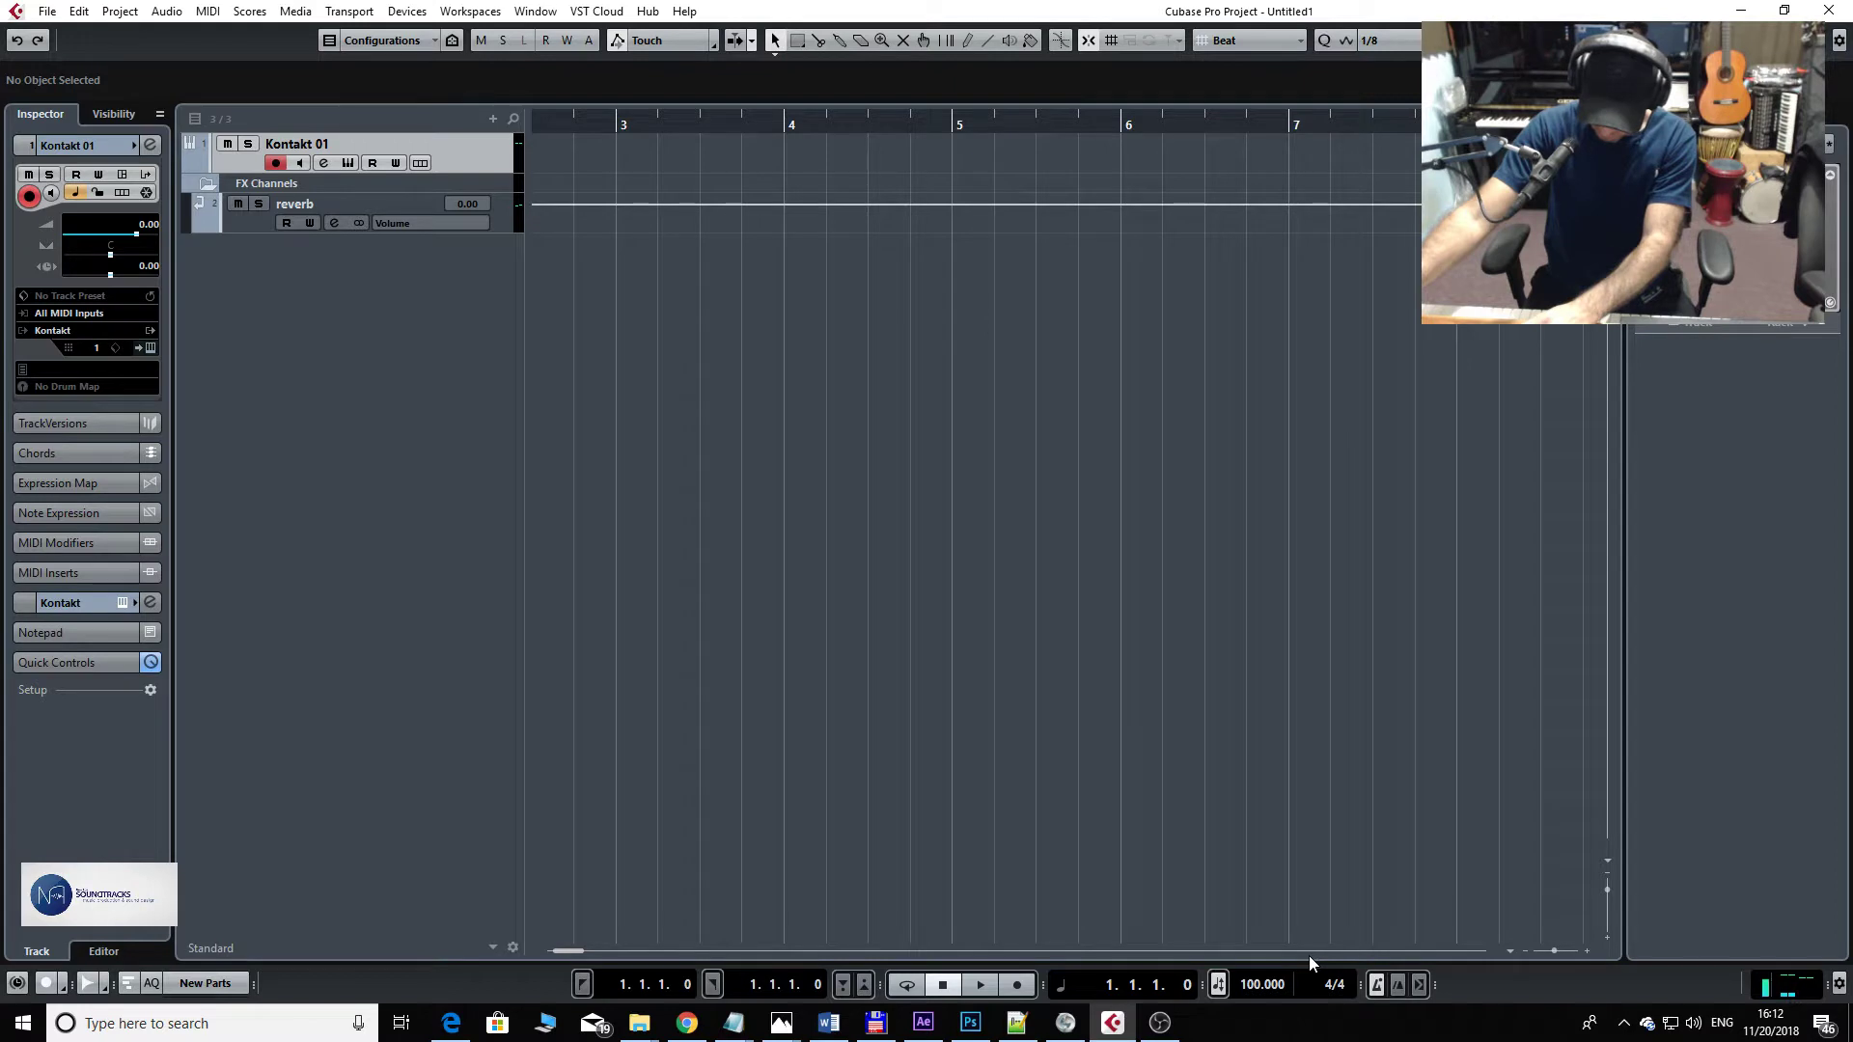
key(KP_Multiply)
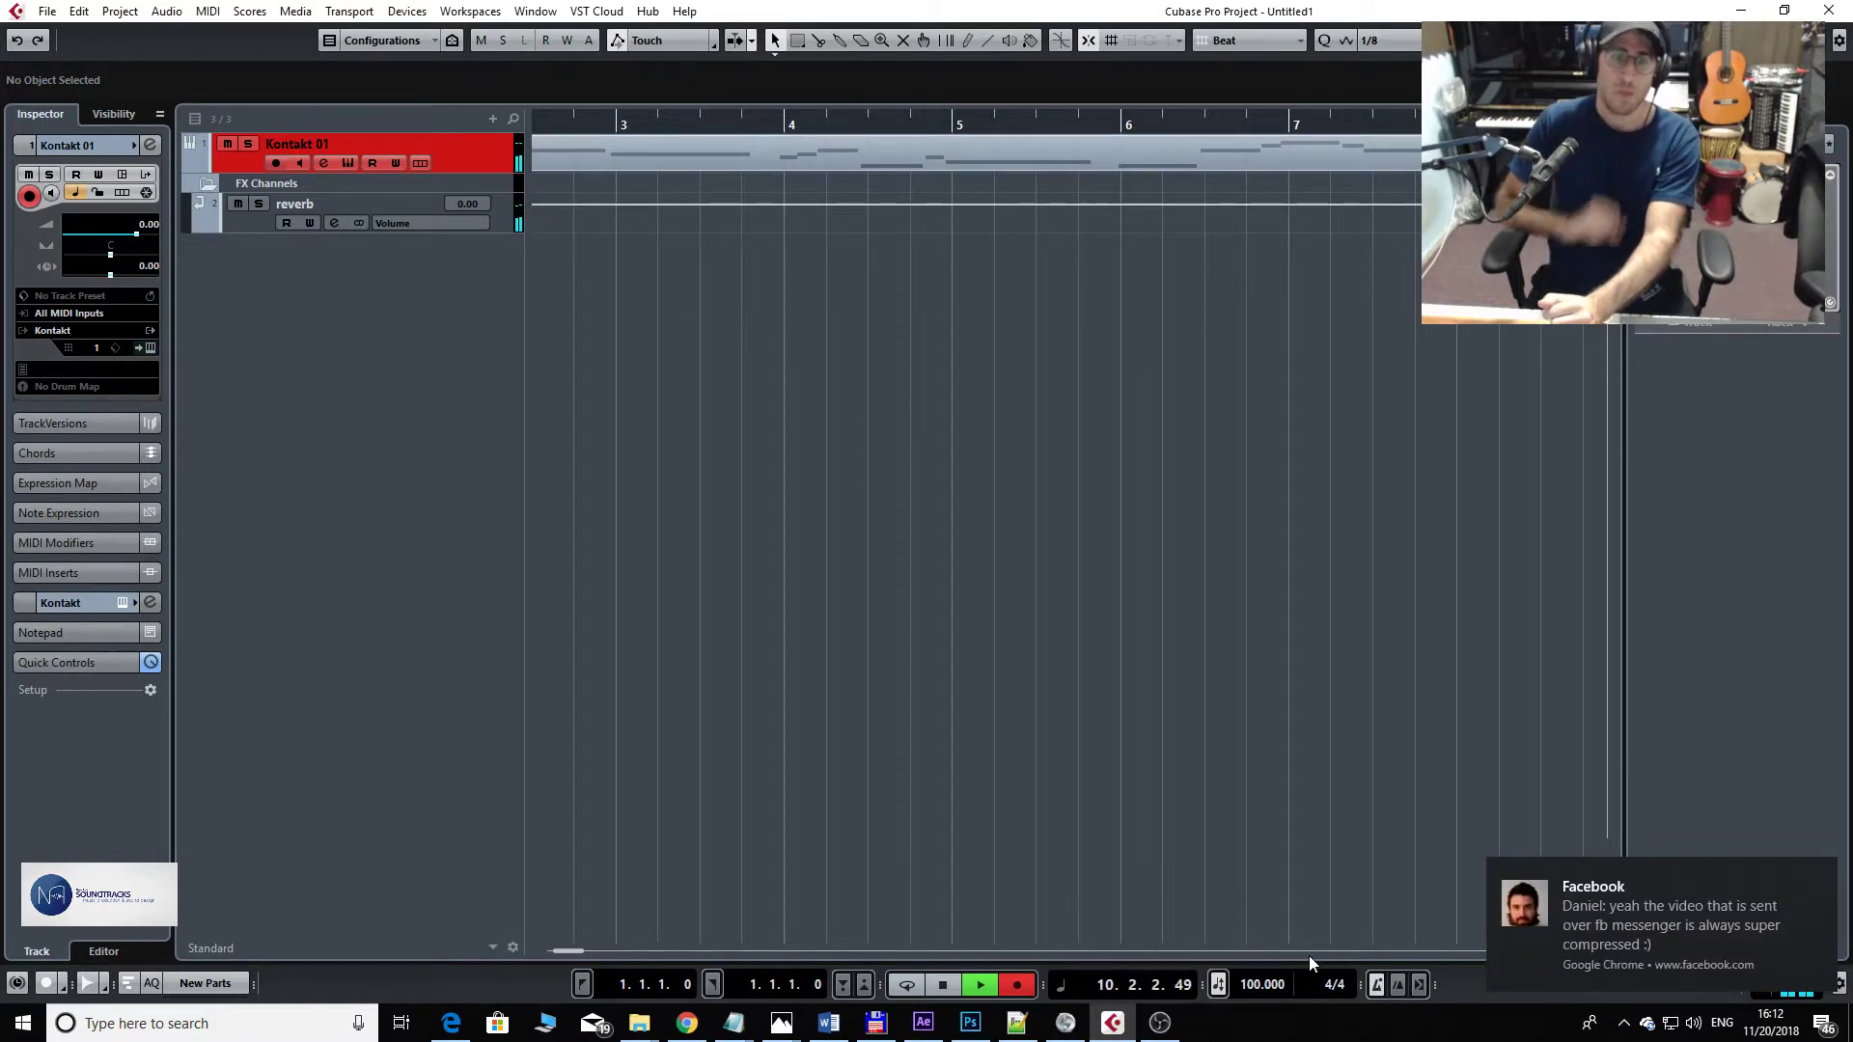
key(space)
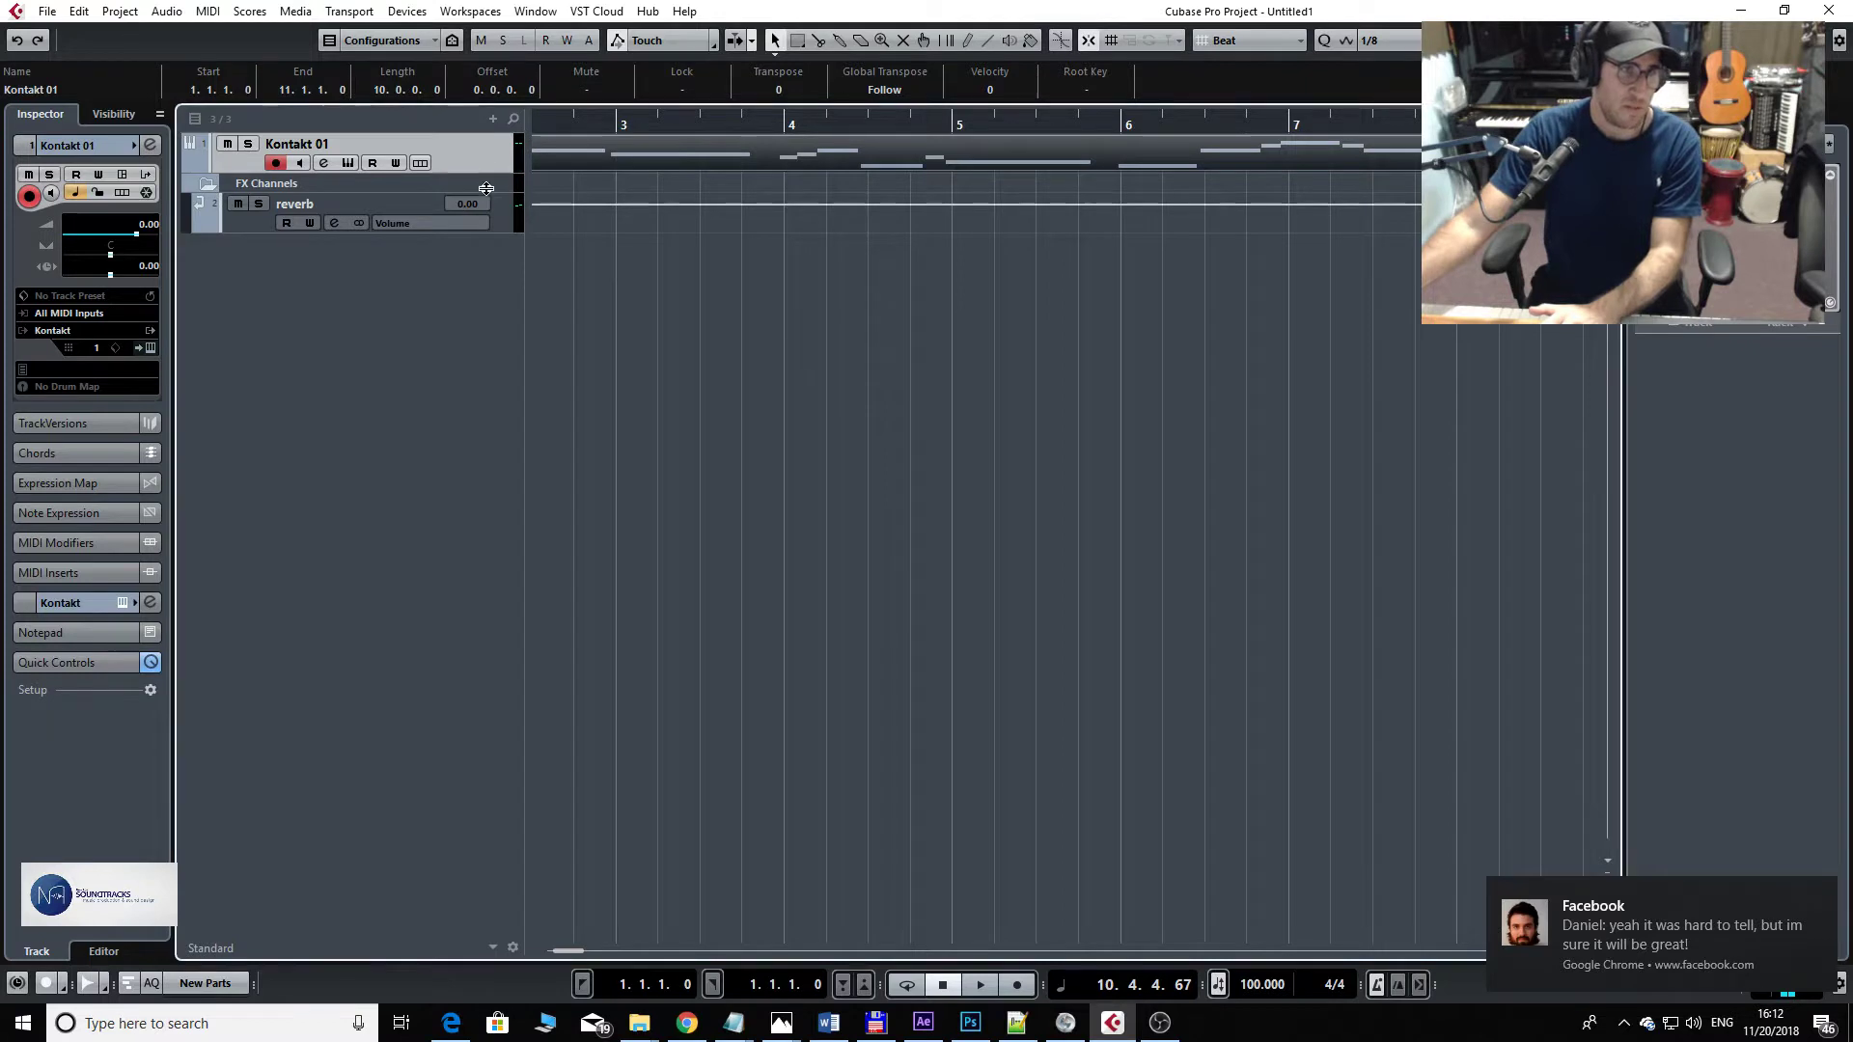
- Increase the Kontakt 01 track's height and open its new part in the Key Editor with the whole melody in view
drag(488, 171, 486, 204)
double_click(727, 186)
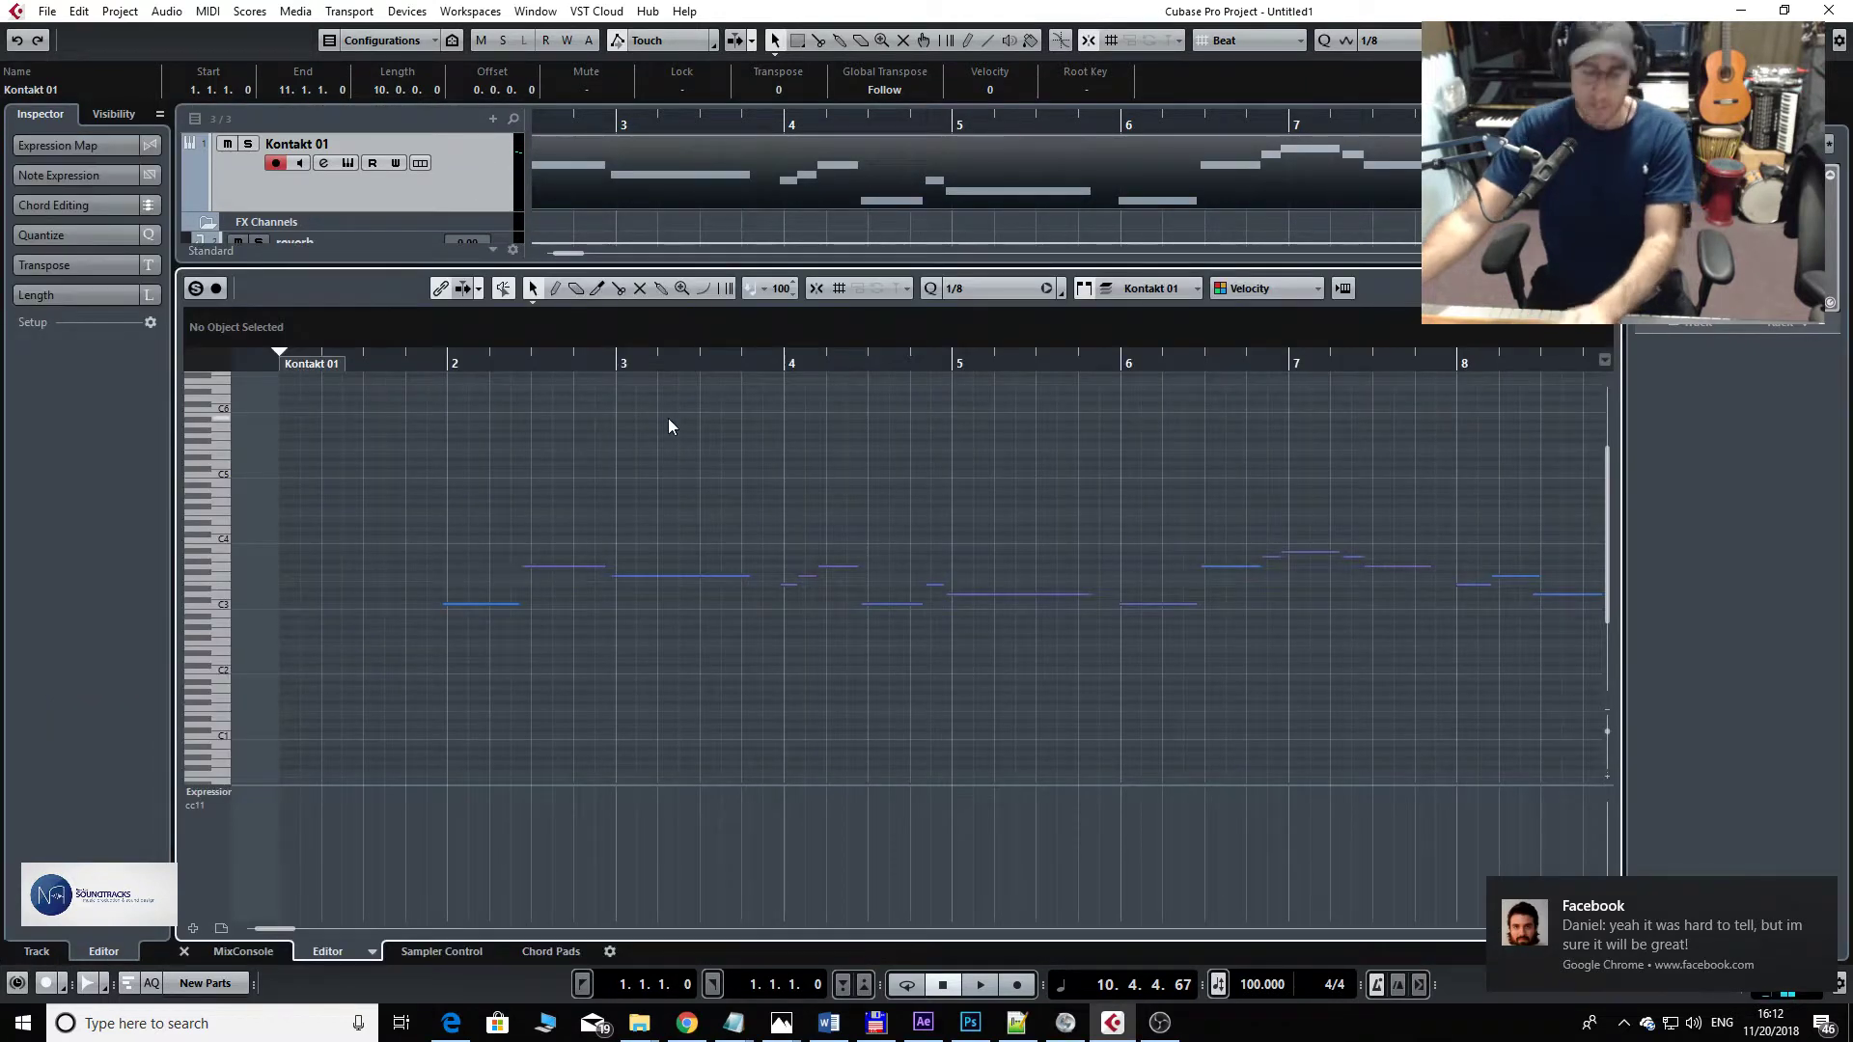
key(g)
key(g)
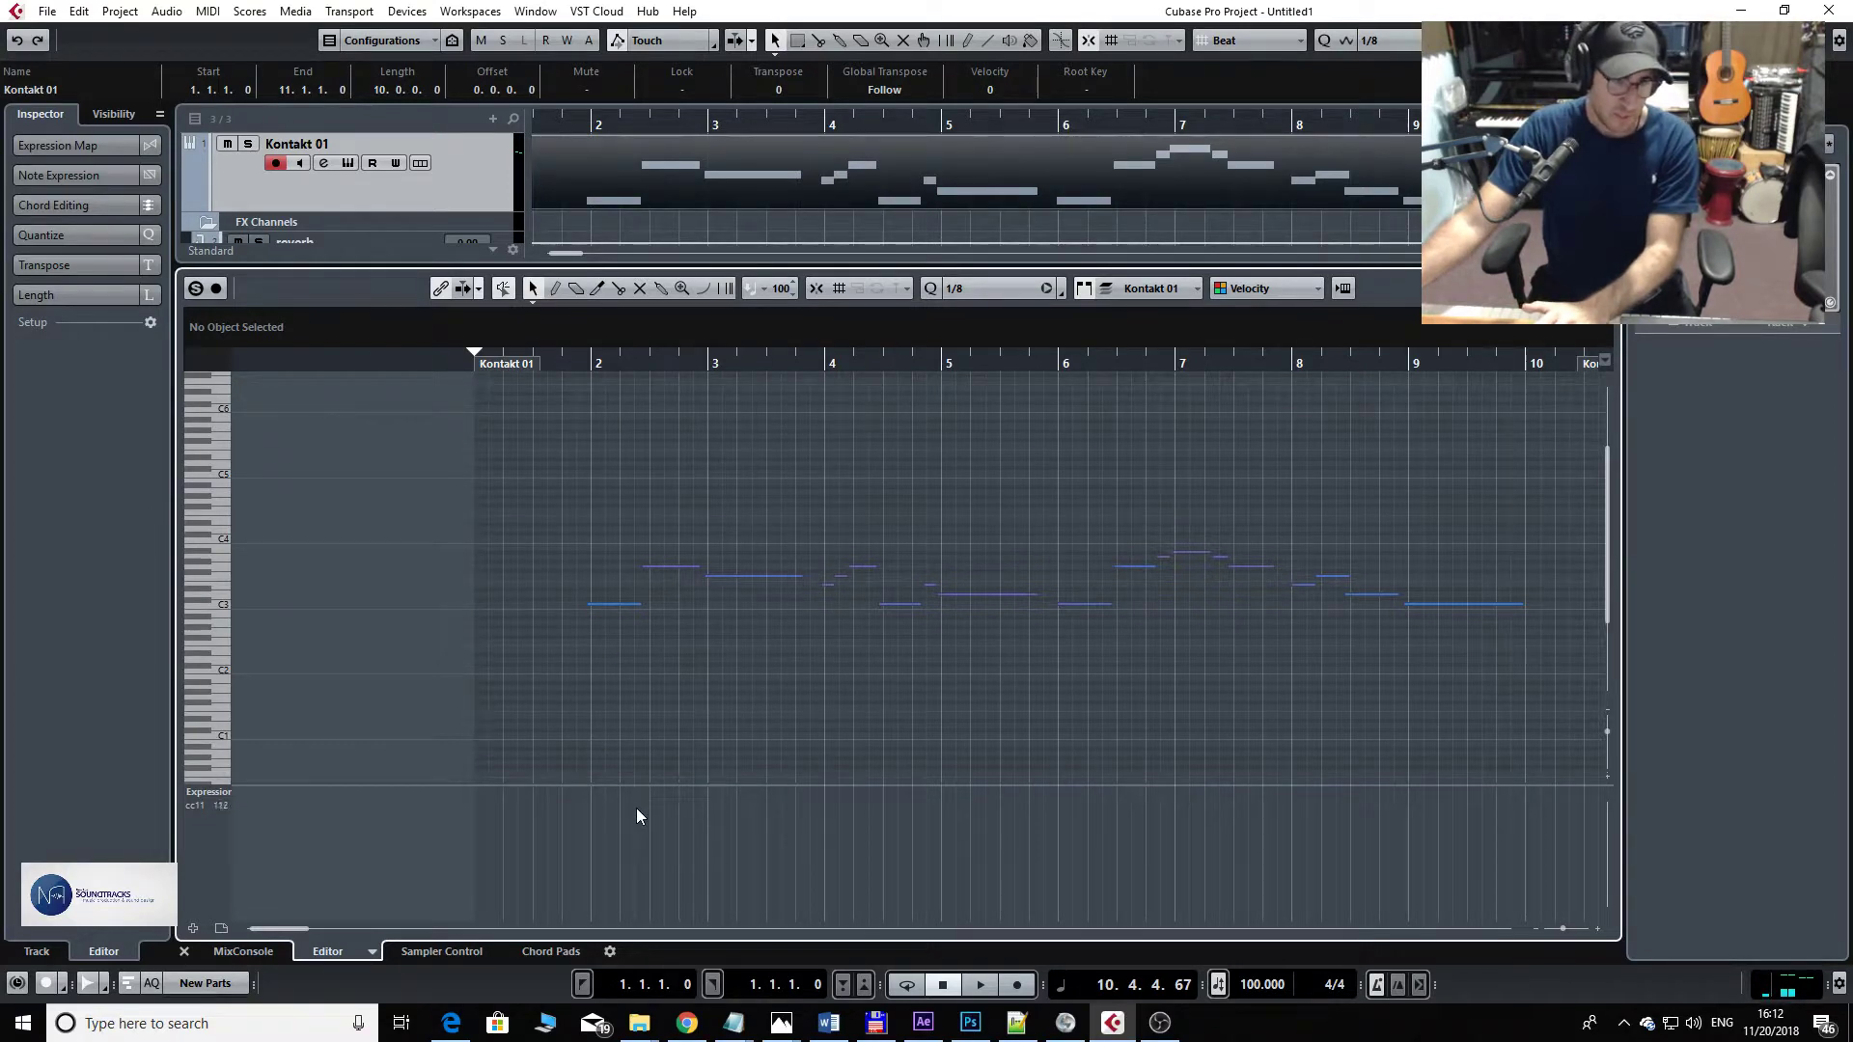
- Play back the melody's opening notes from bar 2 to bar 3 and return the cursor to just before bar 2
drag(631, 364, 718, 365)
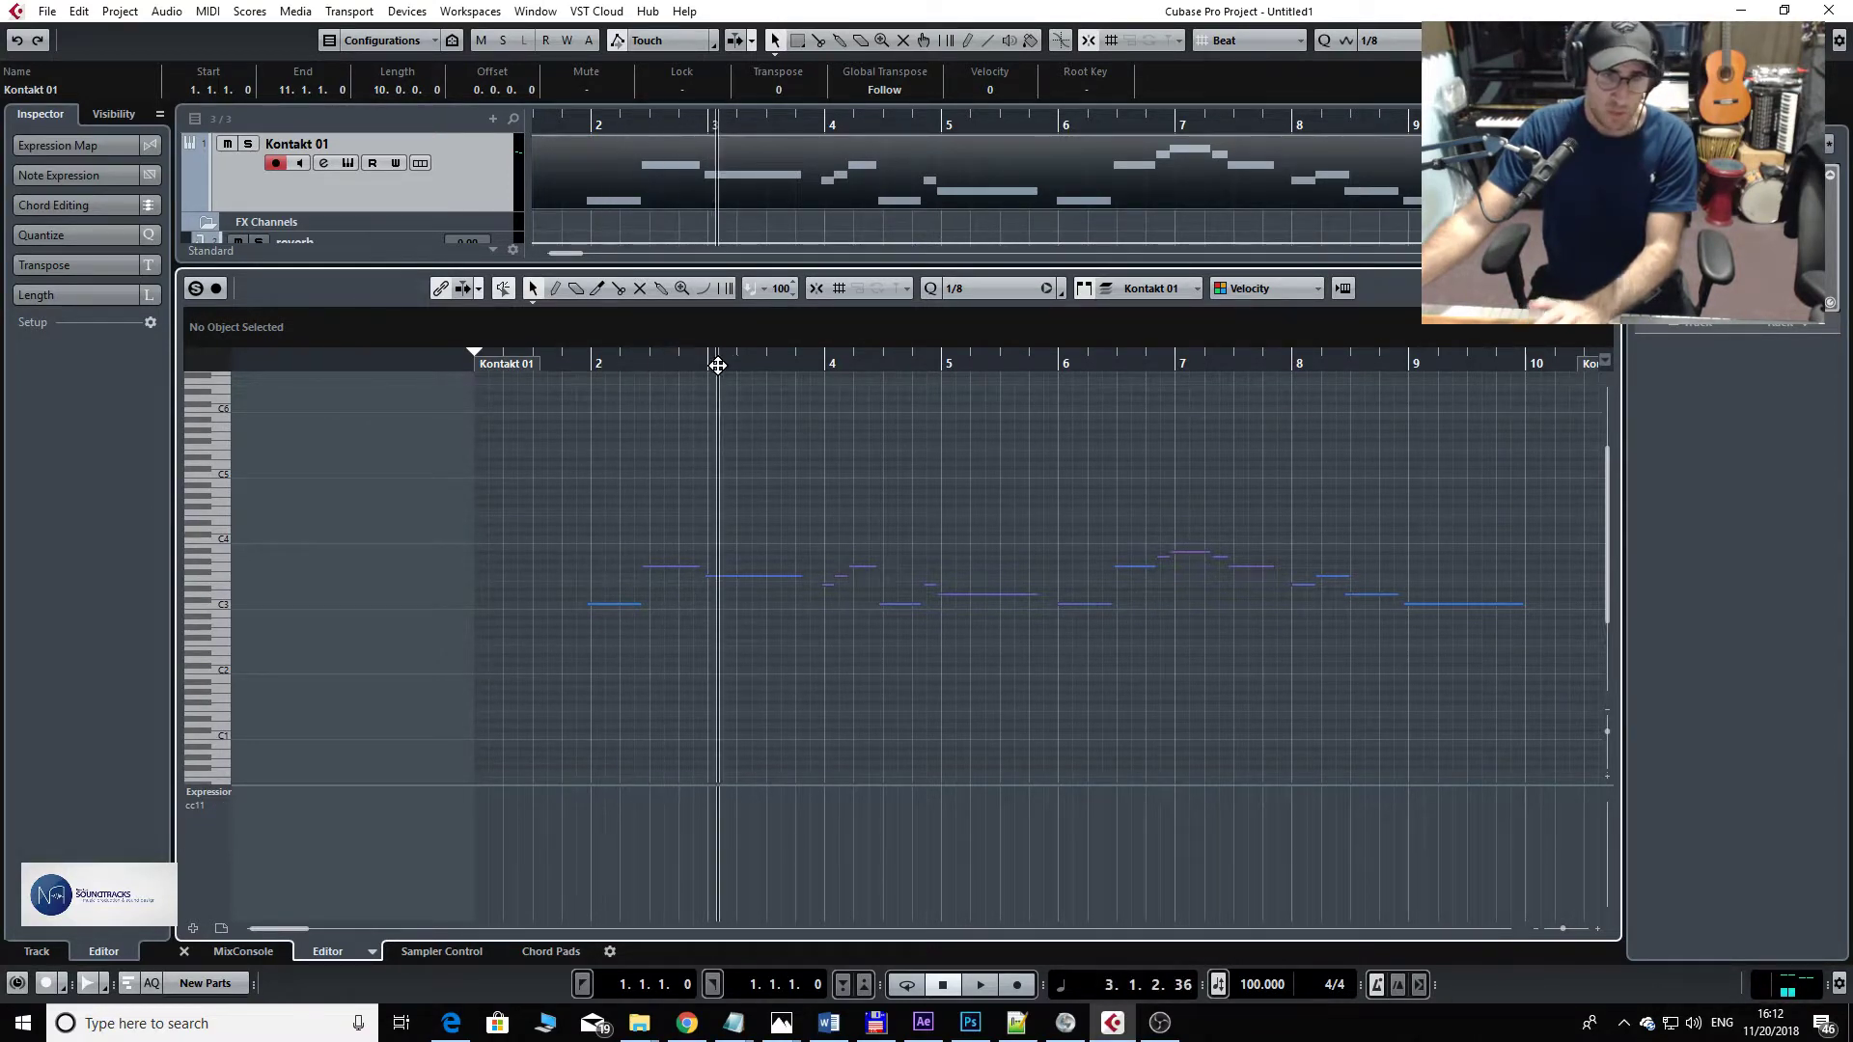
click(591, 360)
key(h)
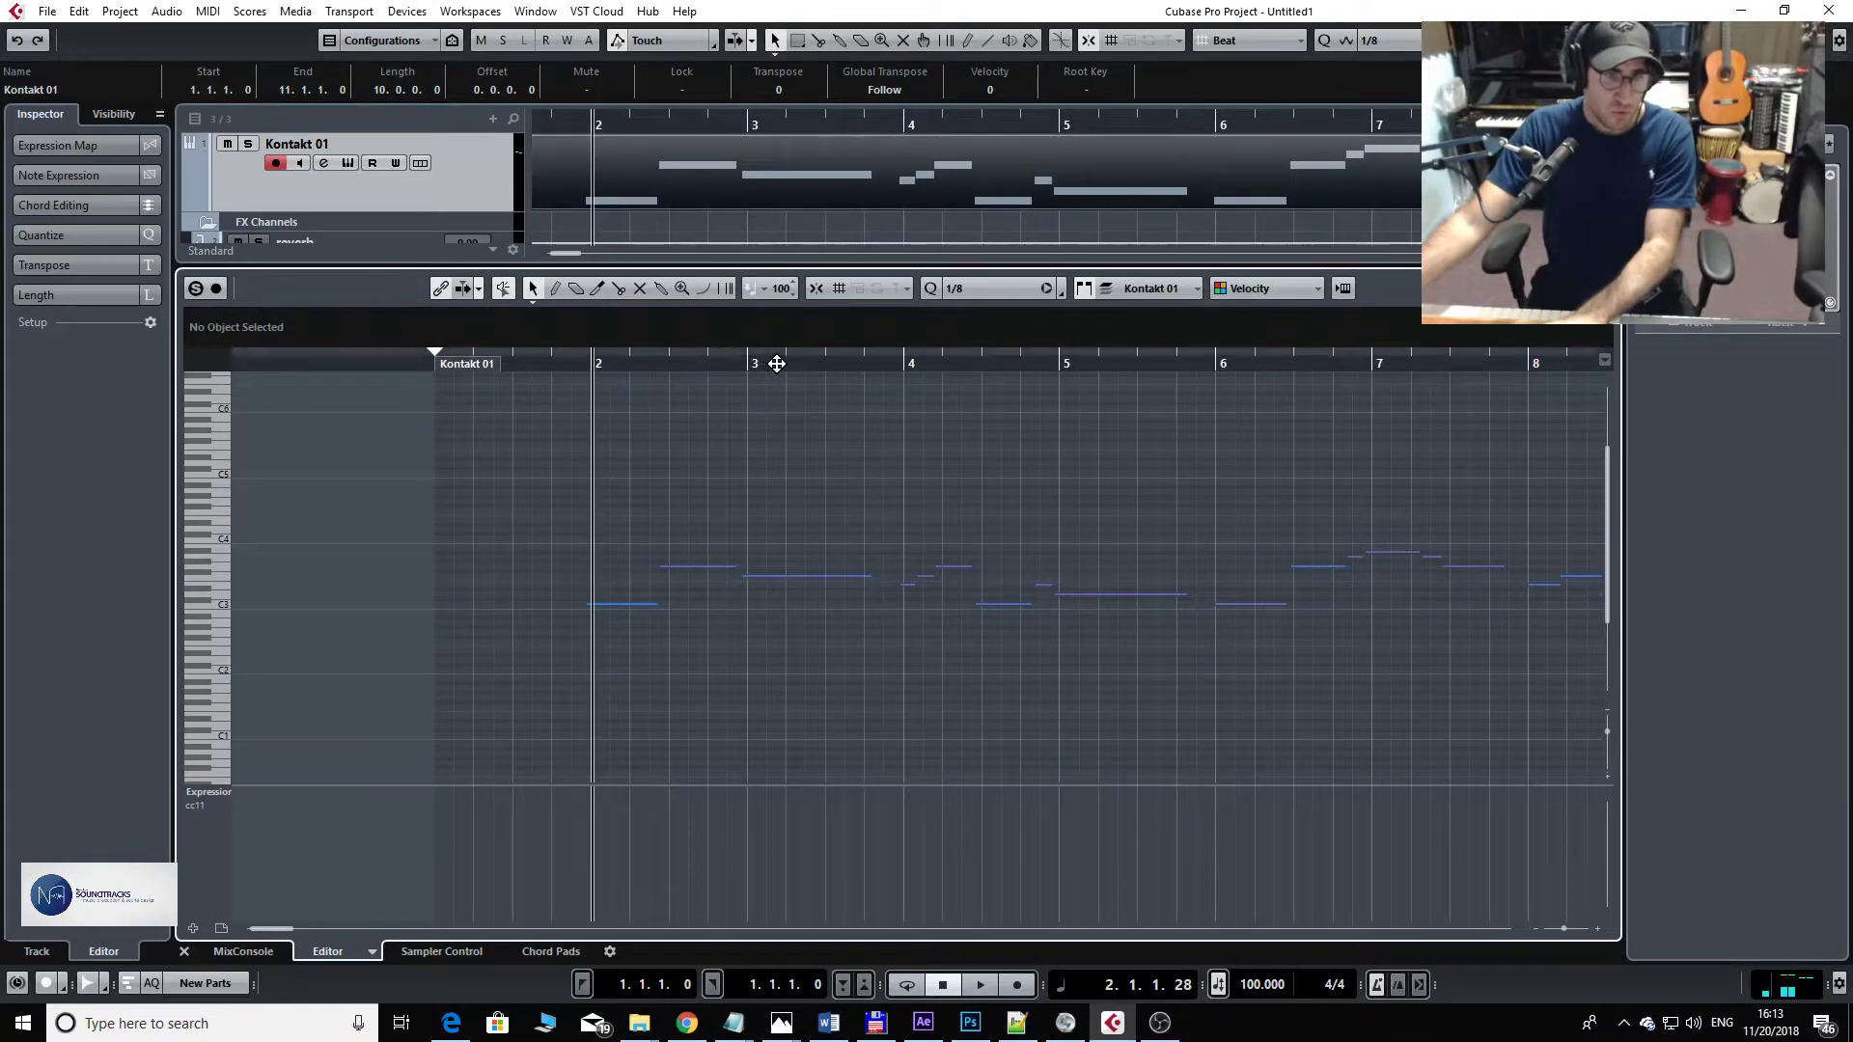
key(space)
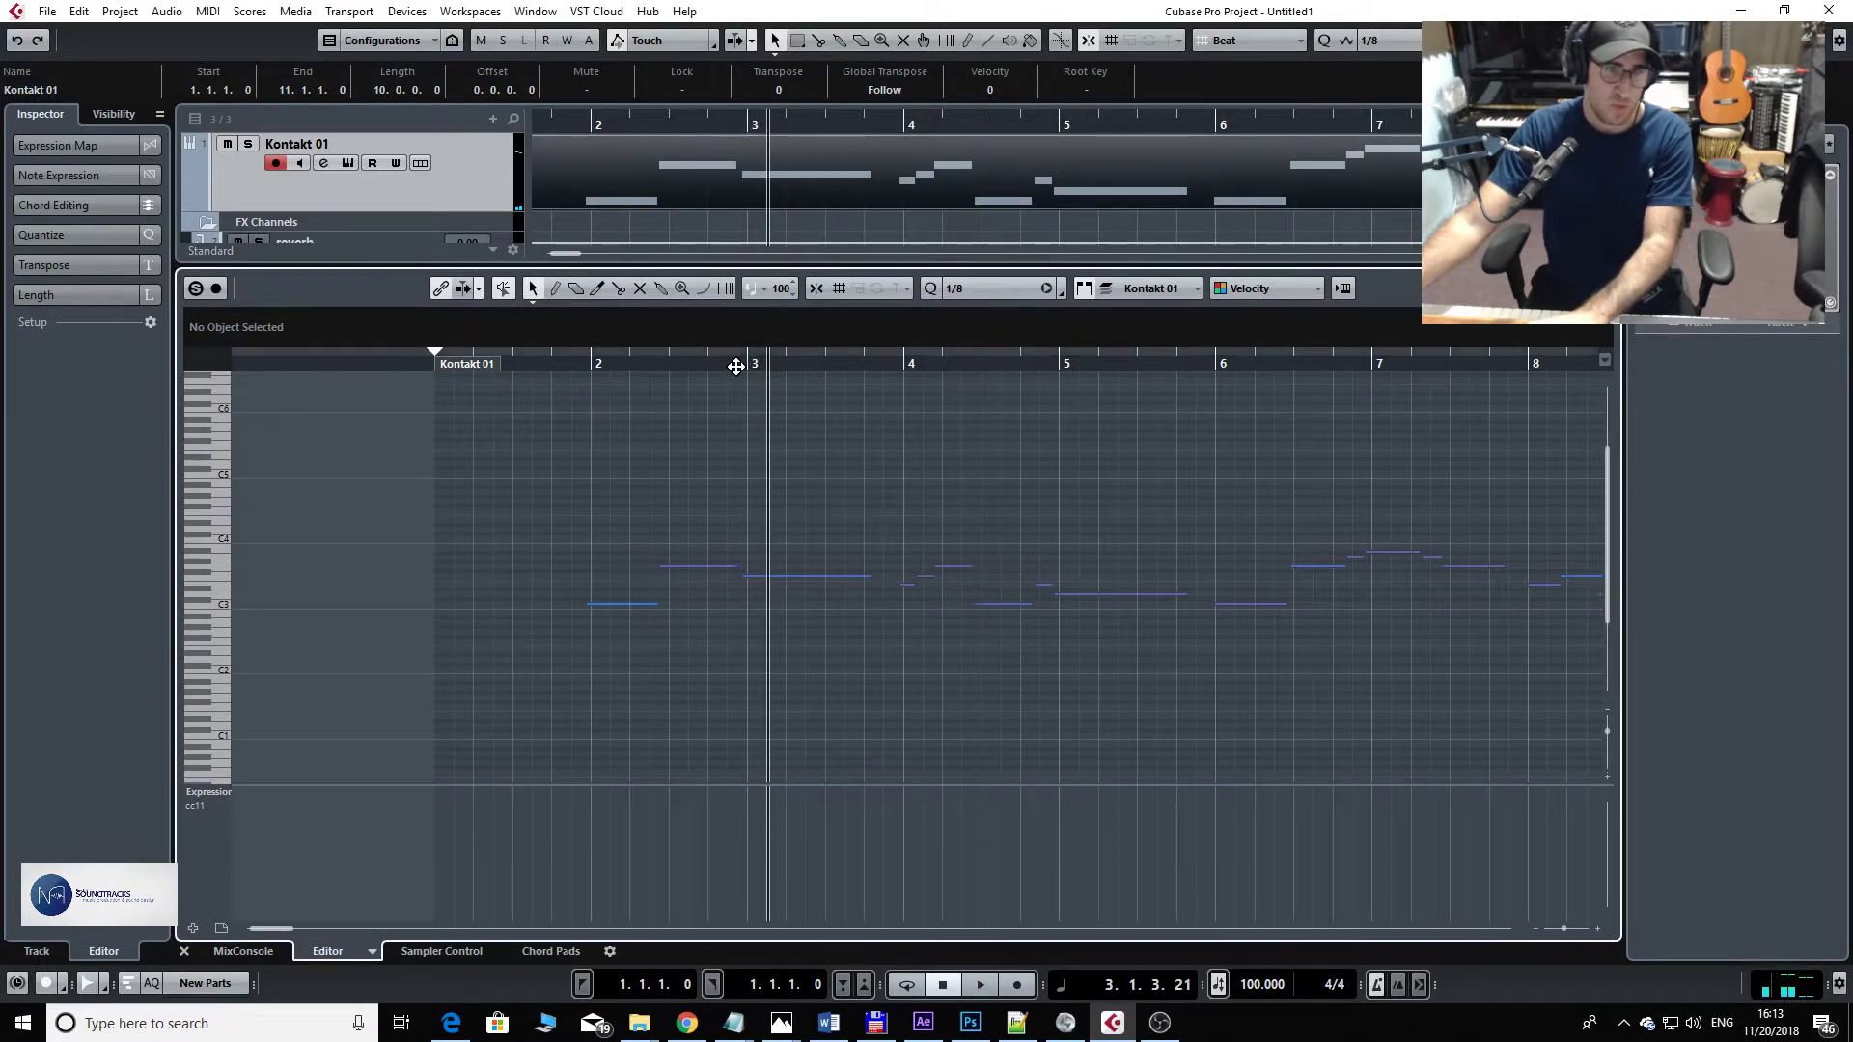
click(669, 362)
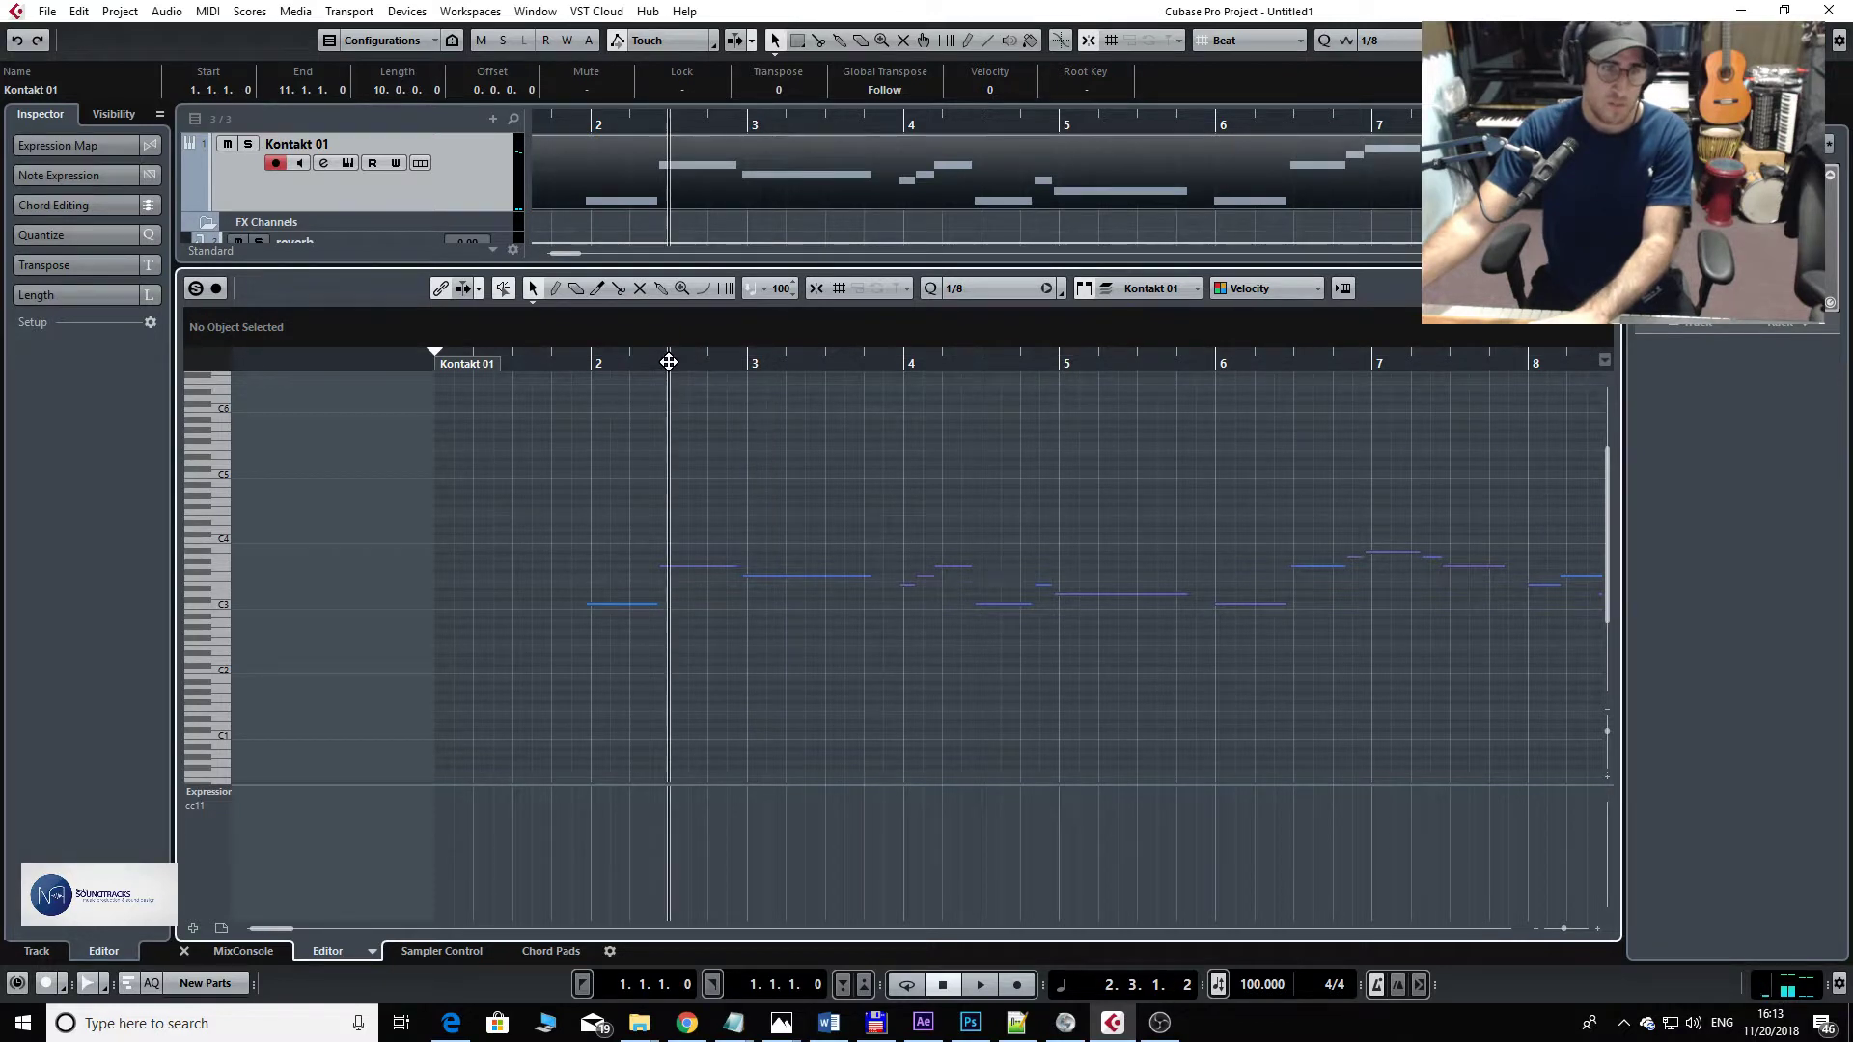
click(590, 365)
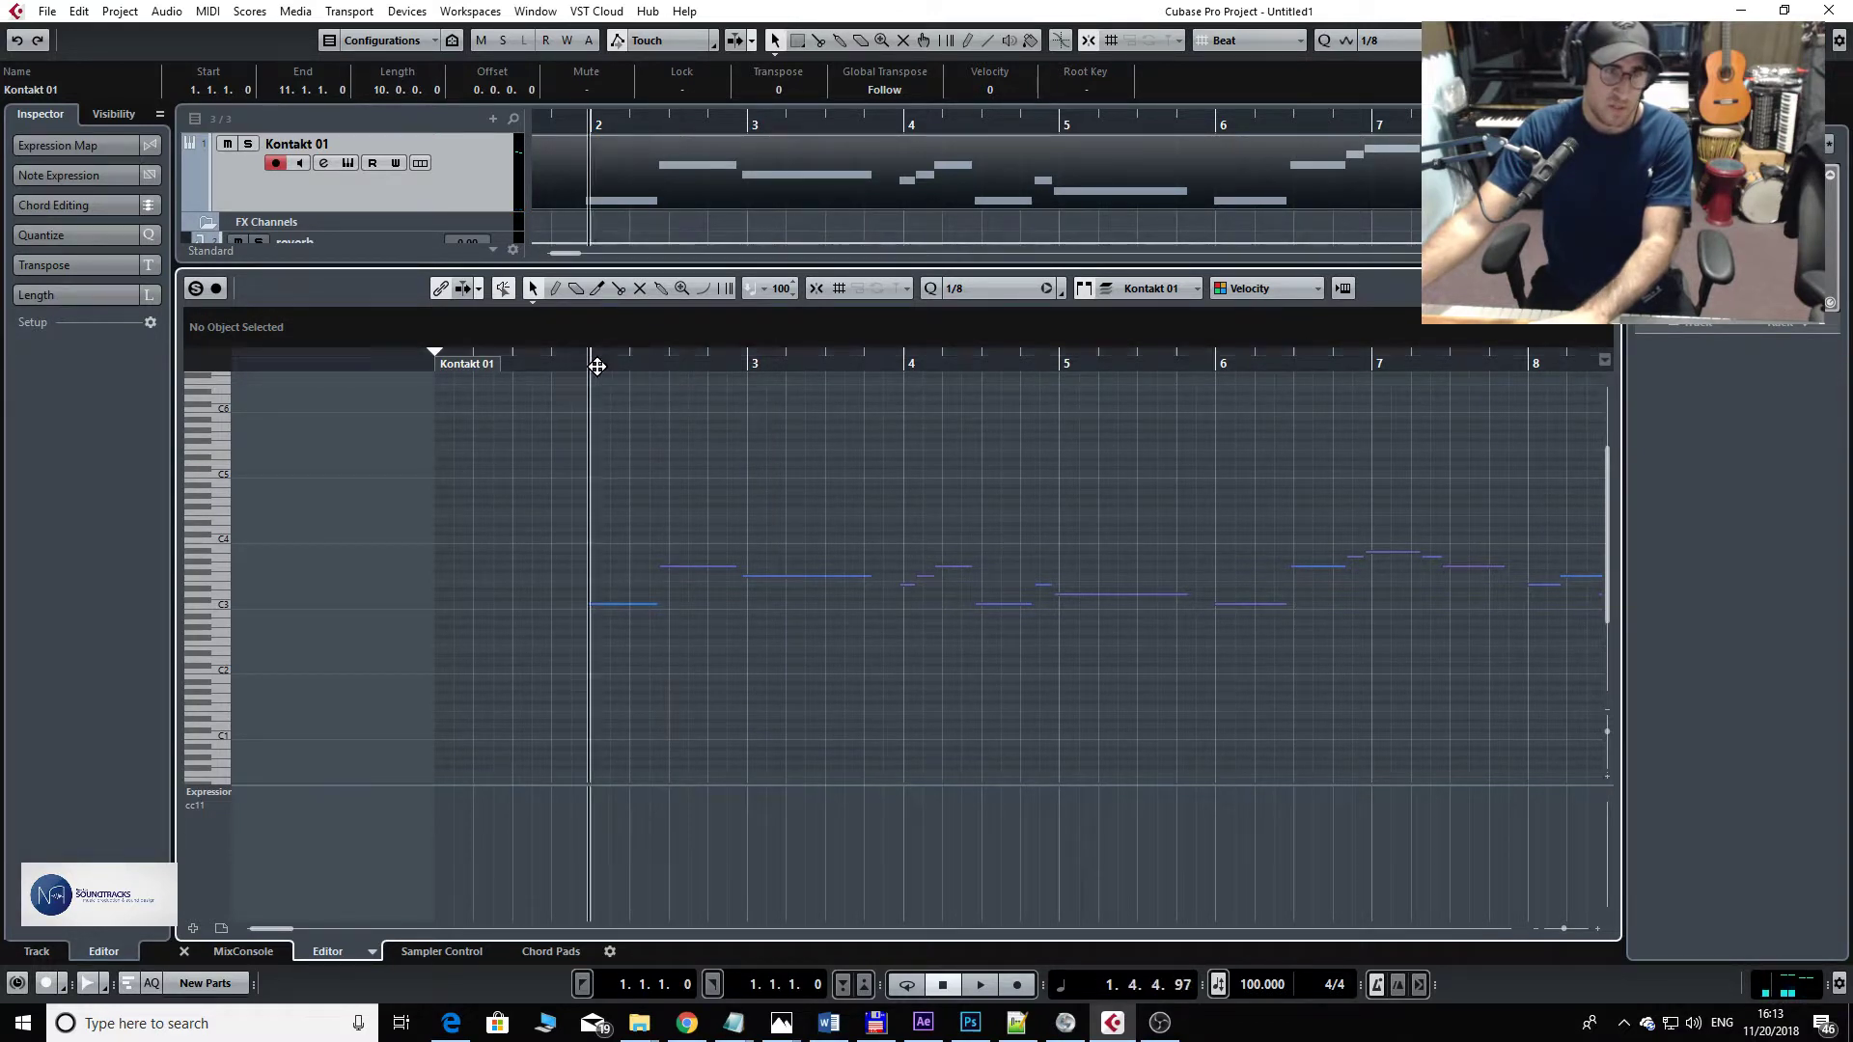
- Move the cursor note by note through the melody from bar 2 to bar 4 and return it to the second note
click(627, 365)
click(664, 365)
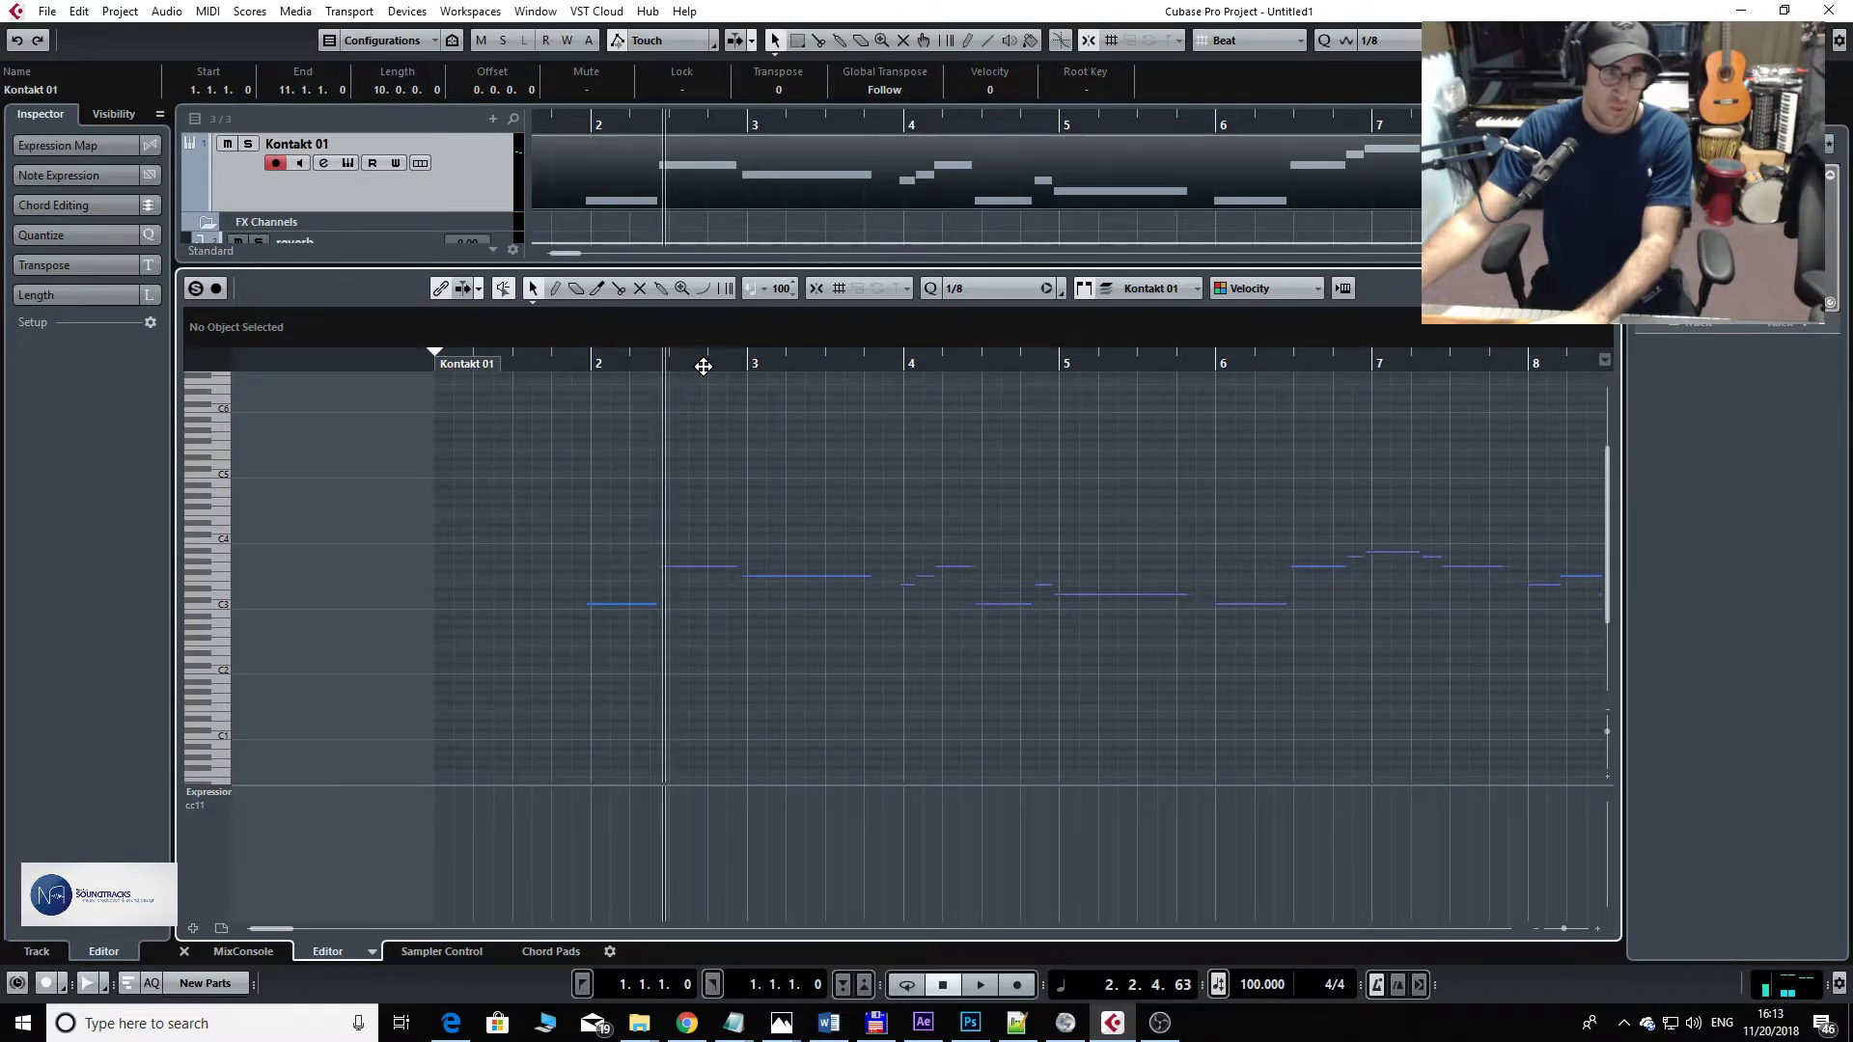
click(703, 365)
click(747, 365)
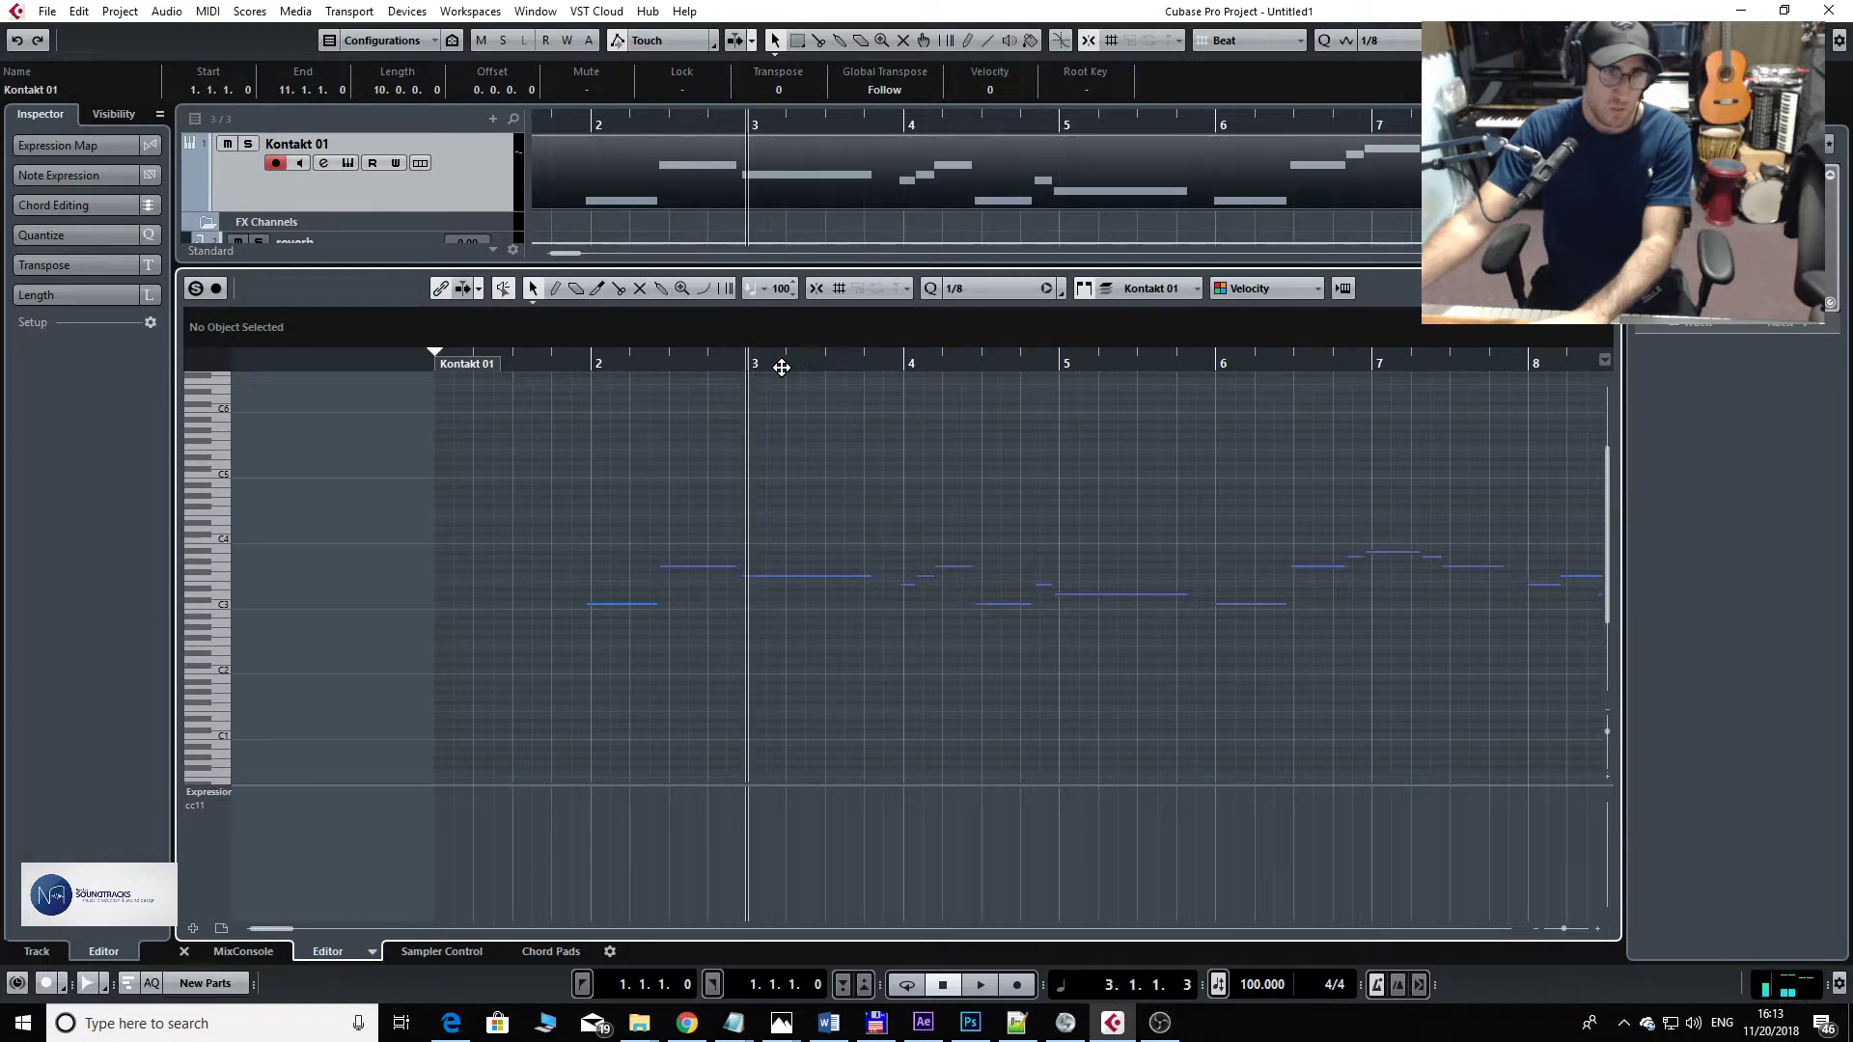
click(786, 368)
click(823, 368)
click(874, 367)
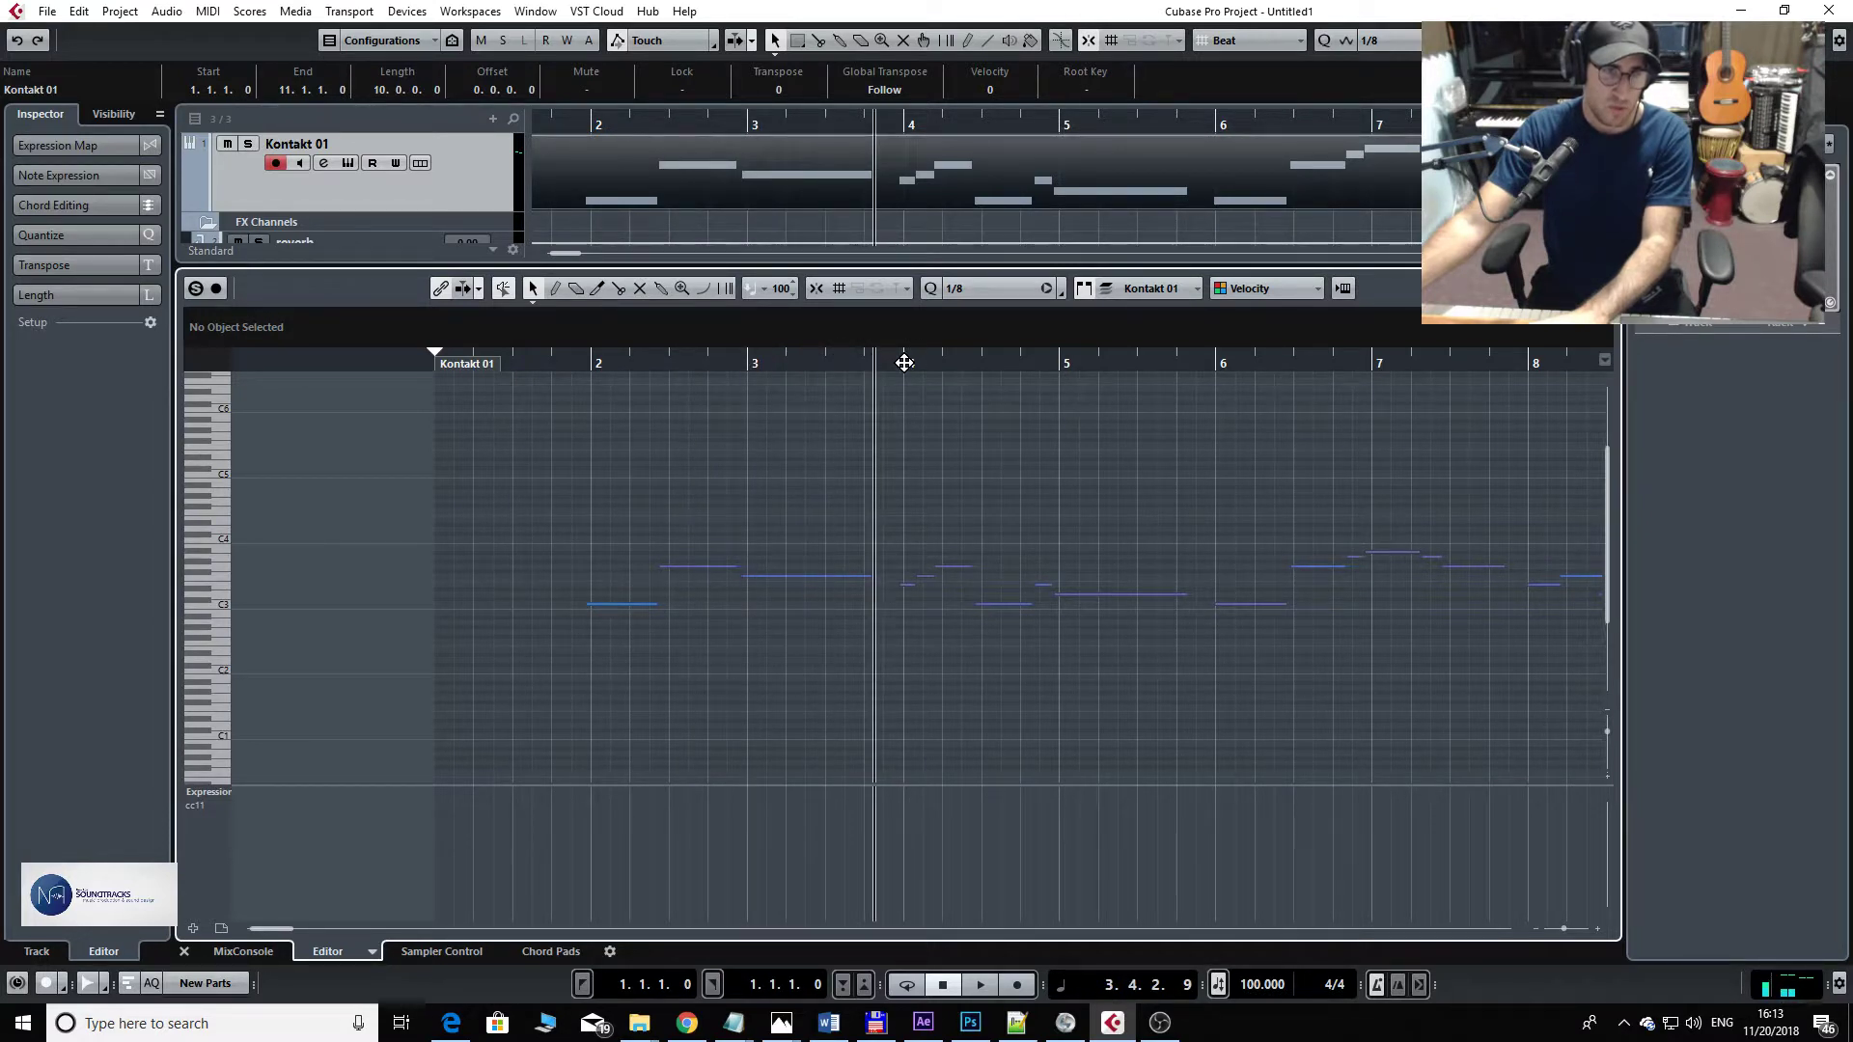
click(904, 367)
click(668, 367)
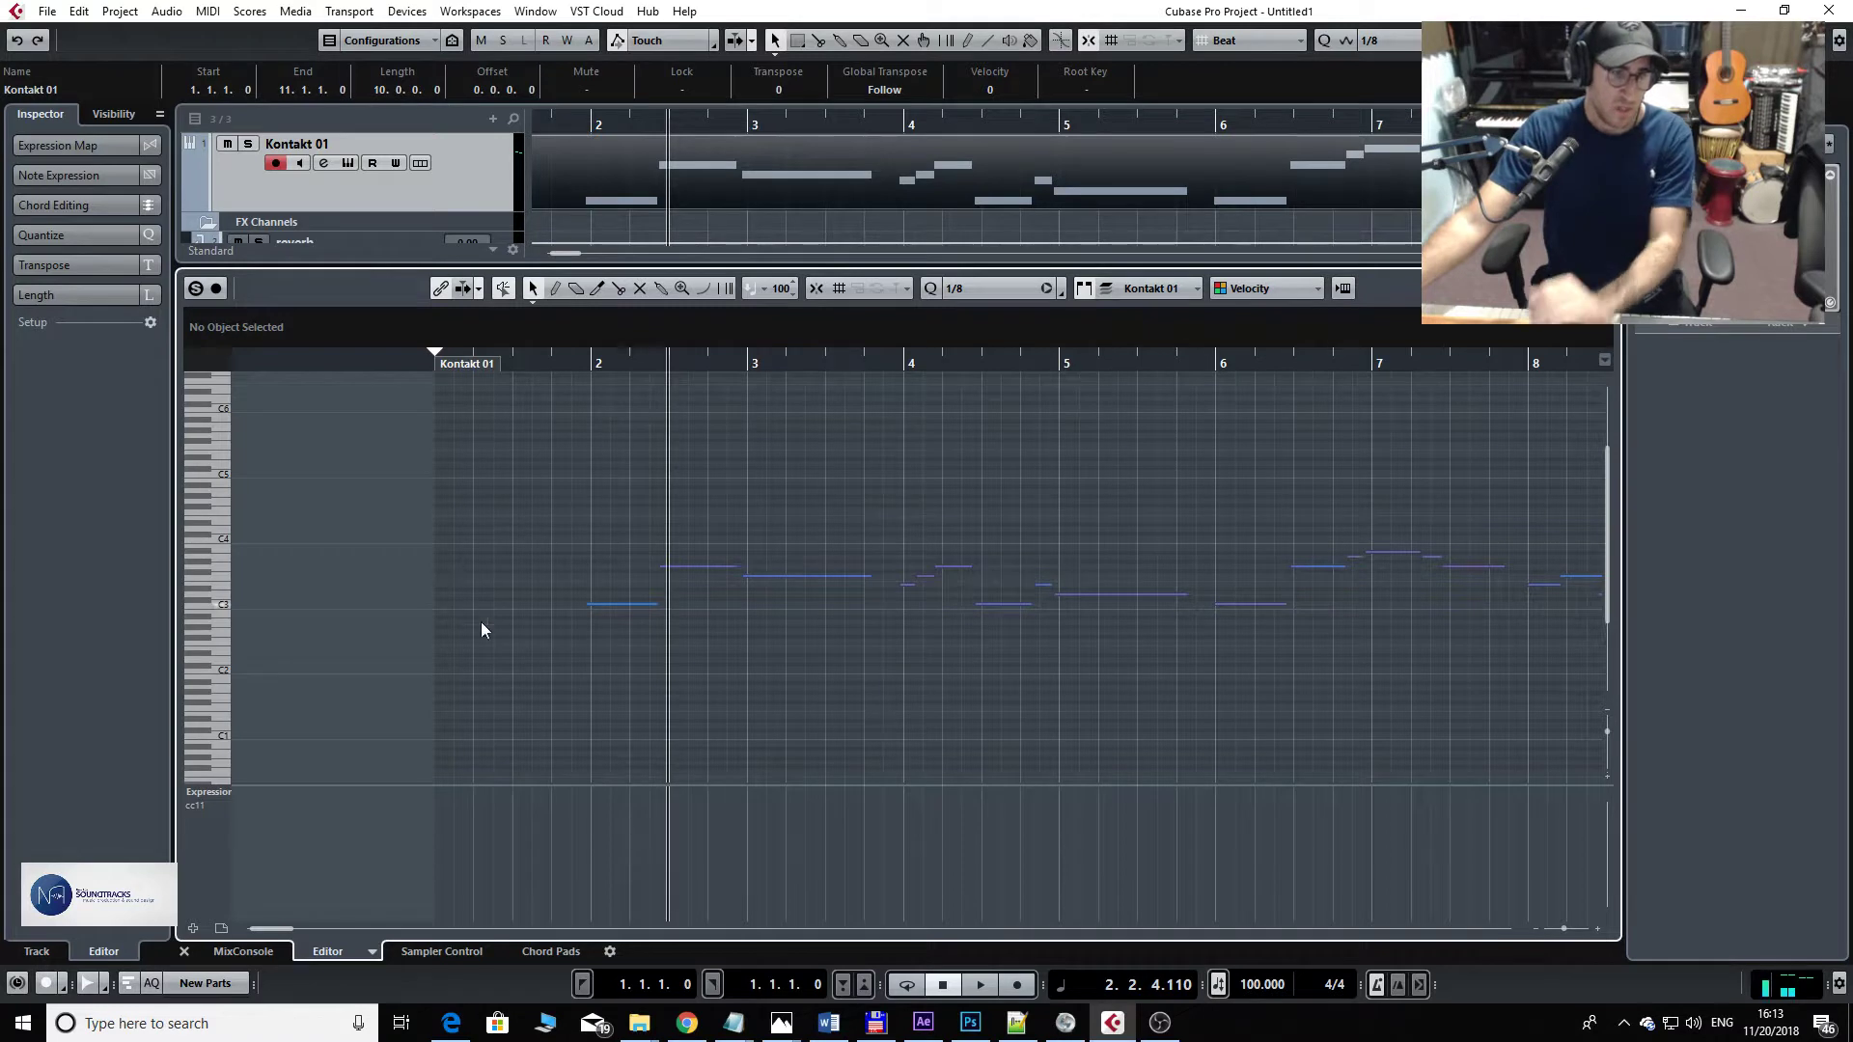
- Draw three parabolic CC11 expression swells from bar 2 to bar 5, each rising to about mid-bar and falling again, redrawing the first rise
click(701, 289)
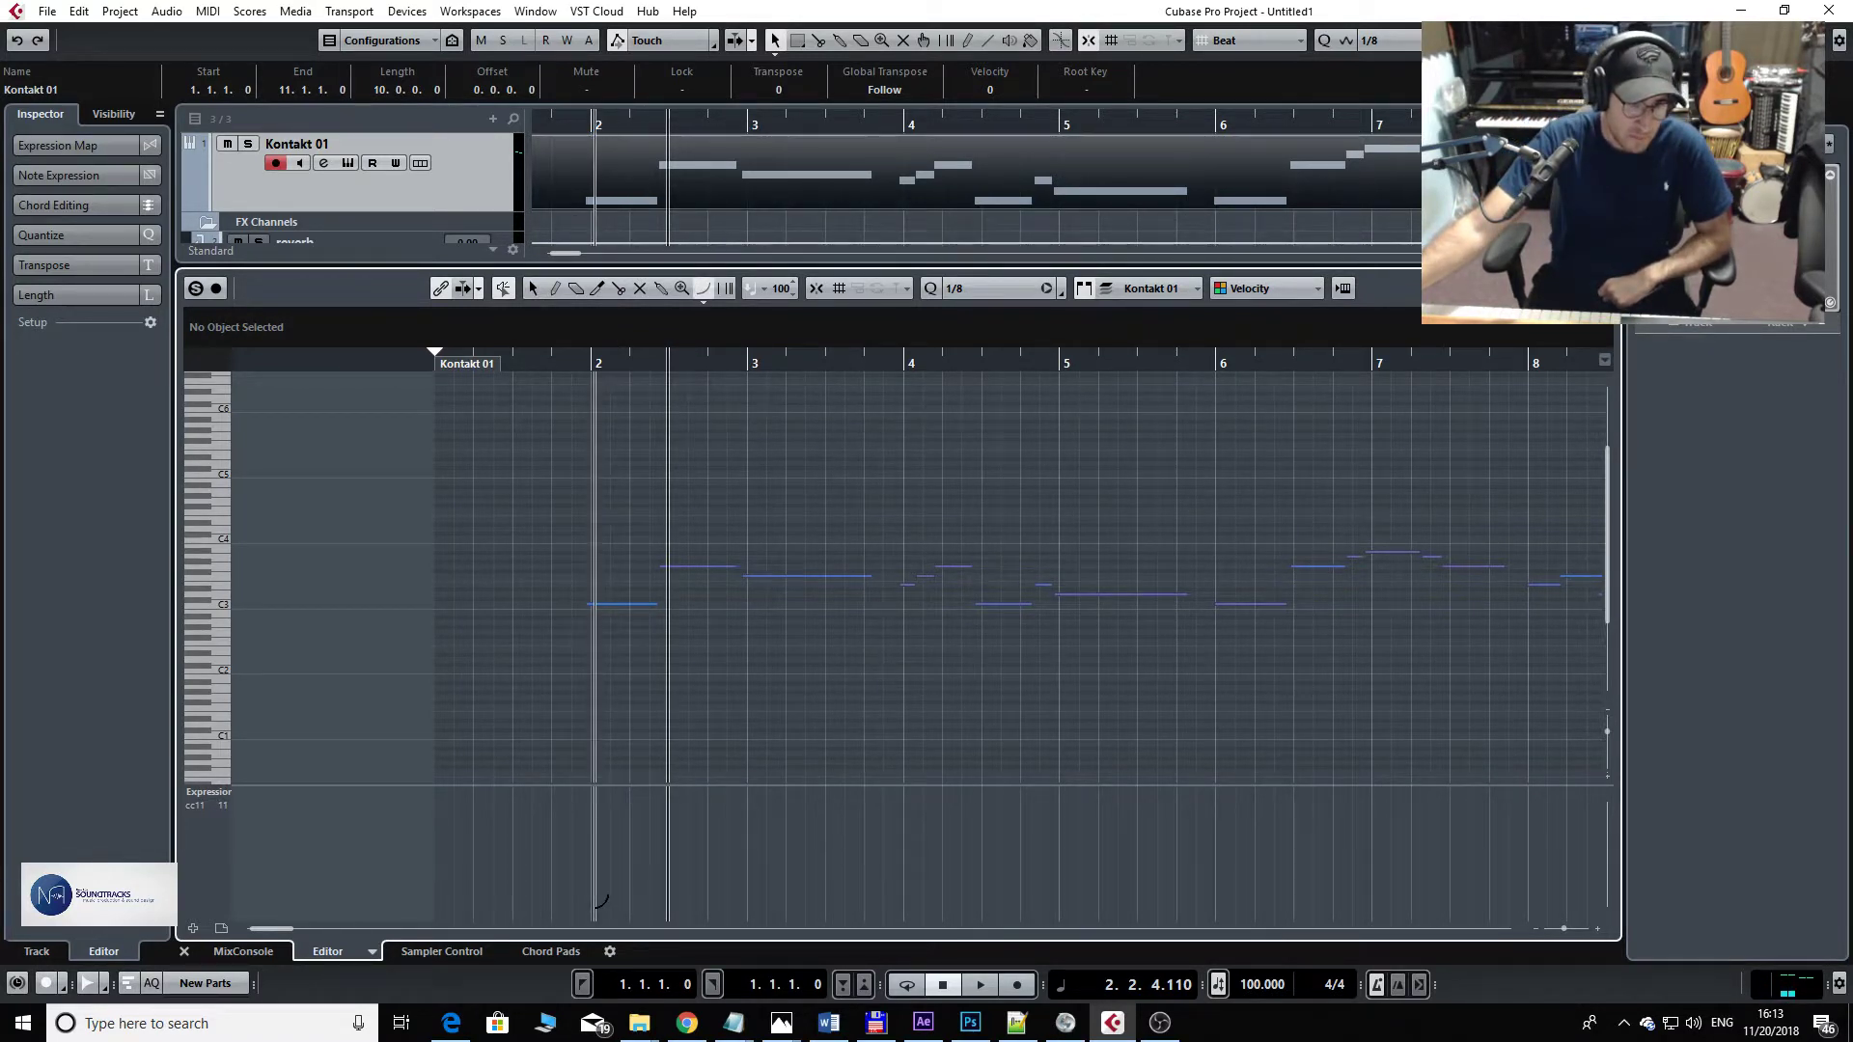
drag(598, 902, 676, 833)
key(h)
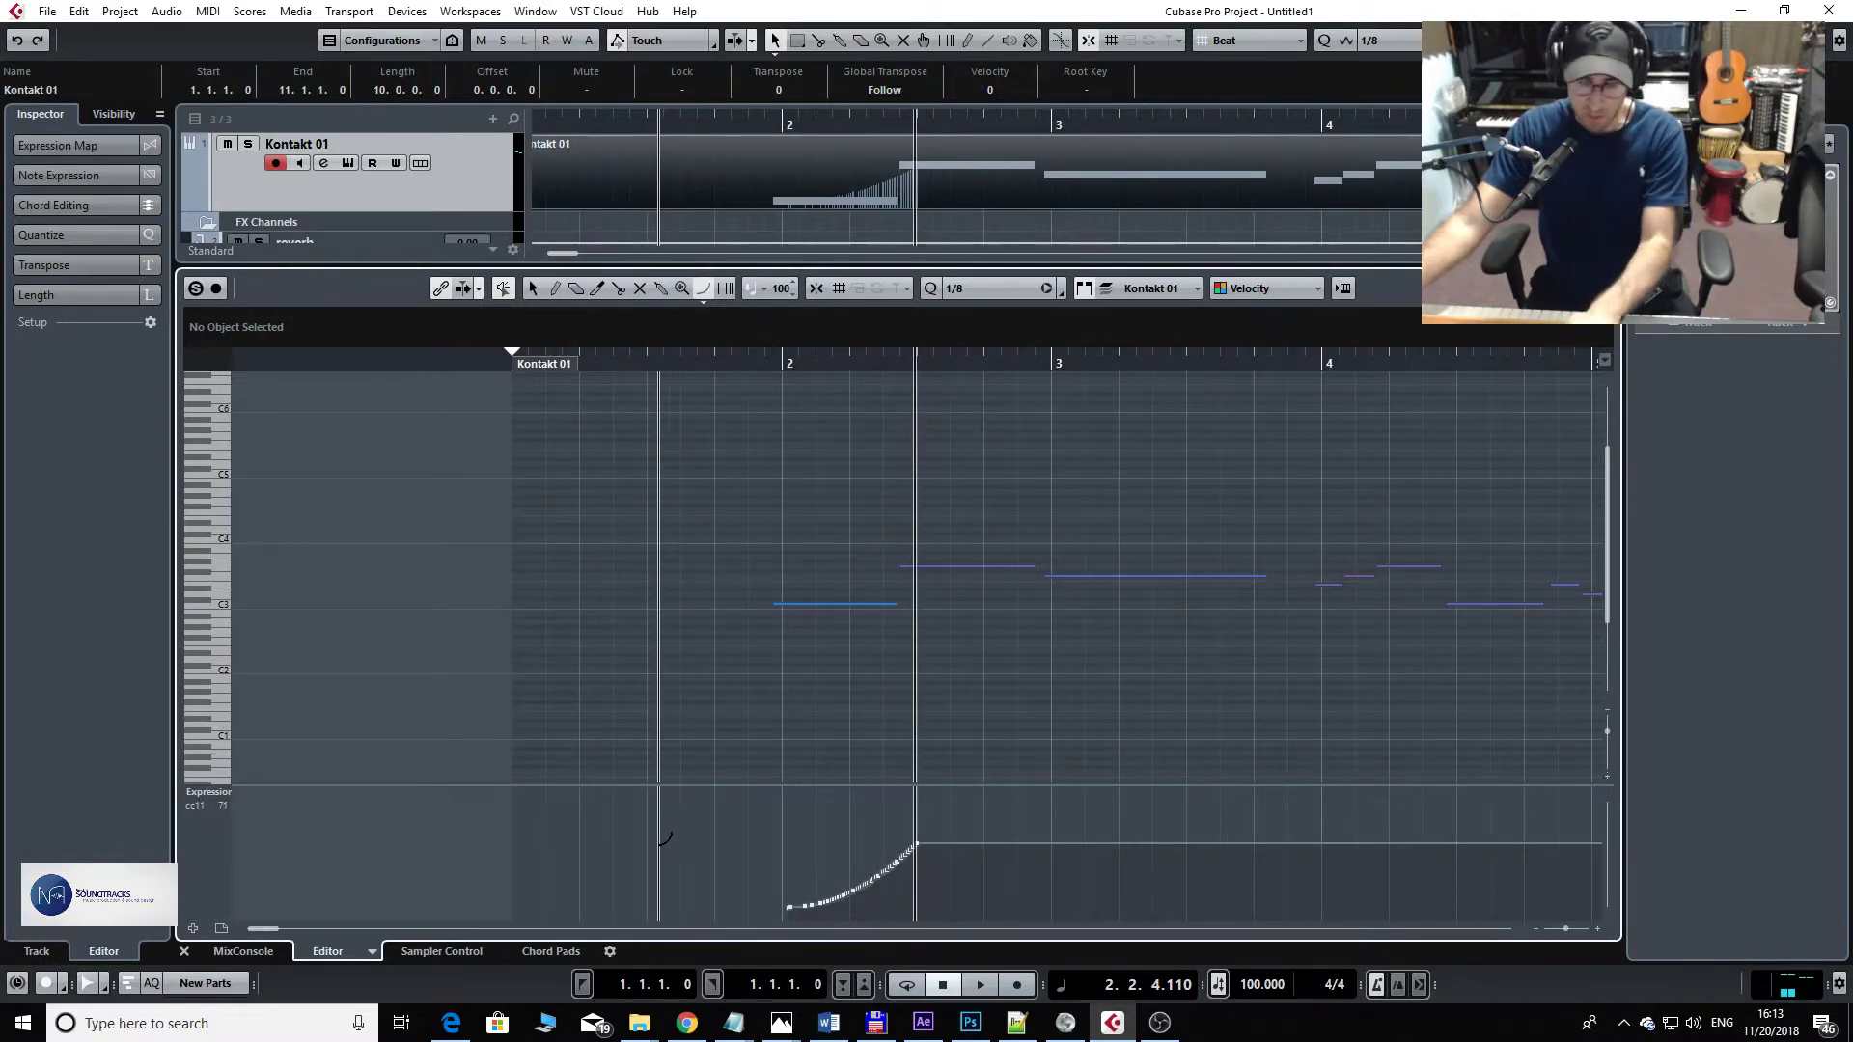
key(ctrl+z)
drag(902, 847, 786, 917)
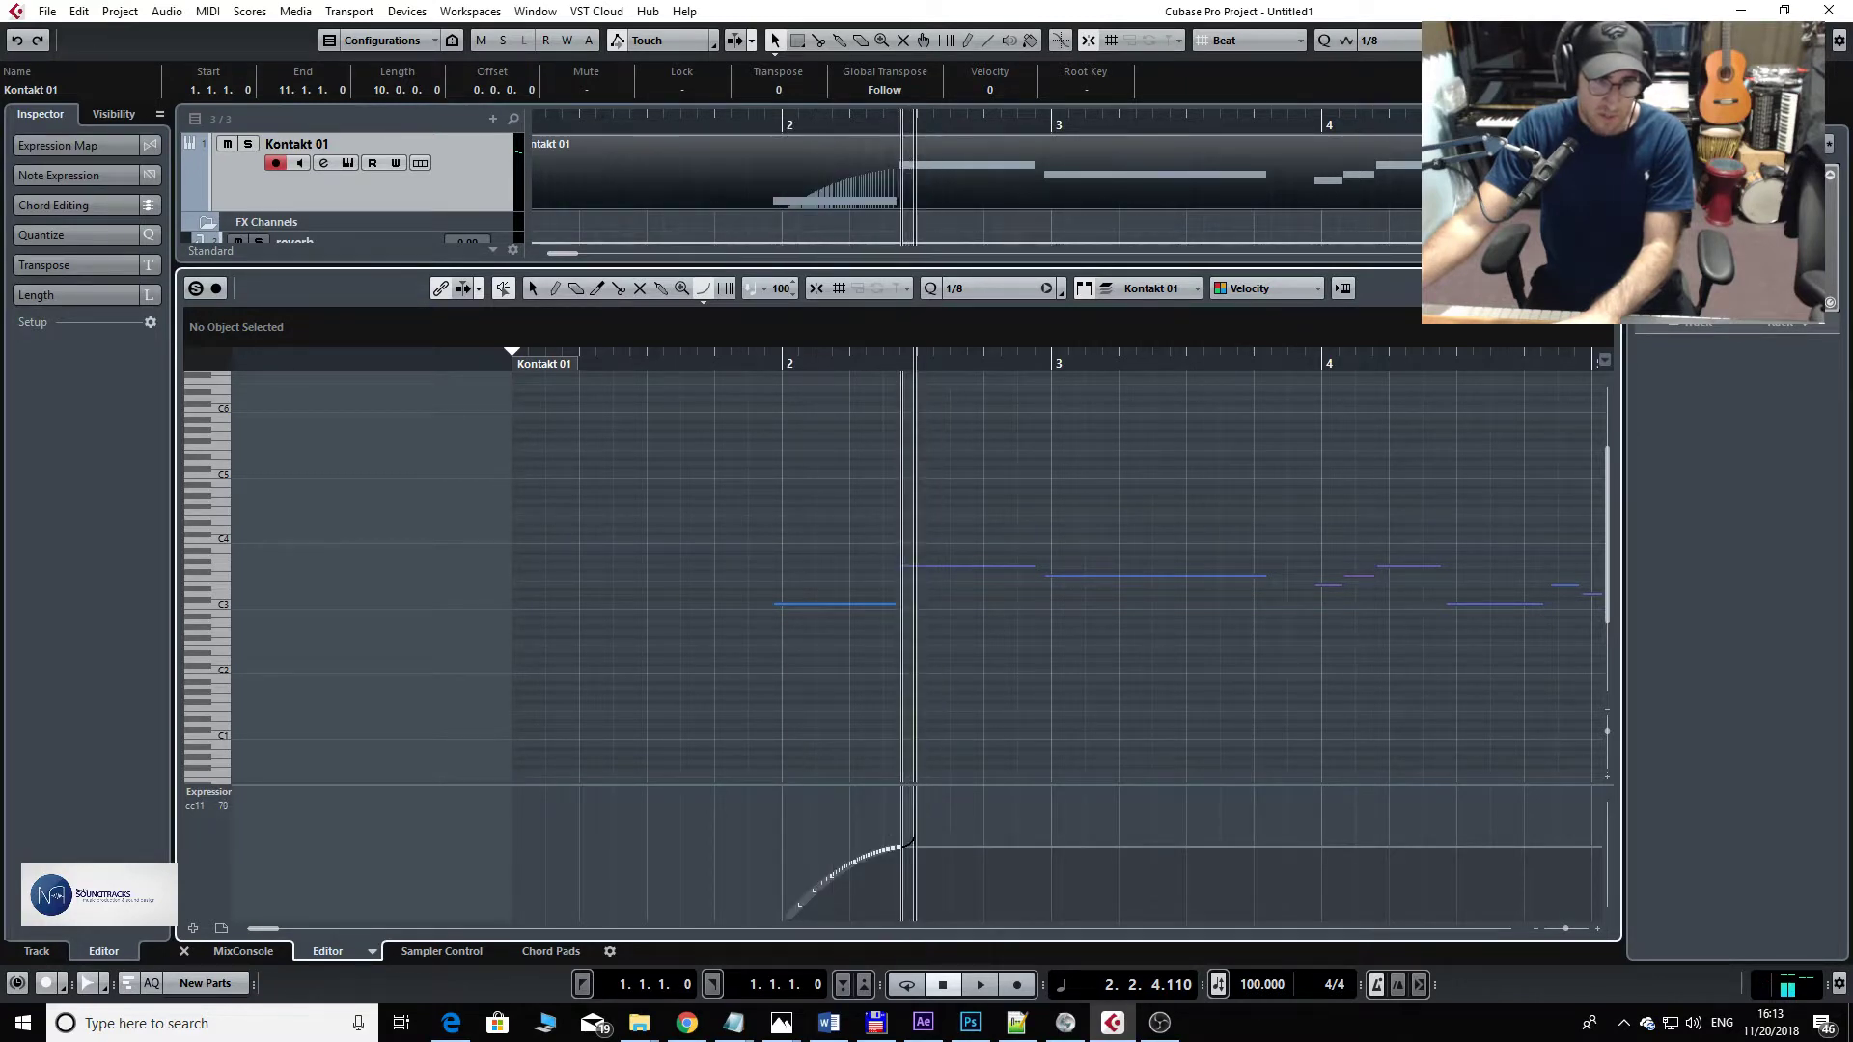
drag(918, 843, 1055, 903)
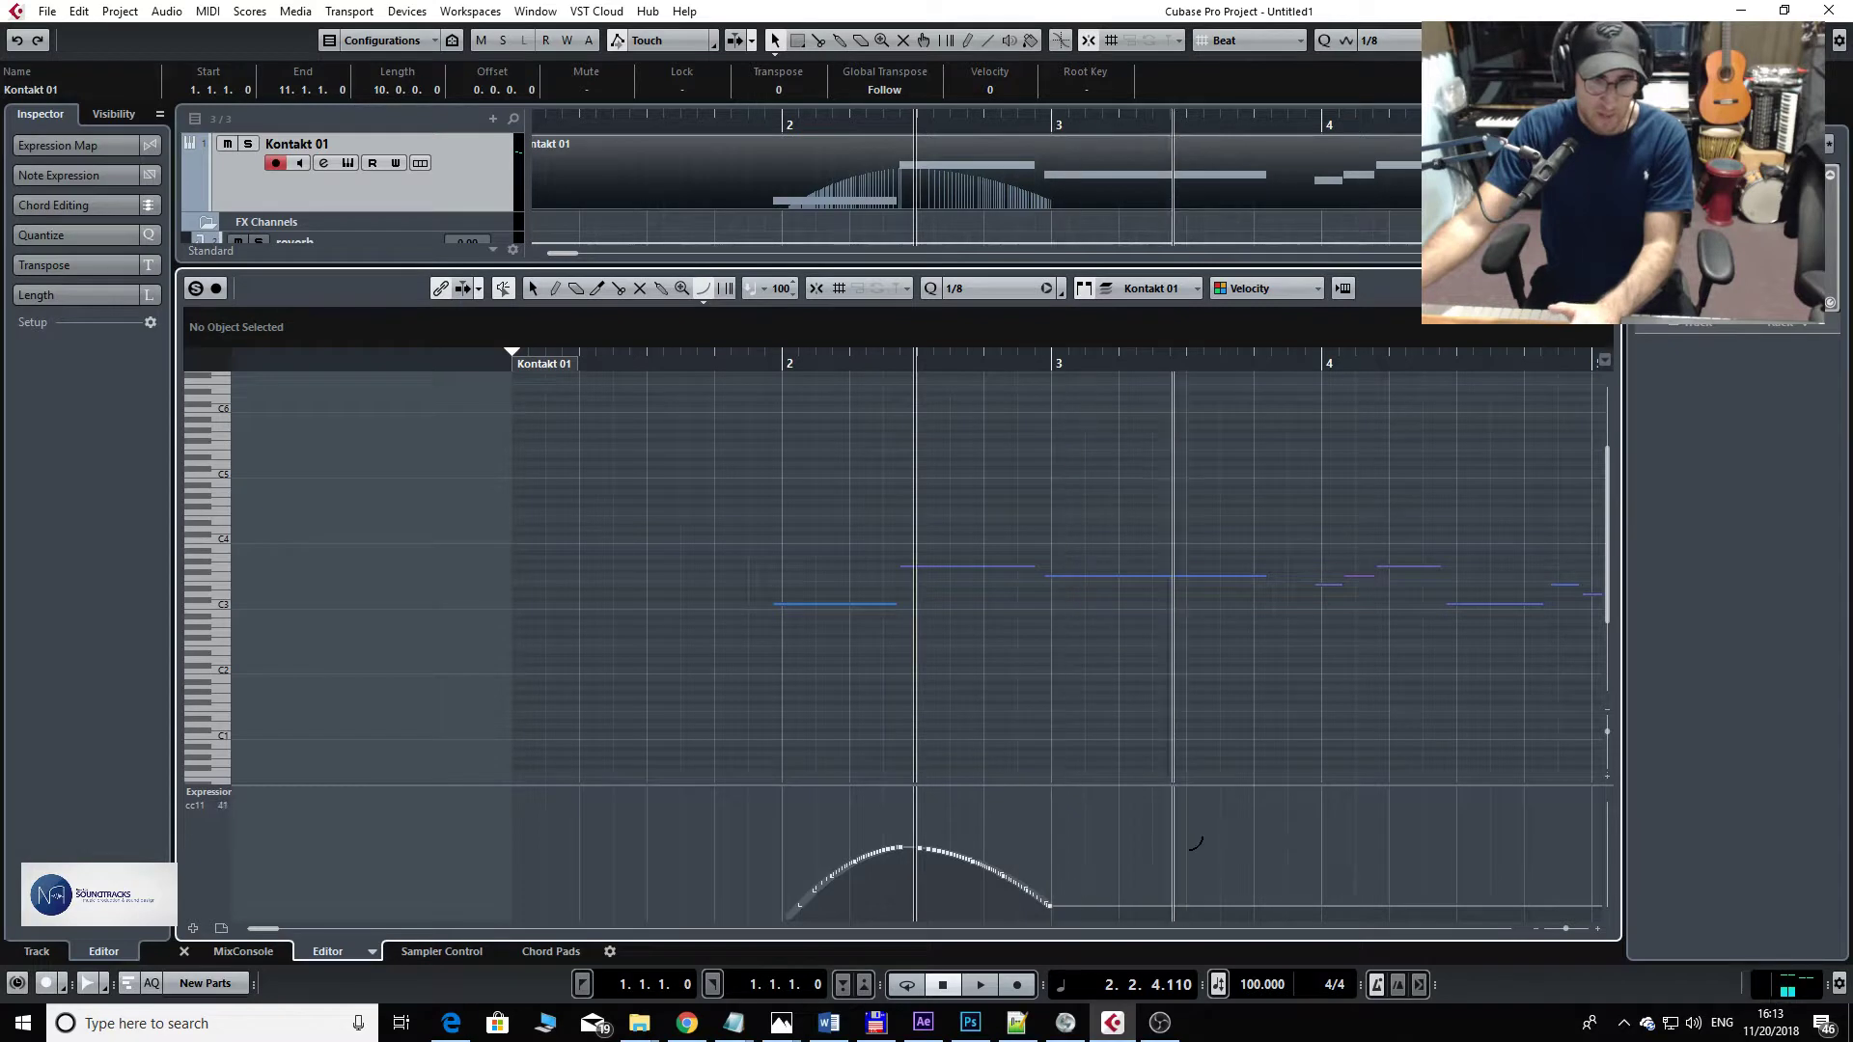
drag(1180, 844, 1050, 905)
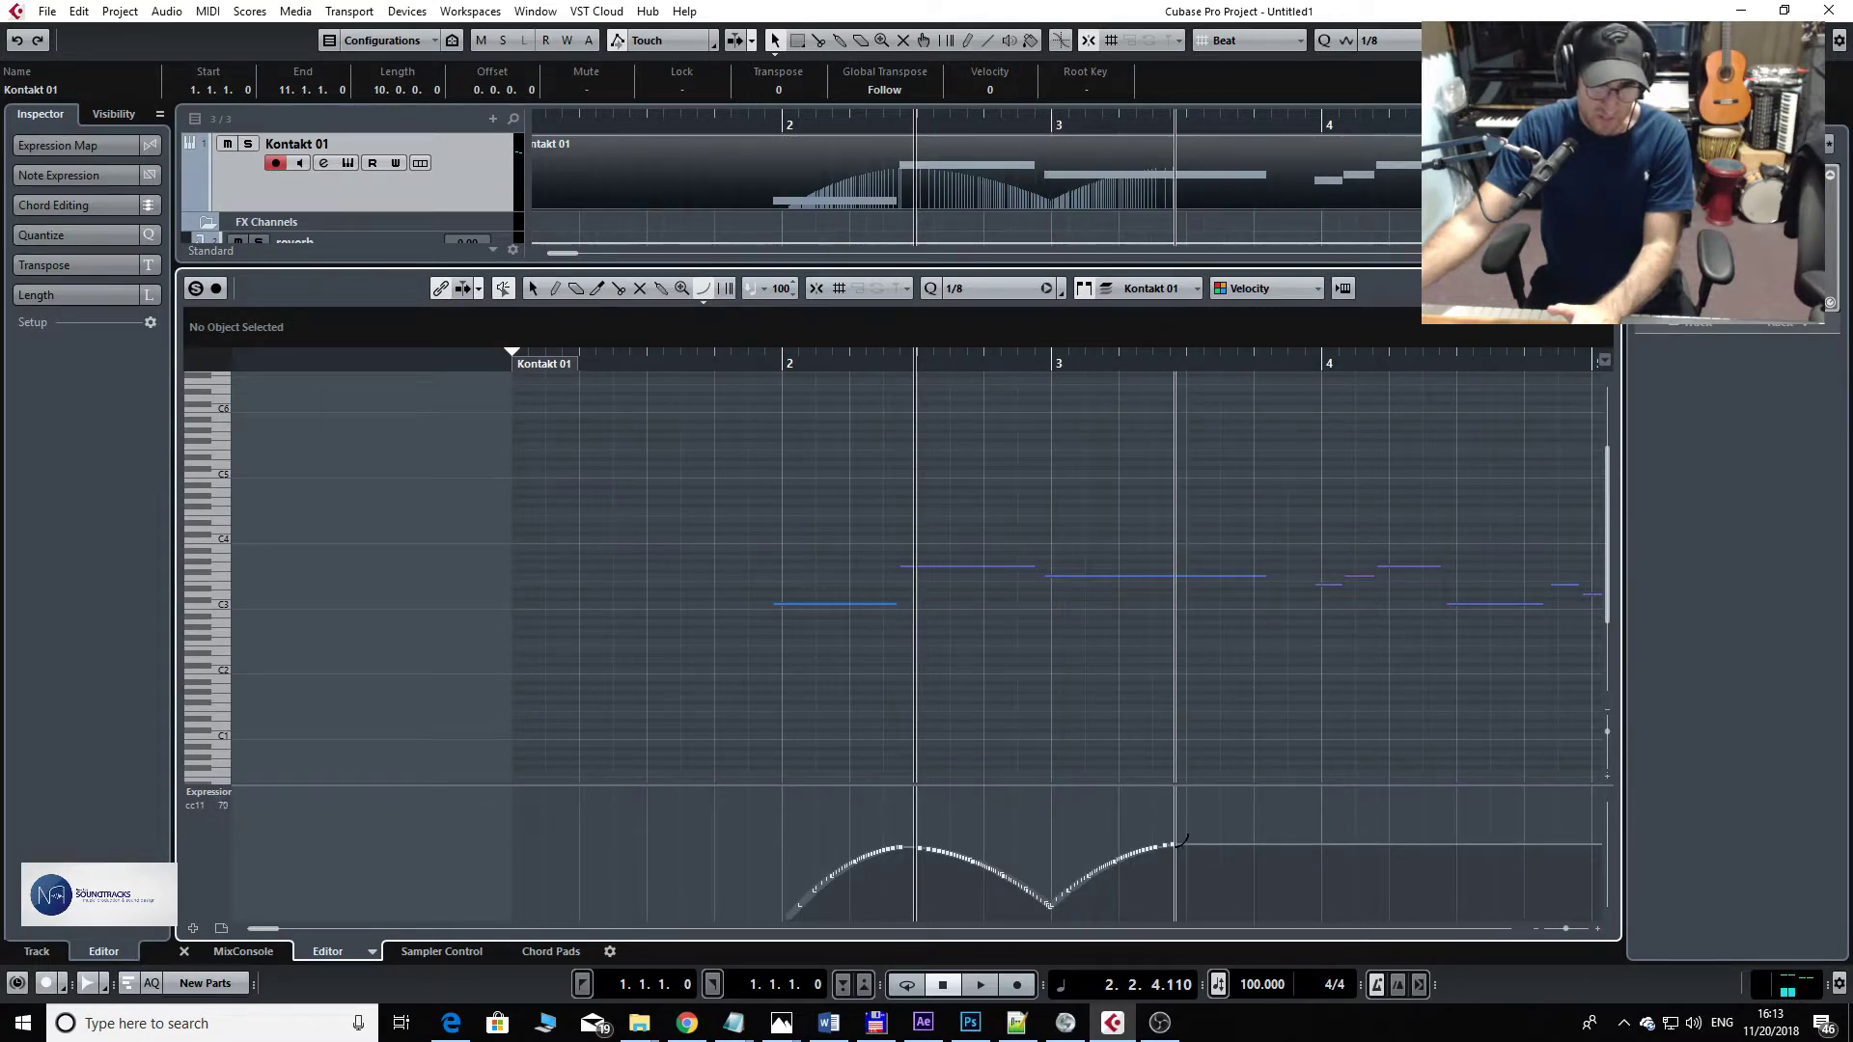
mouse_move(1175, 846)
mouse_down()
mouse_move(1320, 902)
mouse_move(1438, 830)
mouse_move(1324, 900)
mouse_up()
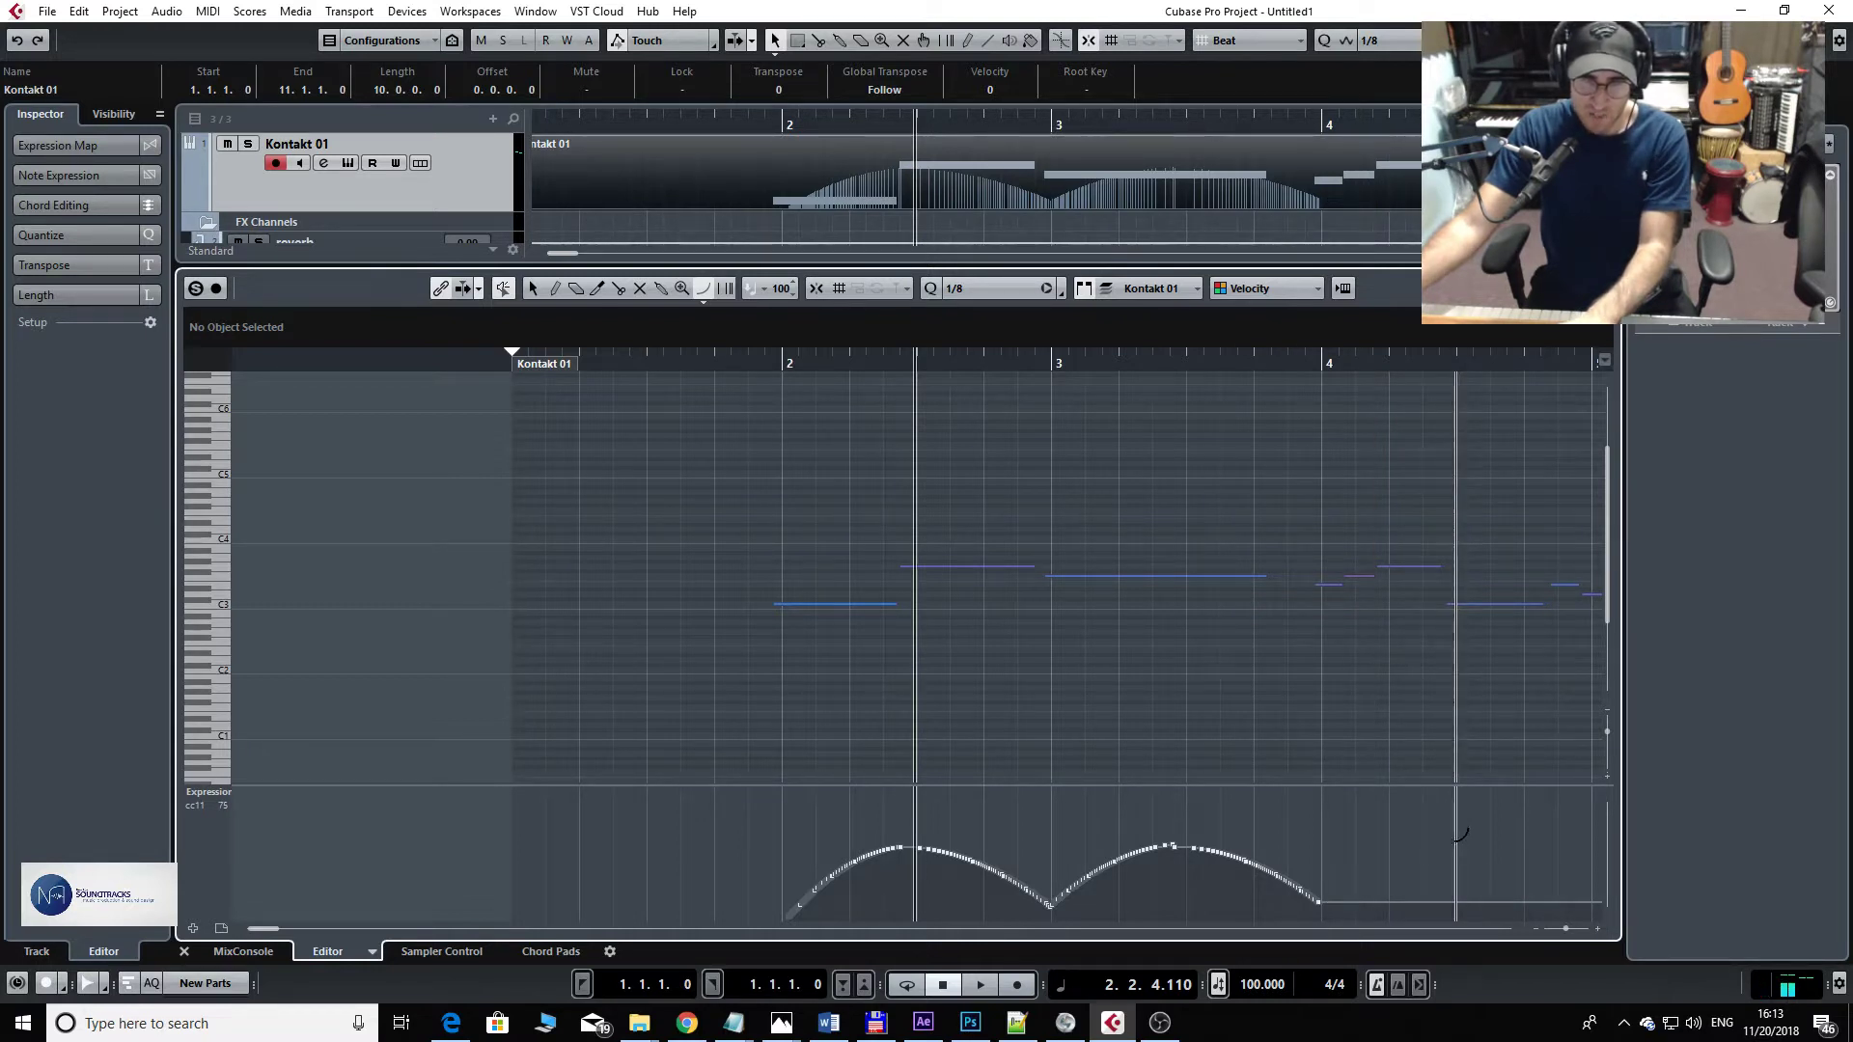
mouse_move(1317, 902)
mouse_down()
mouse_move(1455, 838)
mouse_move(1438, 842)
mouse_move(1621, 895)
mouse_up()
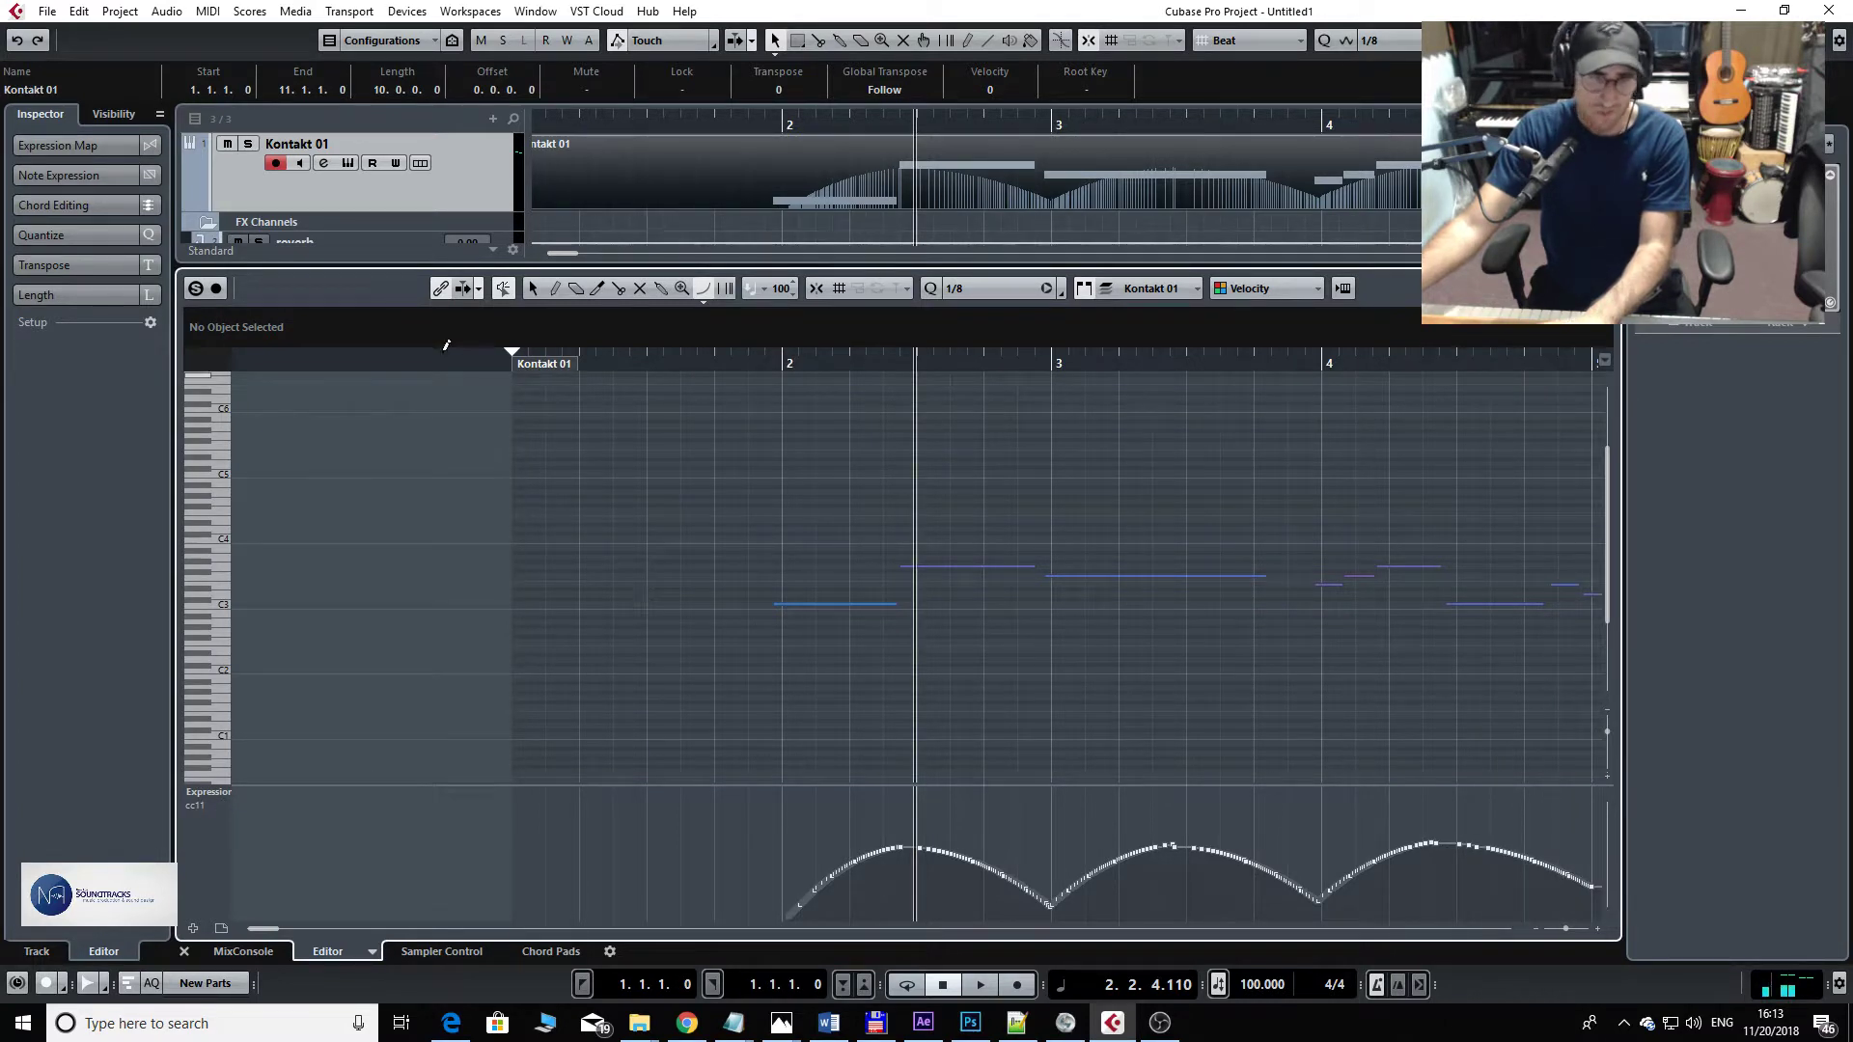
- Play back the melody with the drawn expression swells from just before bar 2 to bar 5, and return the cursor to before bar 2
click(747, 359)
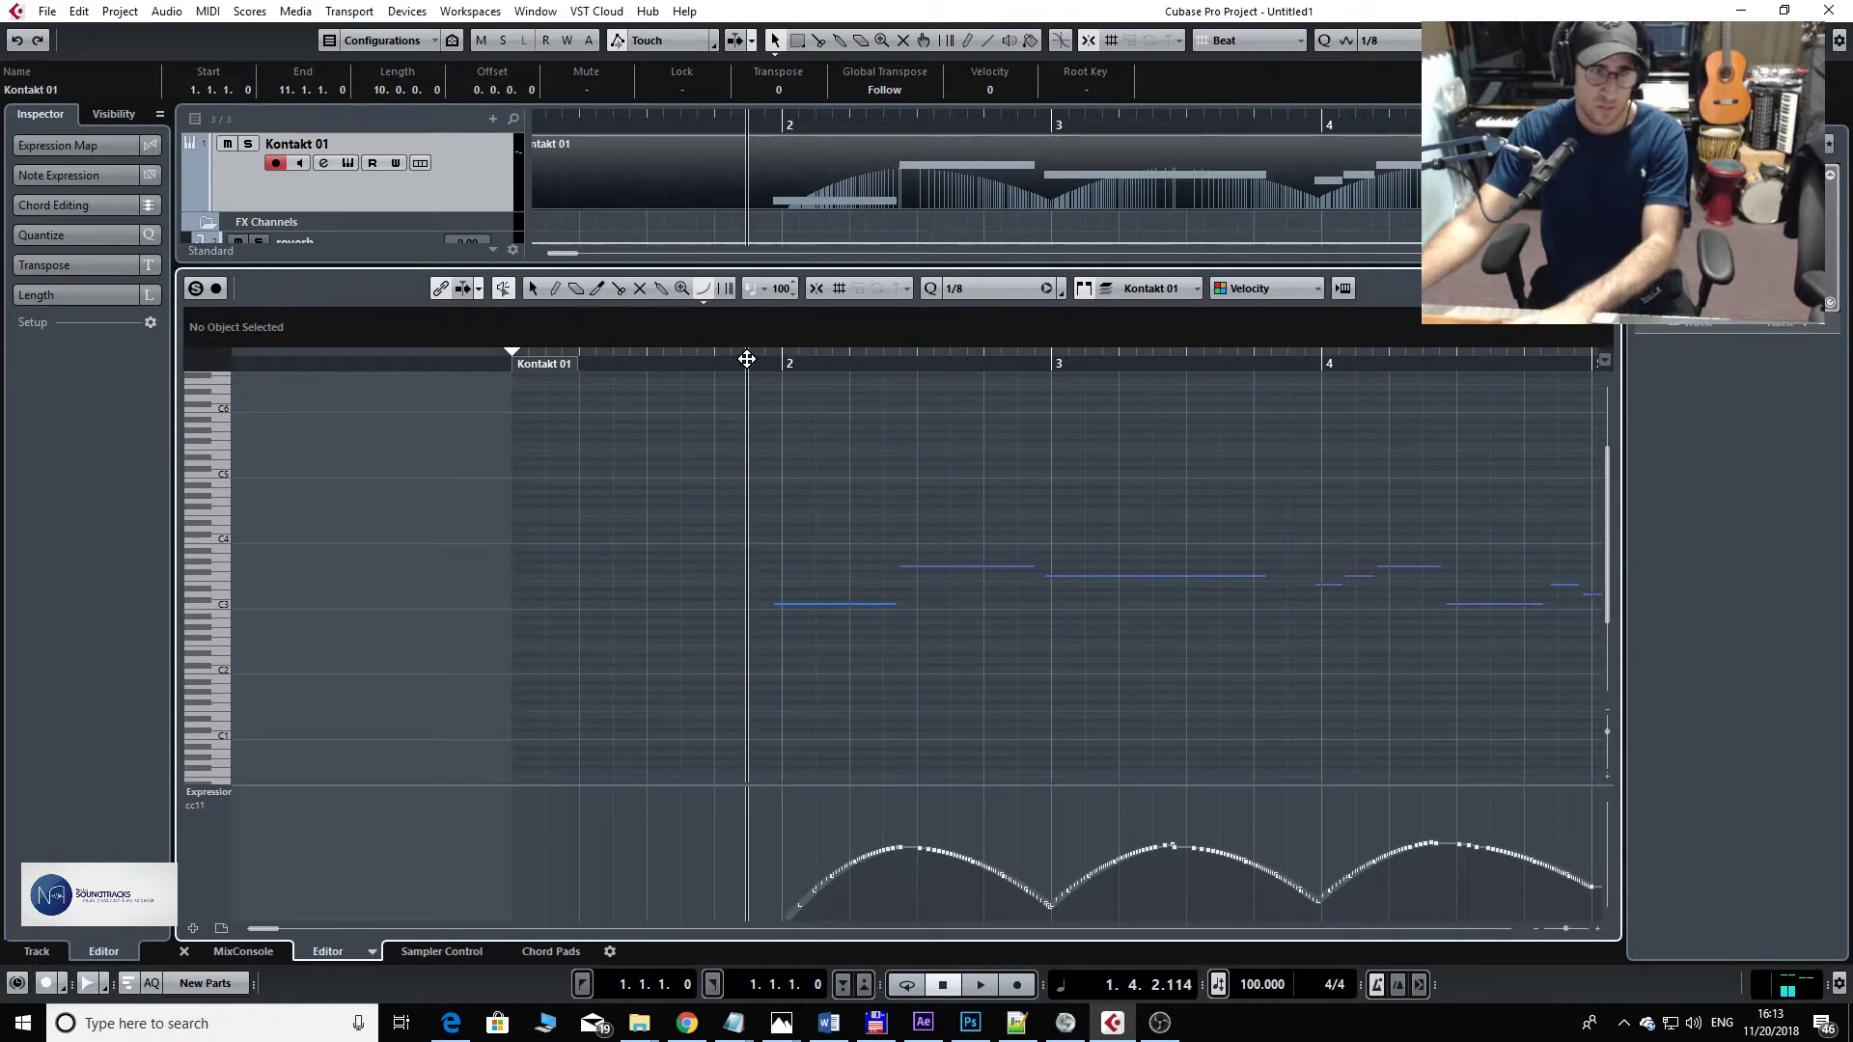
key(space)
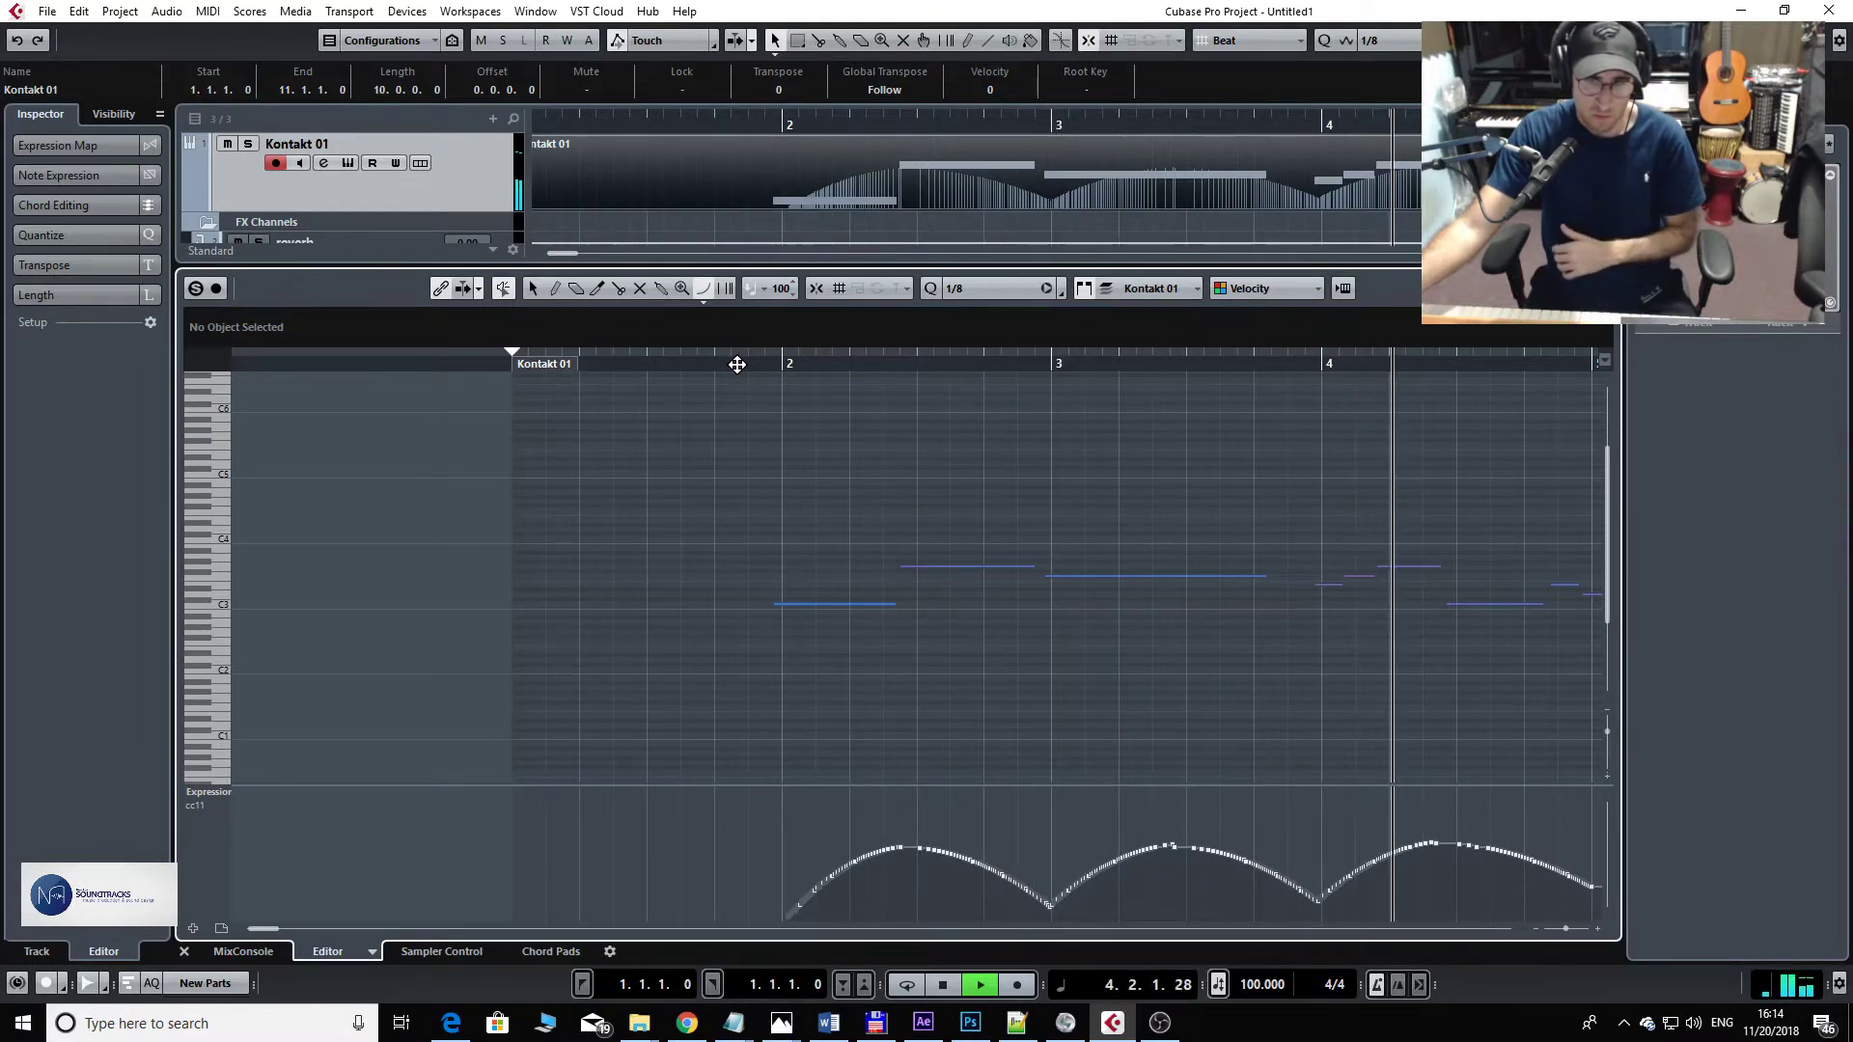
key(g)
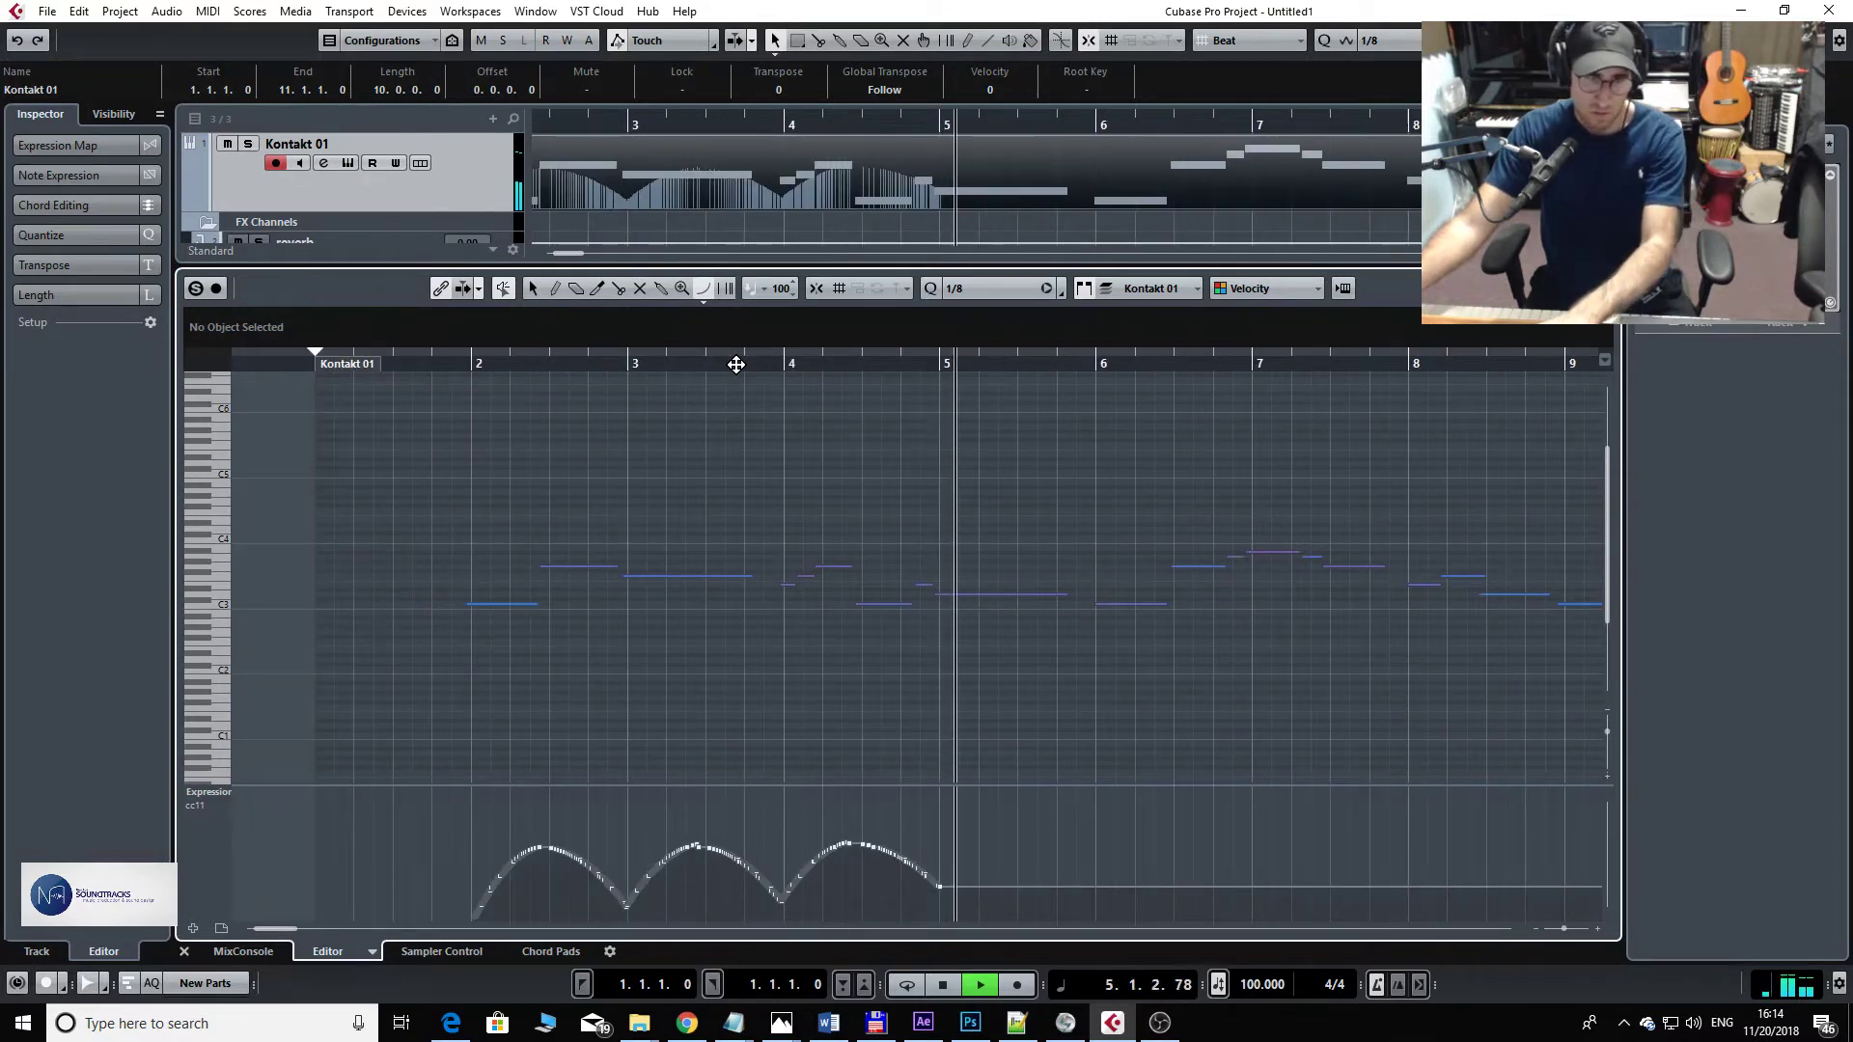
key(space)
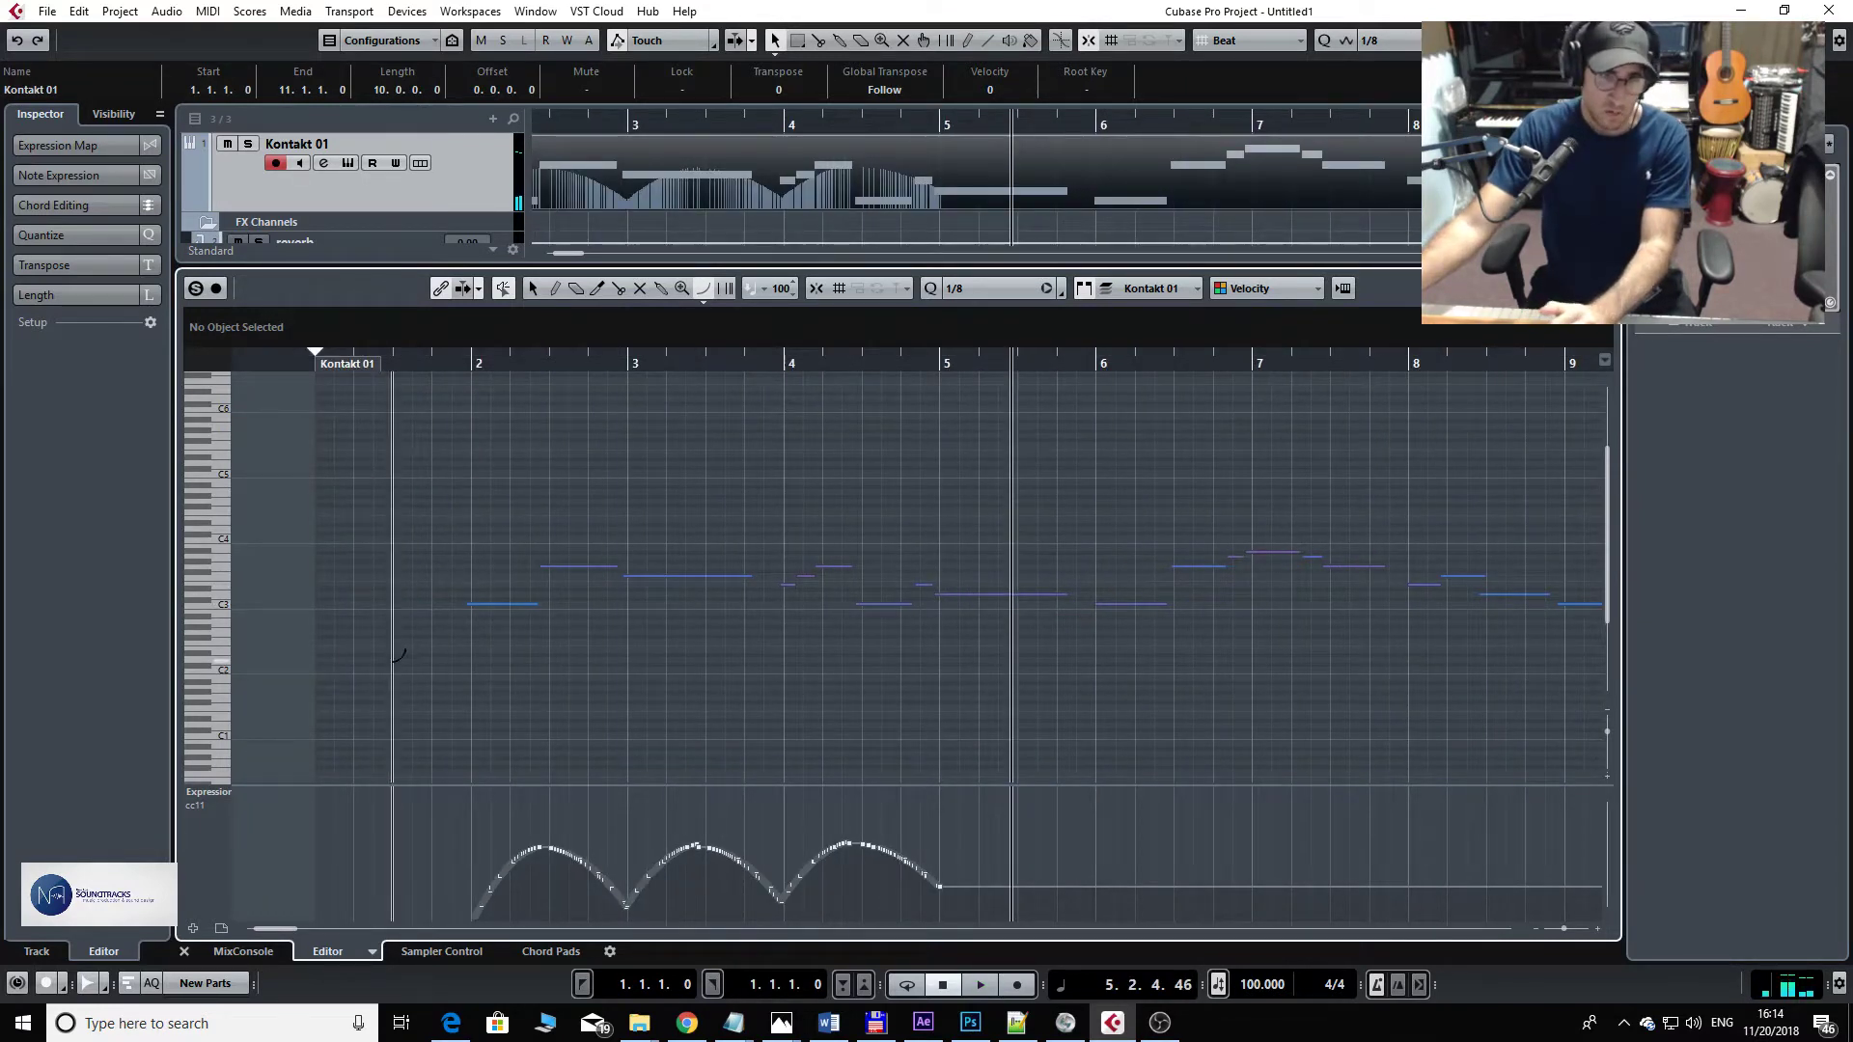
click(410, 362)
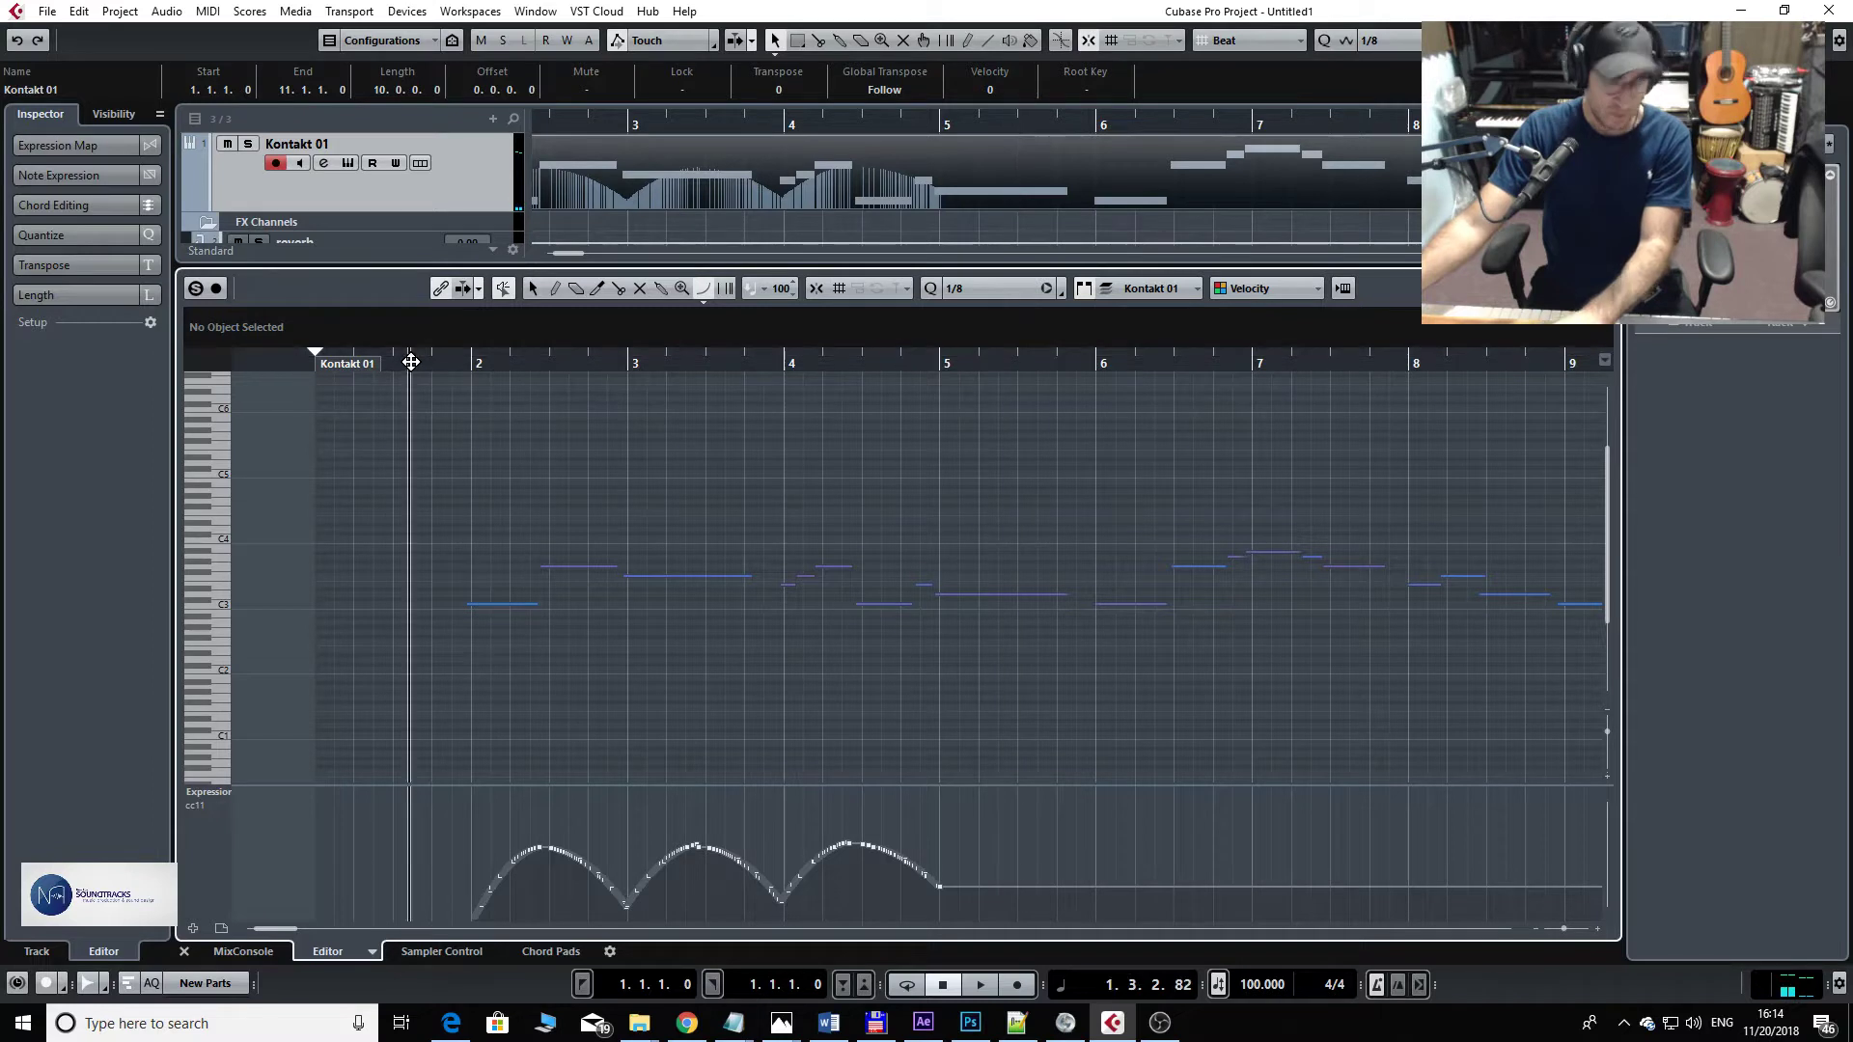
- Undo all the drawn expression curves in the CC11 lane
key(ctrl+z)
key(ctrl+z)
key(ctrl+z)
key(ctrl+z)
key(ctrl+z)
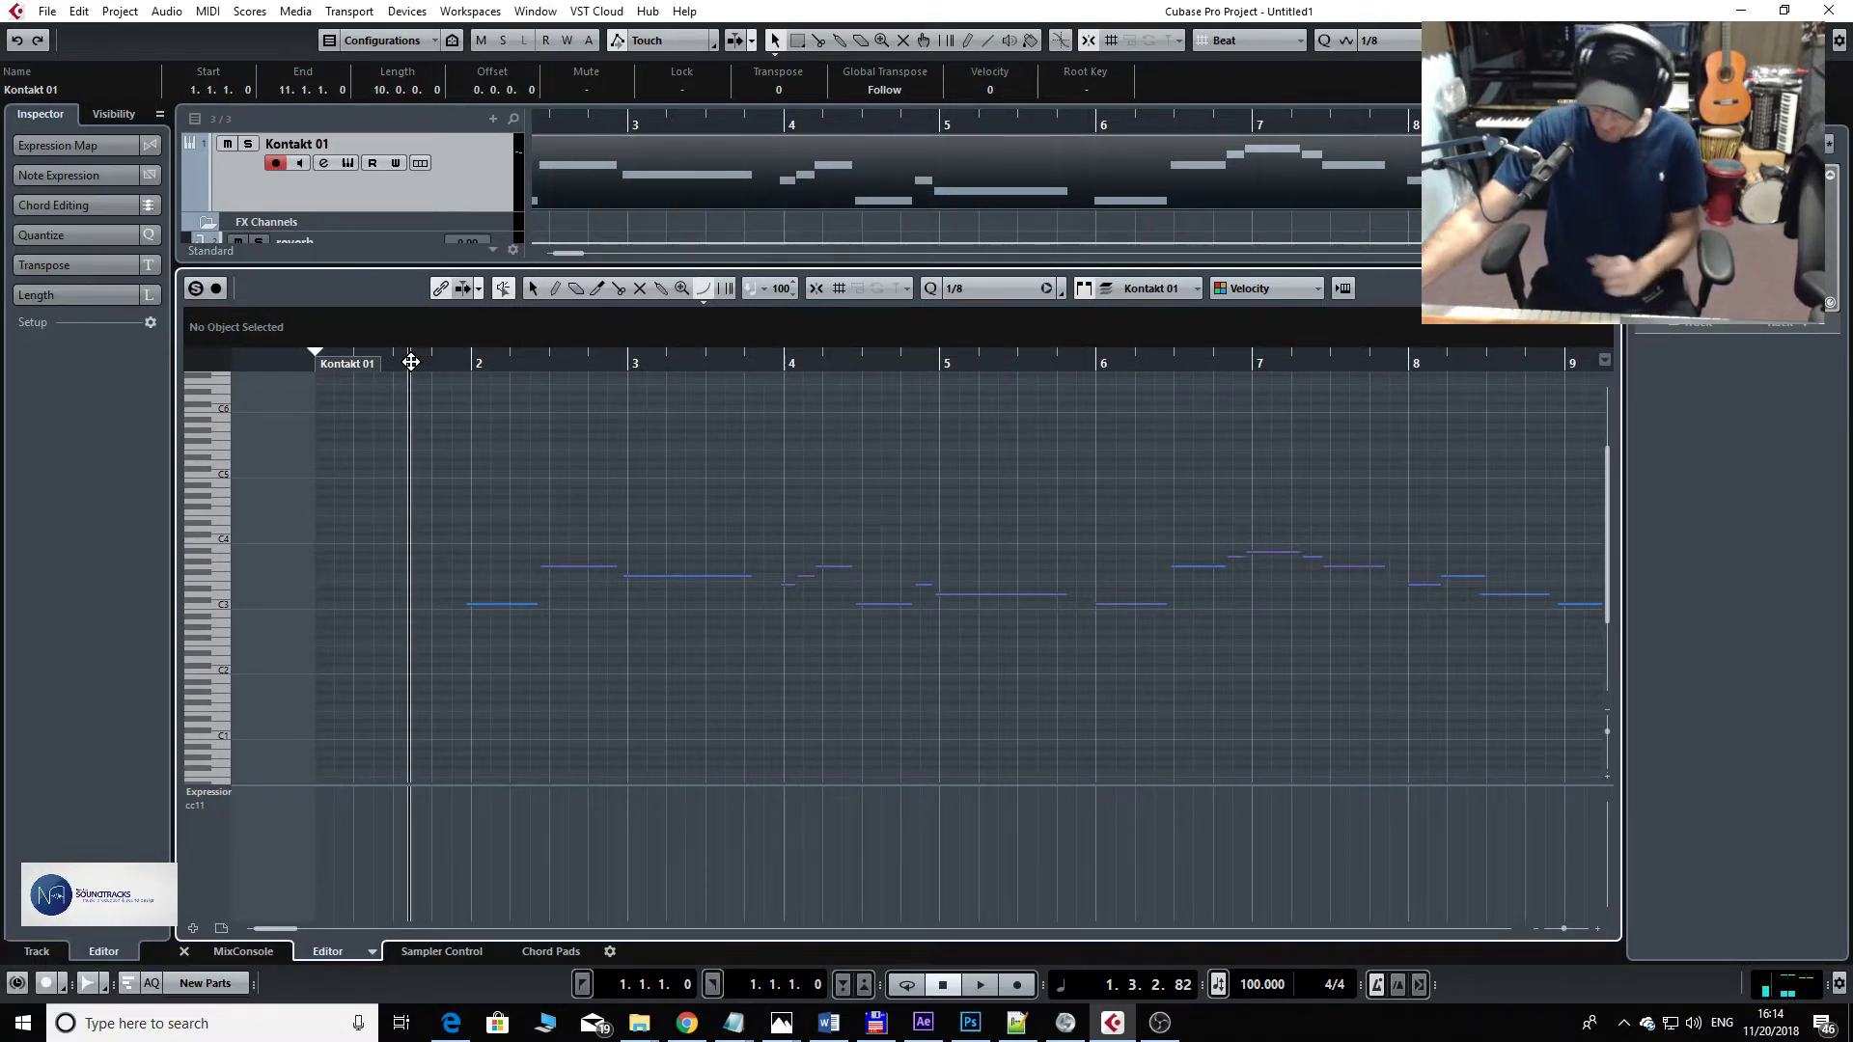
- Record a live pass of rising and falling CC11 expression over the Kontakt 01 melody from bar 1 to bar 10
key(KP_Multiply)
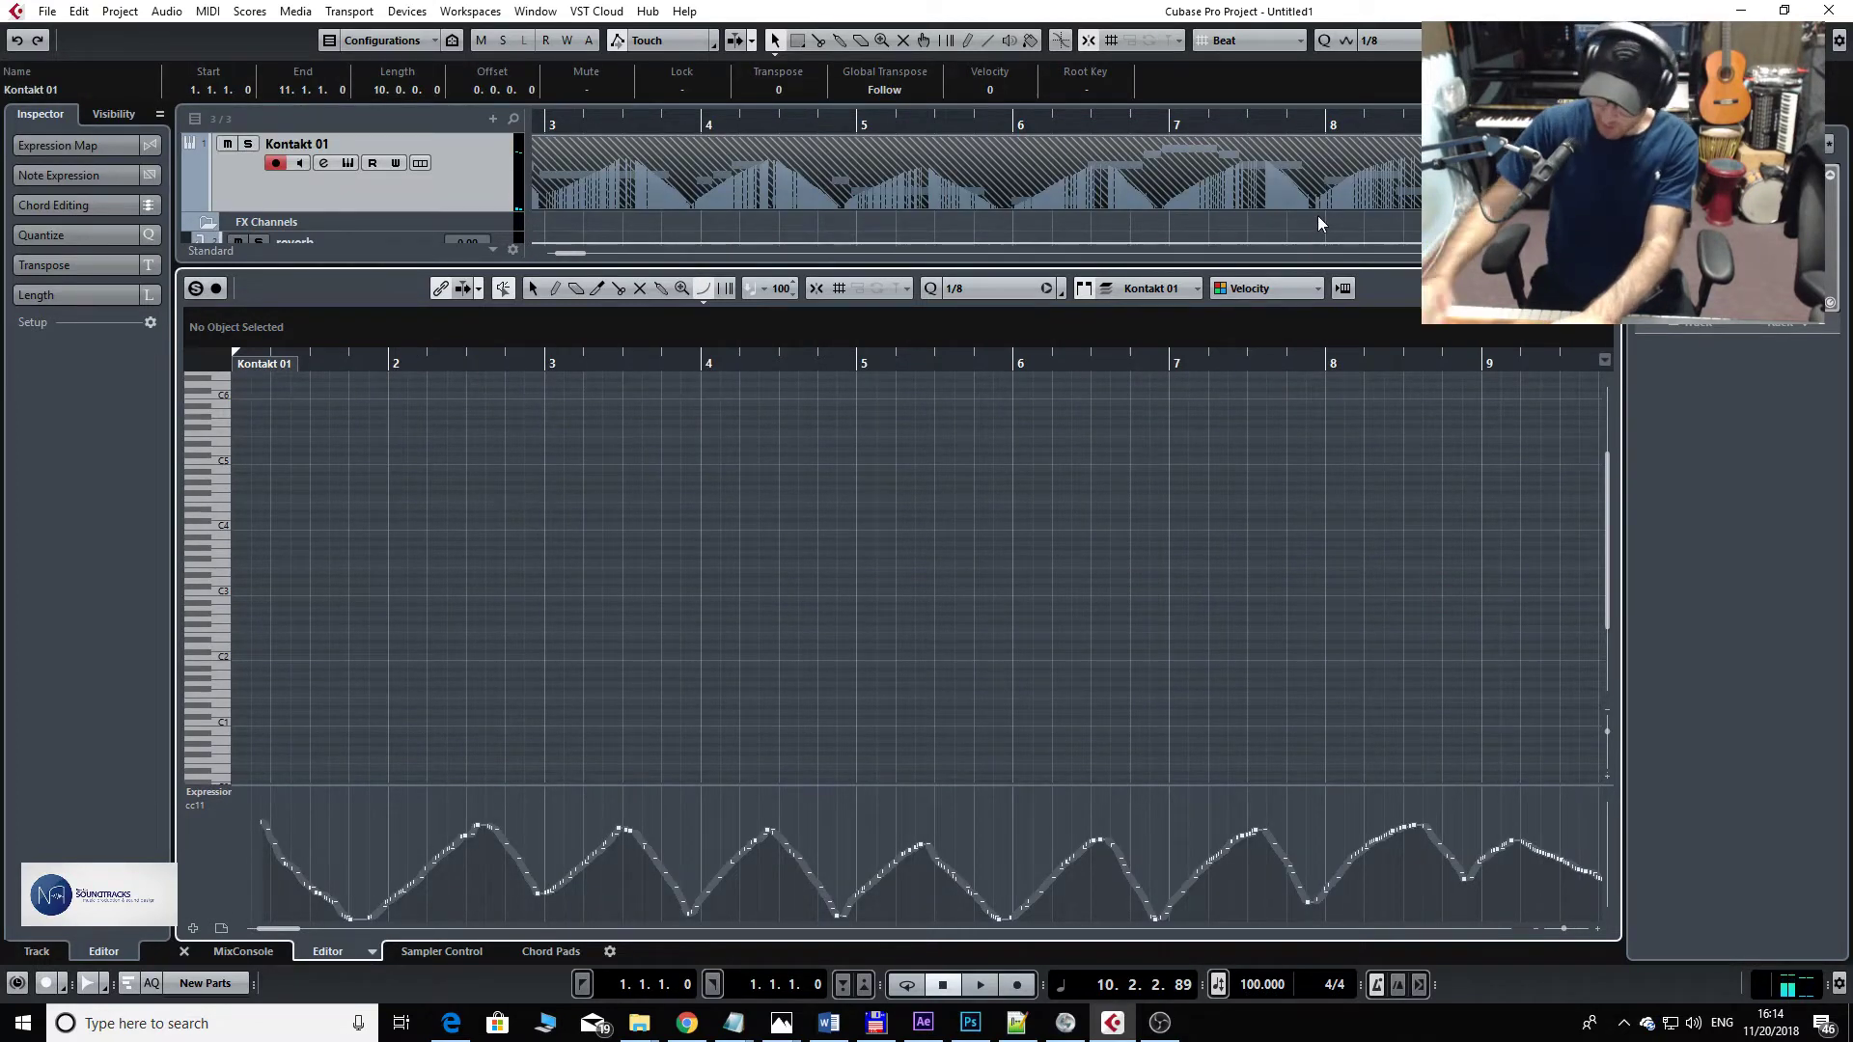
key(g)
key(g)
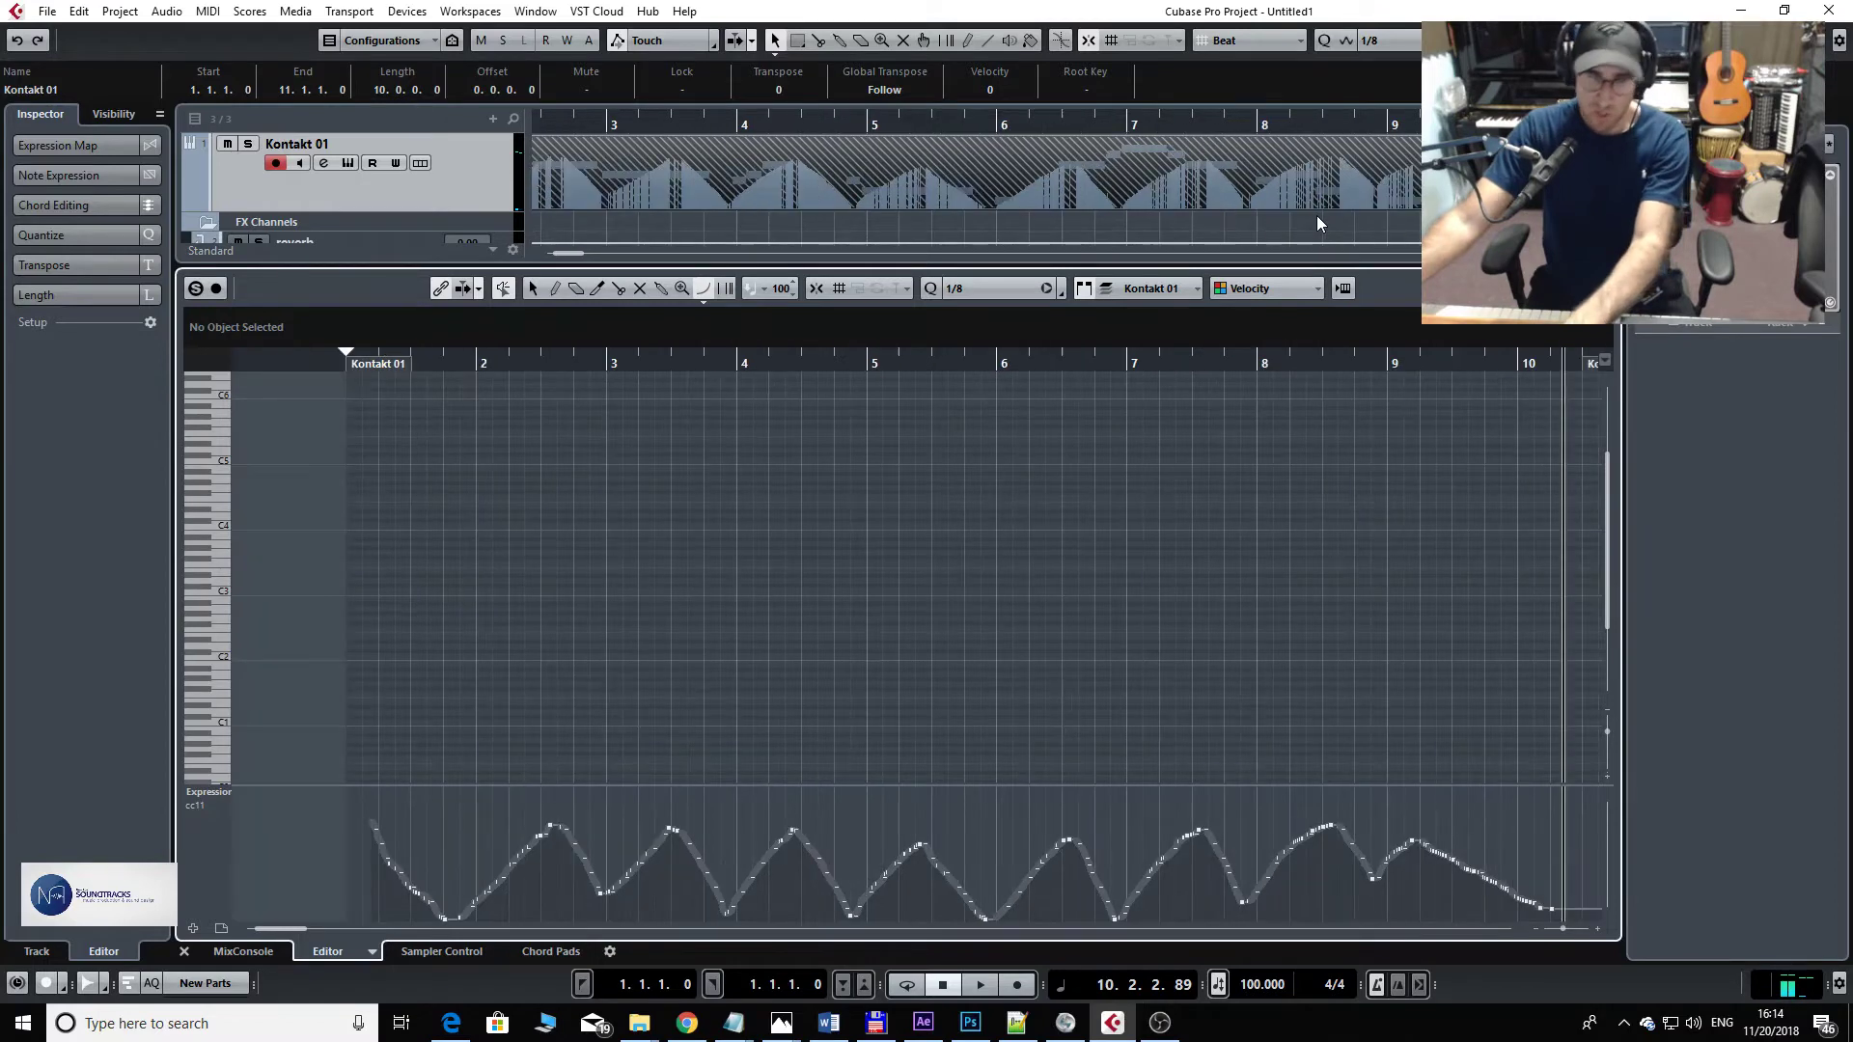
- Play back the Kontakt 01 track with the recorded expression data from the middle of bar 1 to bar 10
drag(602, 363, 447, 413)
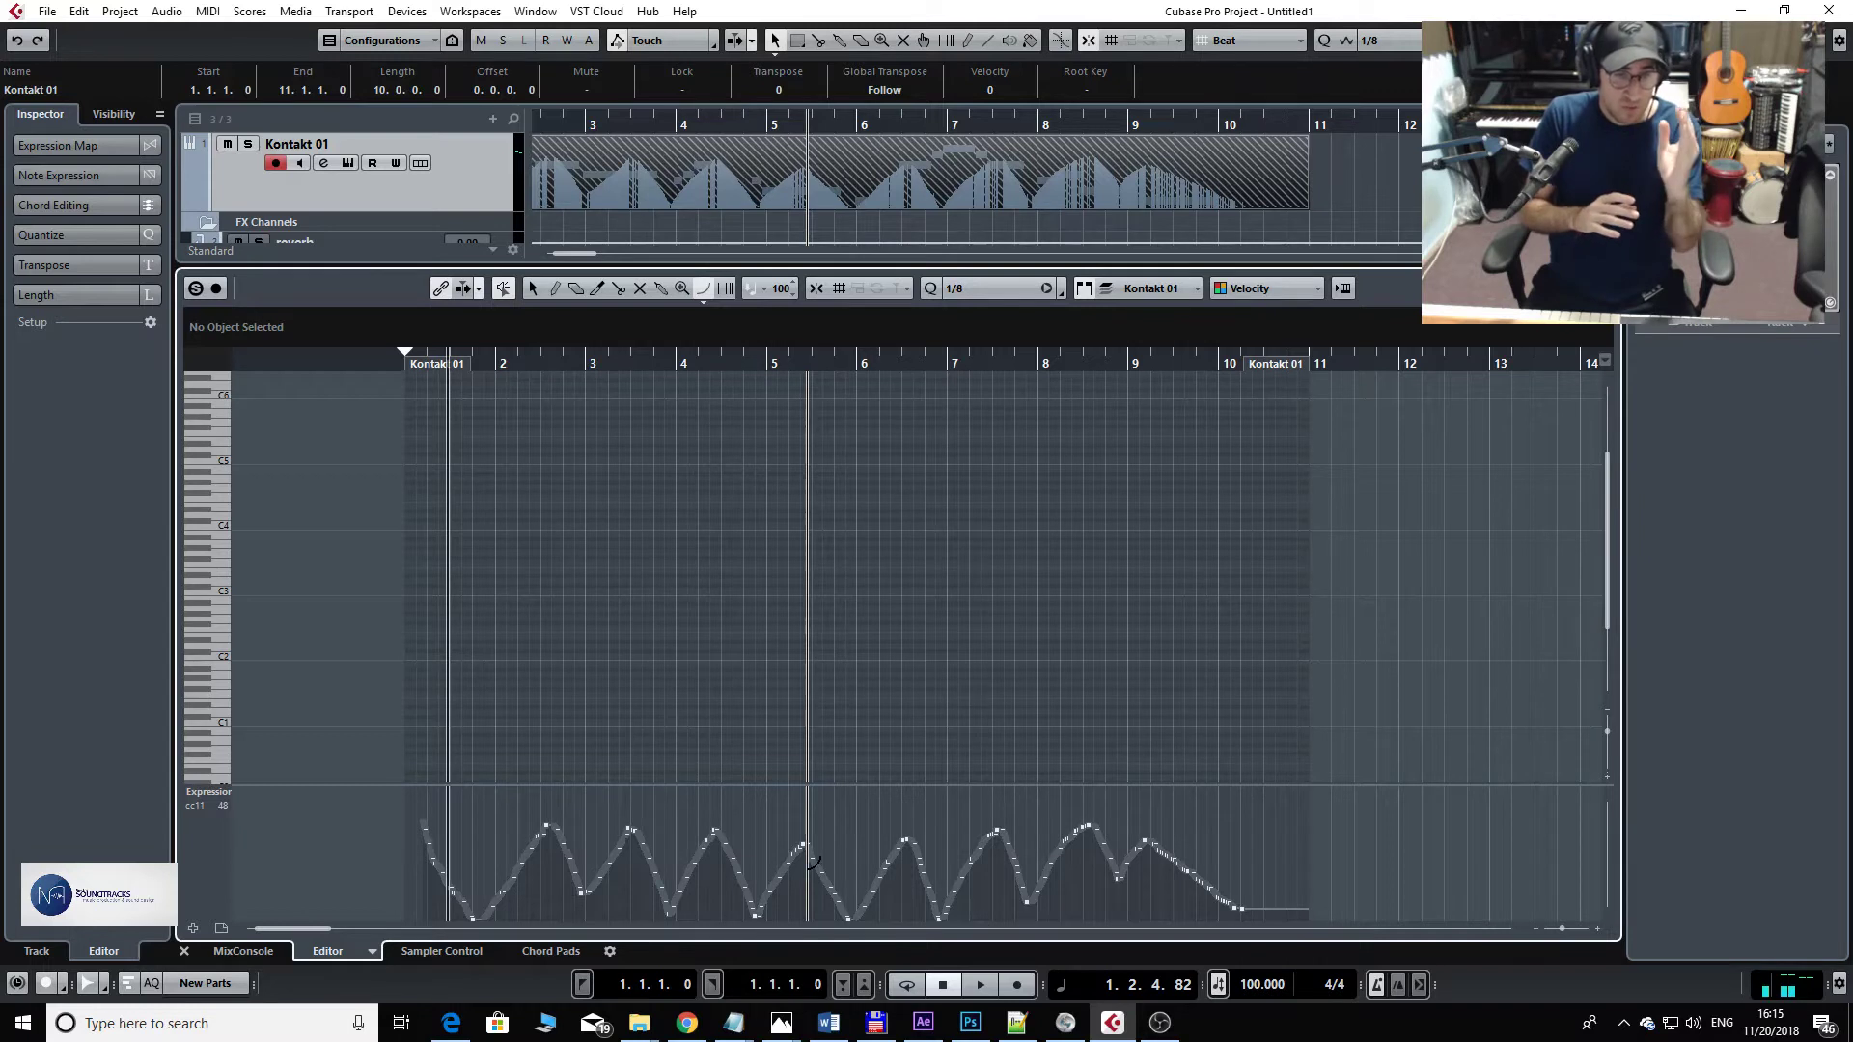
key(space)
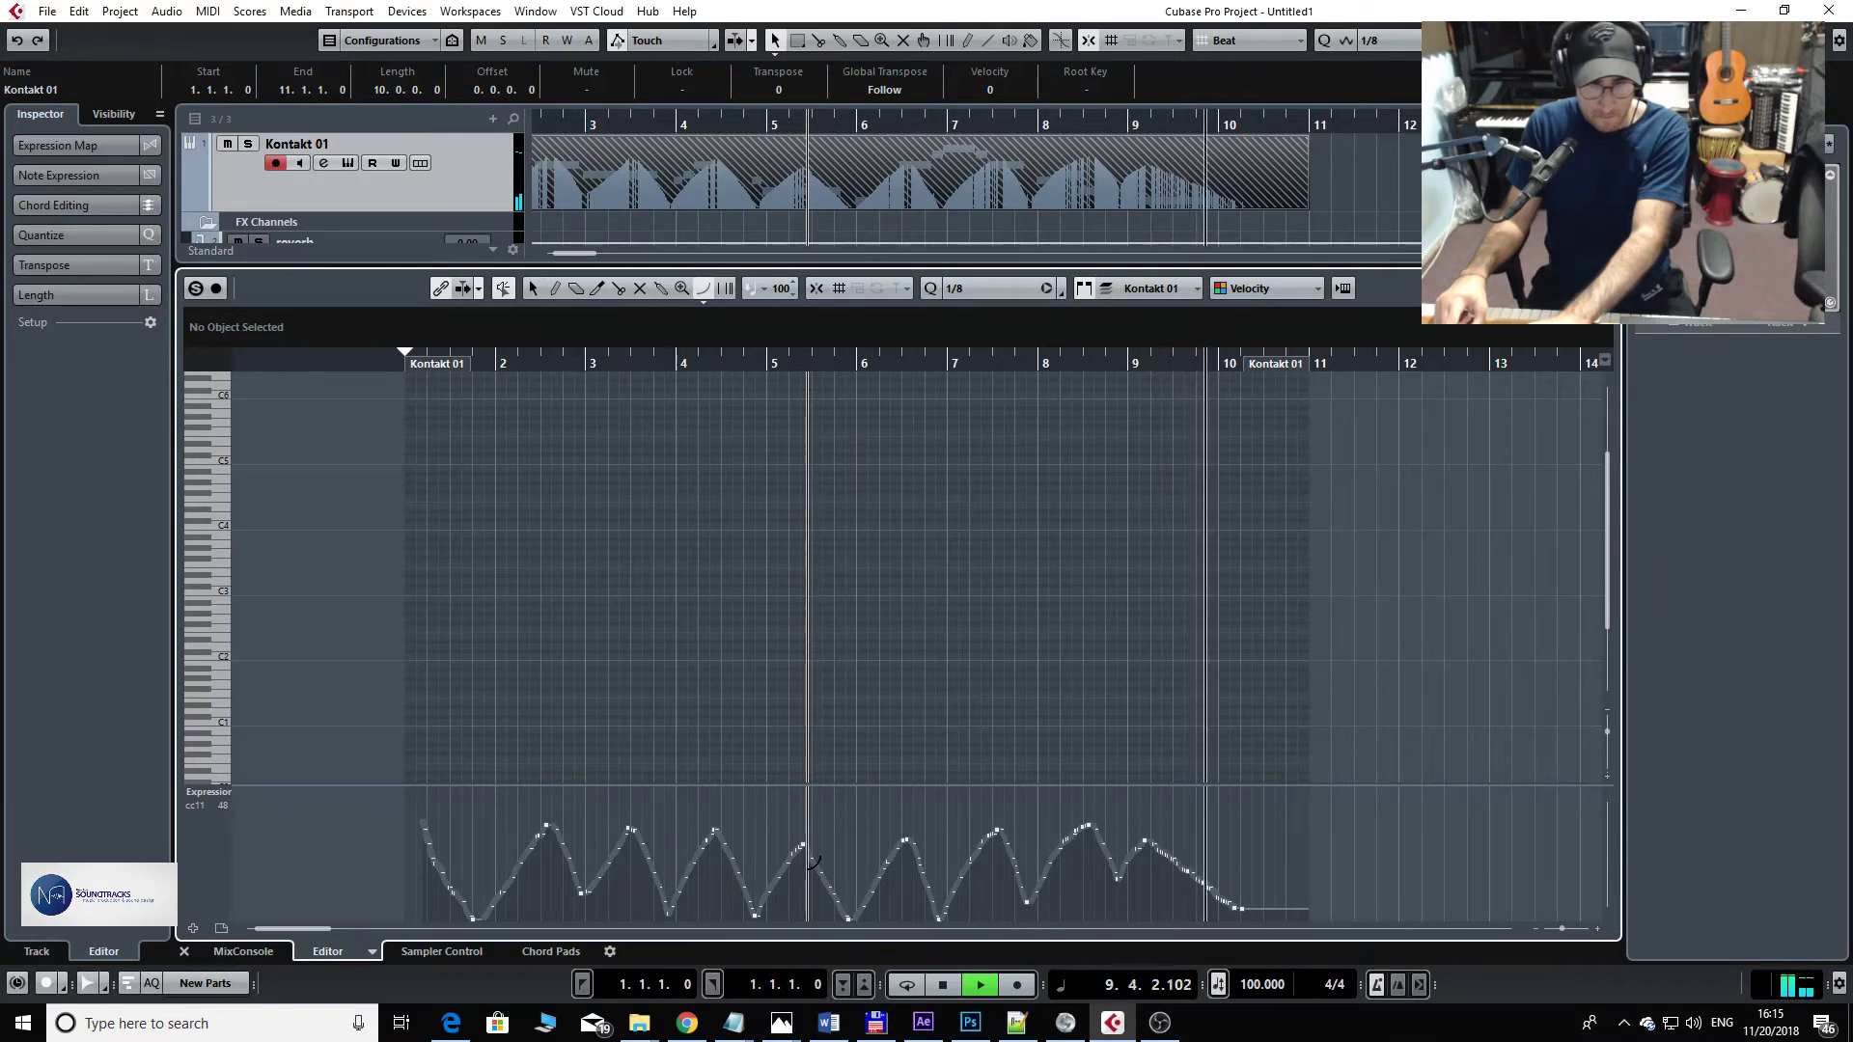
key(space)
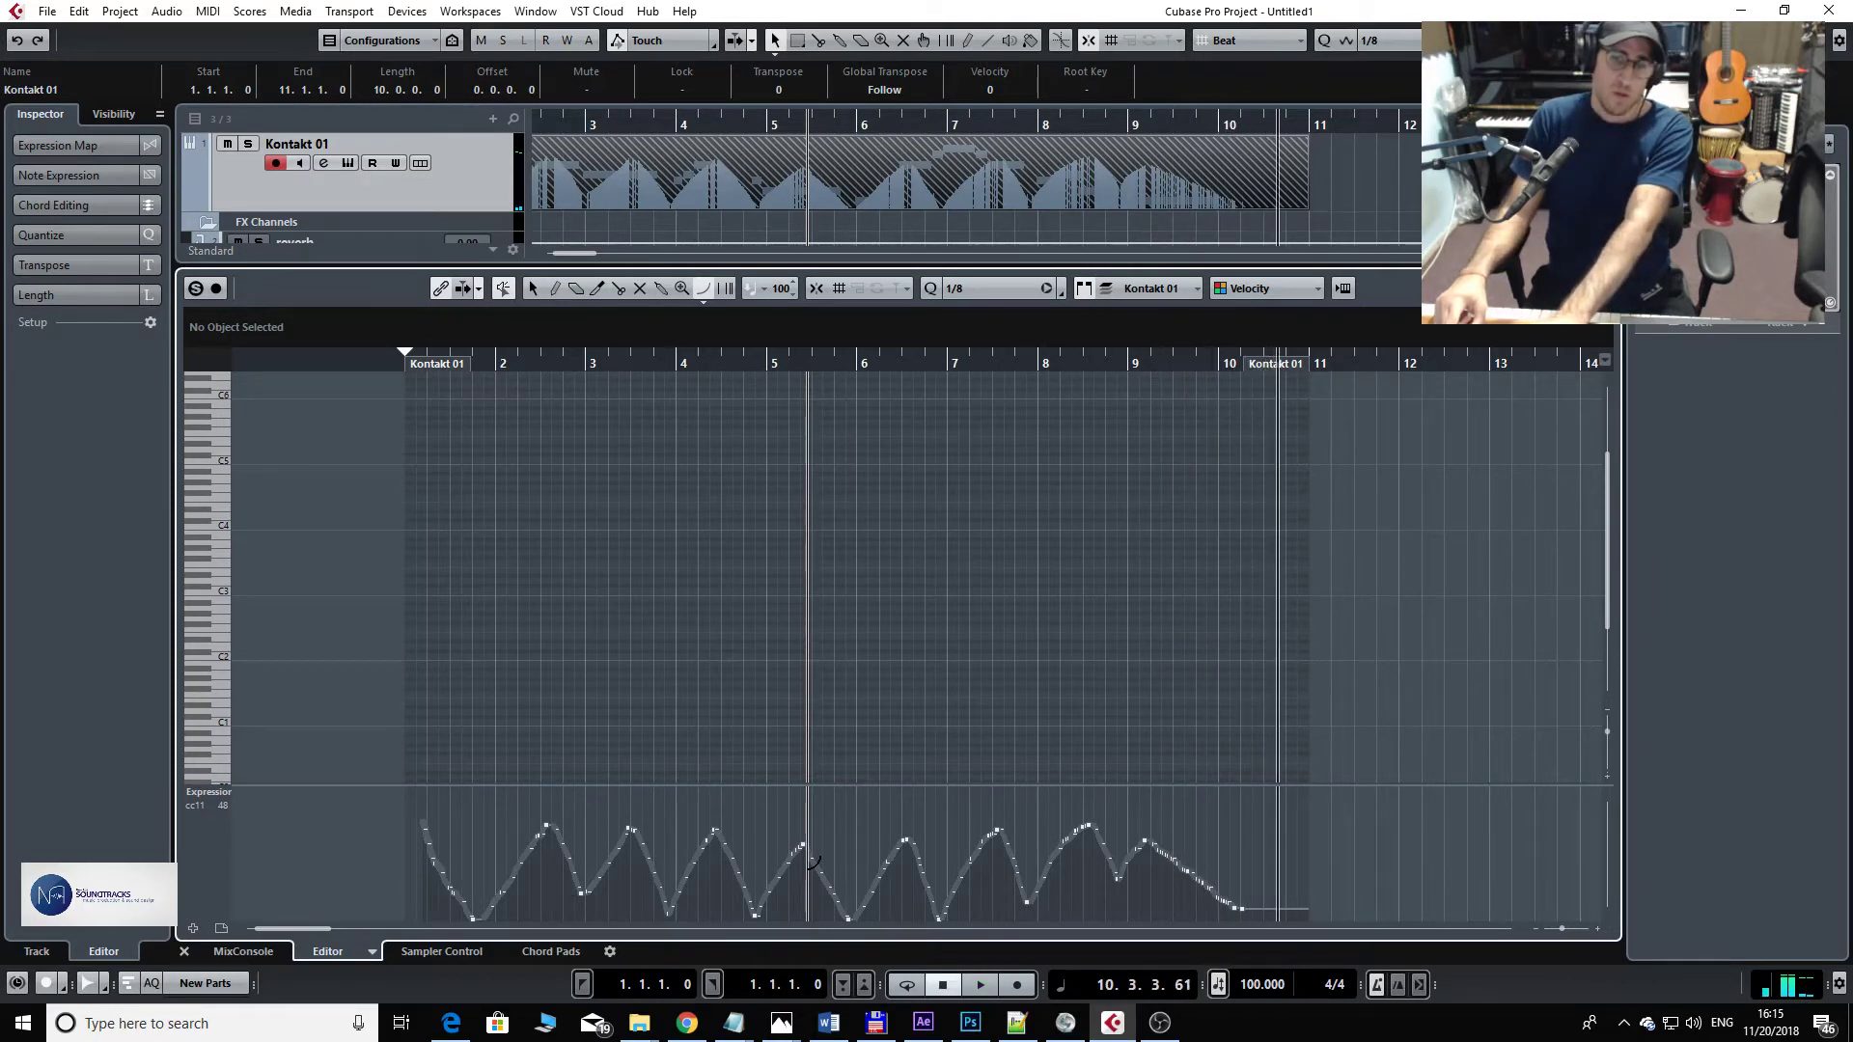